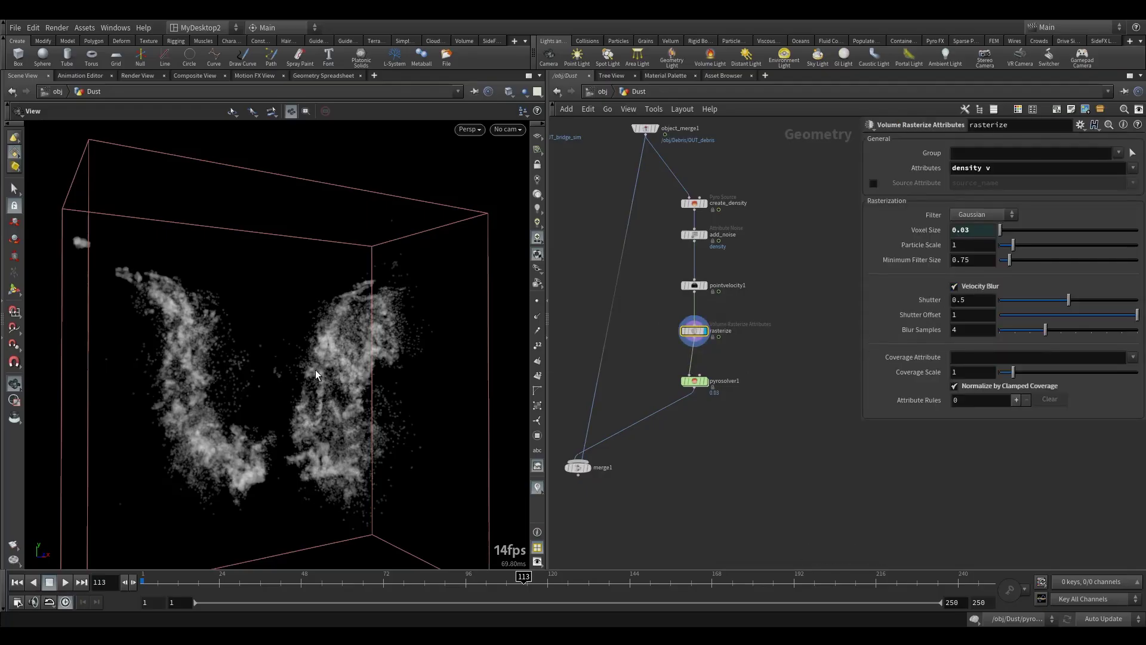
Set the rasterize node's velocity blur Shutter to 1 and Shutter Offset to -1.
{"action": "left_click_drag", "start_coordinate": [330, 362], "coordinate": [278, 351]}
{"action": "right_click_drag", "start_coordinate": [278, 351], "coordinate": [518, 295]}
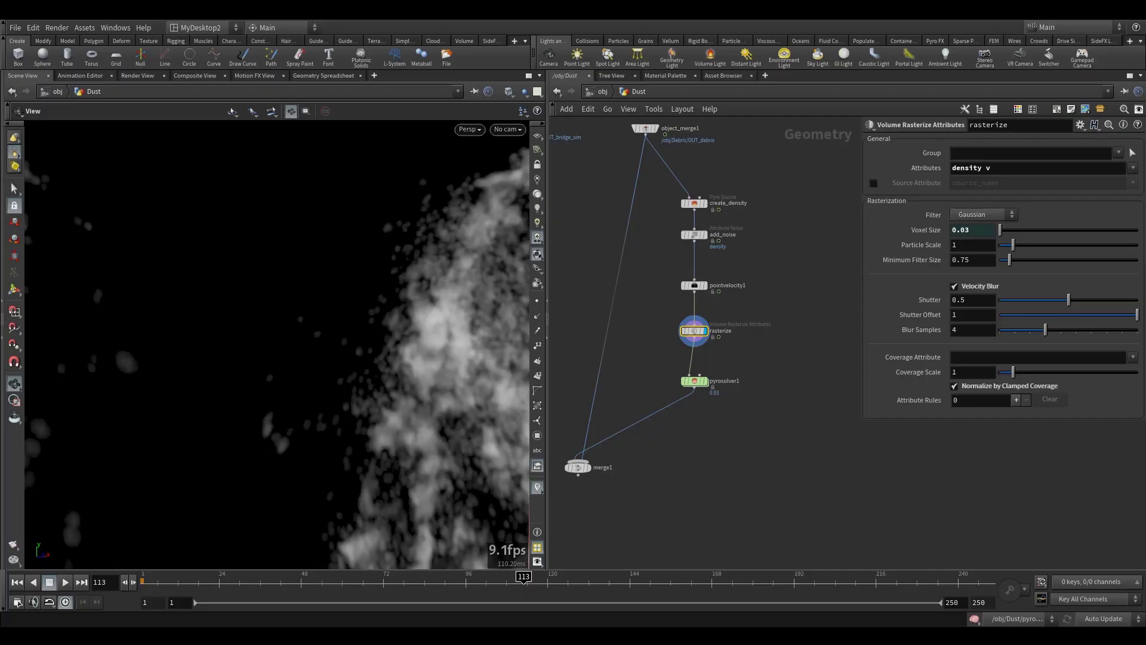
{"action": "left_click", "coordinate": [978, 300]}
{"action": "type", "text": "1"}
{"action": "key", "text": "Return"}
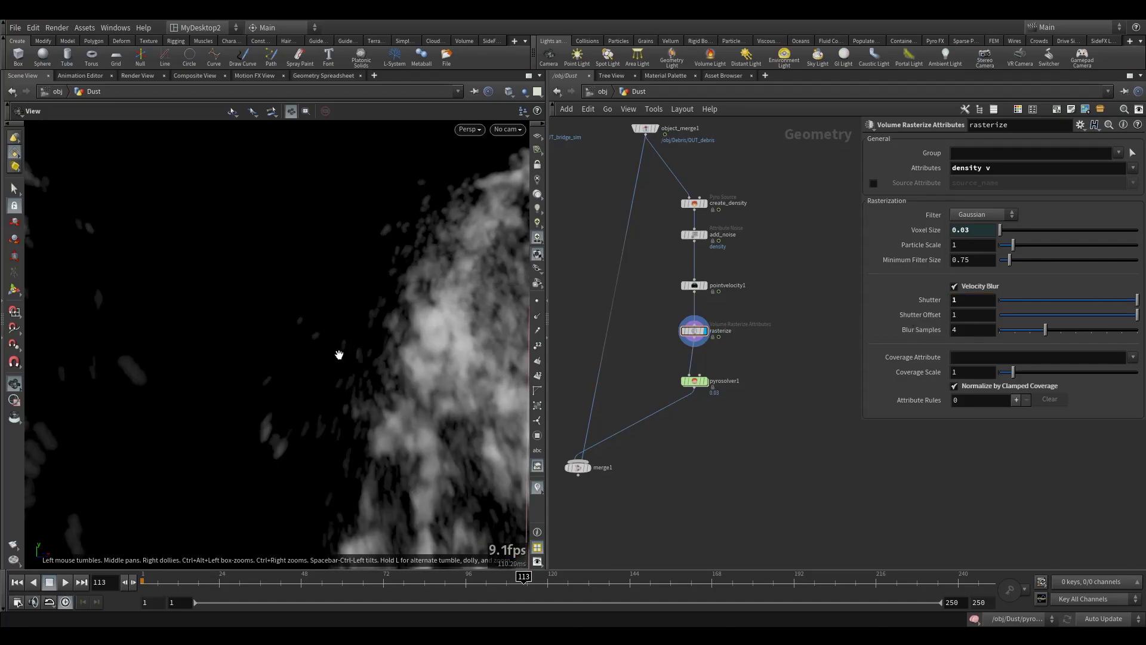
{"action": "left_click", "coordinate": [966, 314]}
{"action": "key", "text": "Return"}
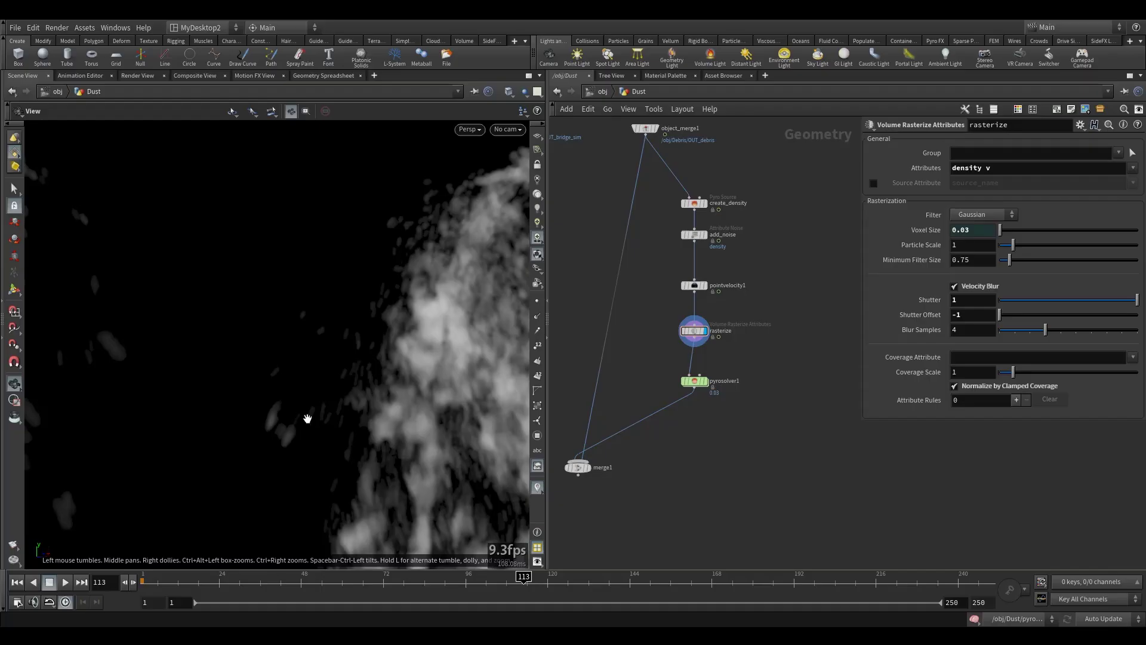
Set the rasterize node's Blur Samples to 10 and inspect the blurred dust volume up close.
{"action": "left_click", "coordinate": [948, 329]}
{"action": "type", "text": "10"}
{"action": "key", "text": "Return"}
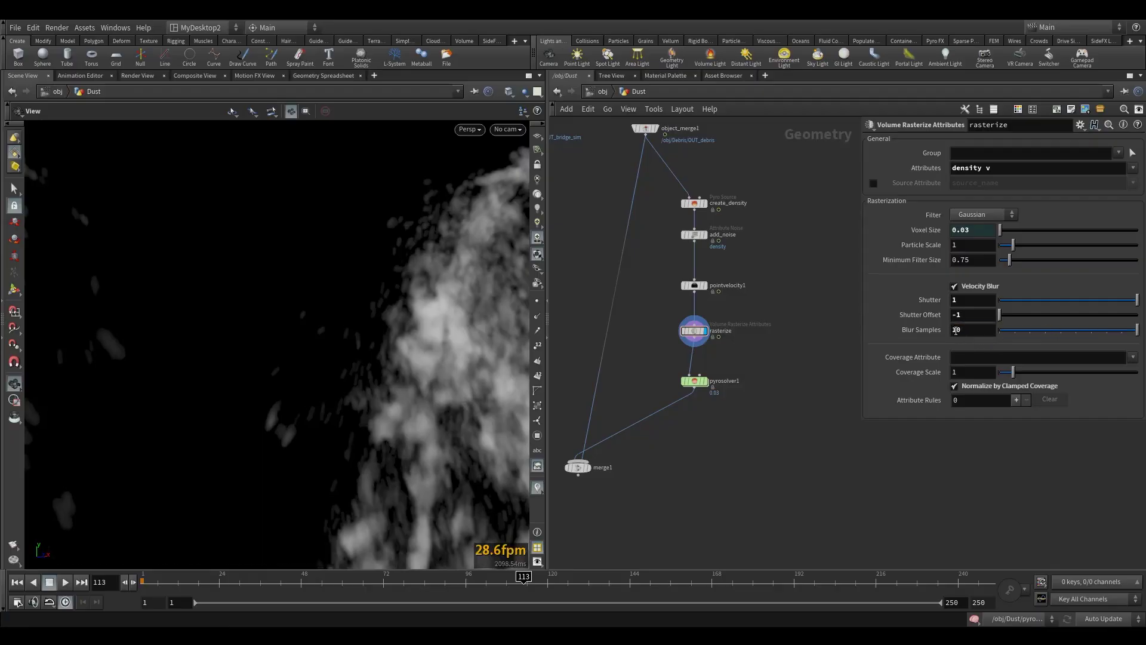
{"action": "scroll", "coordinate": [335, 366], "scroll_direction": "down", "scroll_amount": 3}
{"action": "left_click_drag", "start_coordinate": [329, 368], "coordinate": [263, 396]}
{"action": "scroll", "coordinate": [316, 363], "scroll_direction": "down", "scroll_amount": 3}
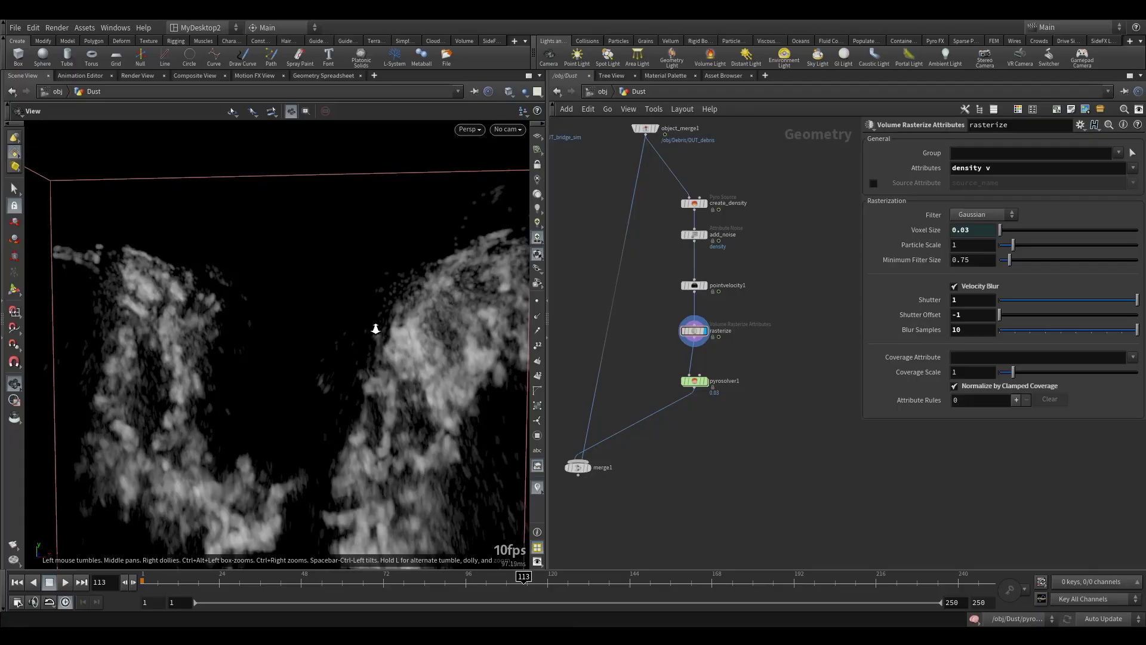
{"action": "scroll", "coordinate": [369, 330], "scroll_direction": "up", "scroll_amount": 6}
{"action": "left_click_drag", "start_coordinate": [373, 402], "coordinate": [310, 299]}
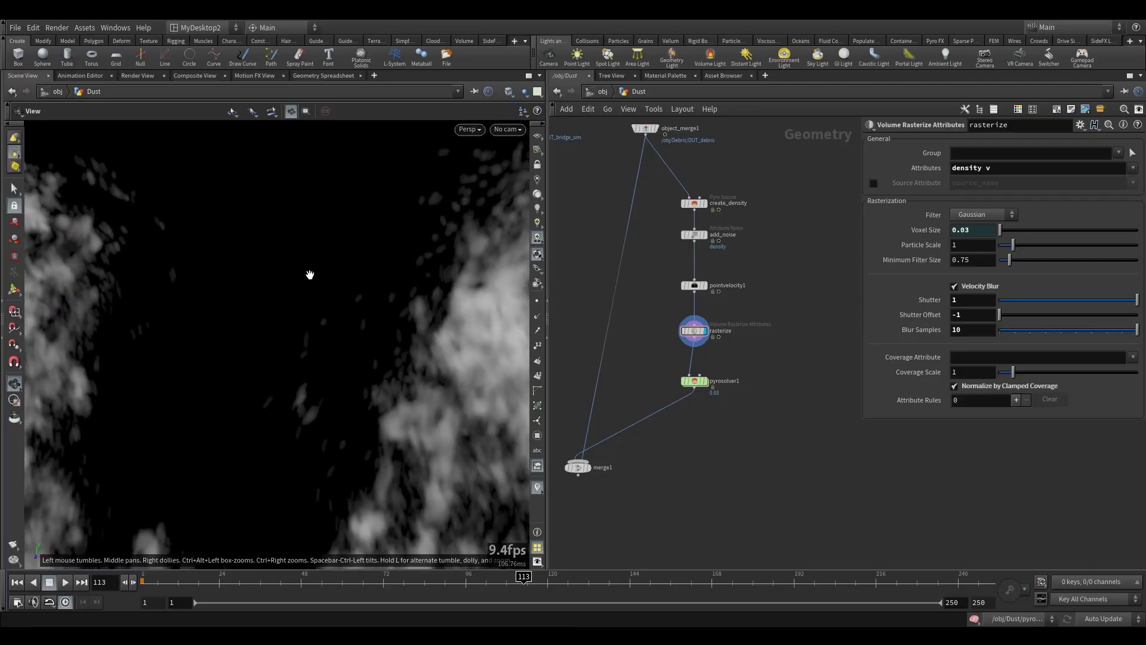
{"action": "left_click_drag", "start_coordinate": [325, 351], "coordinate": [374, 333]}
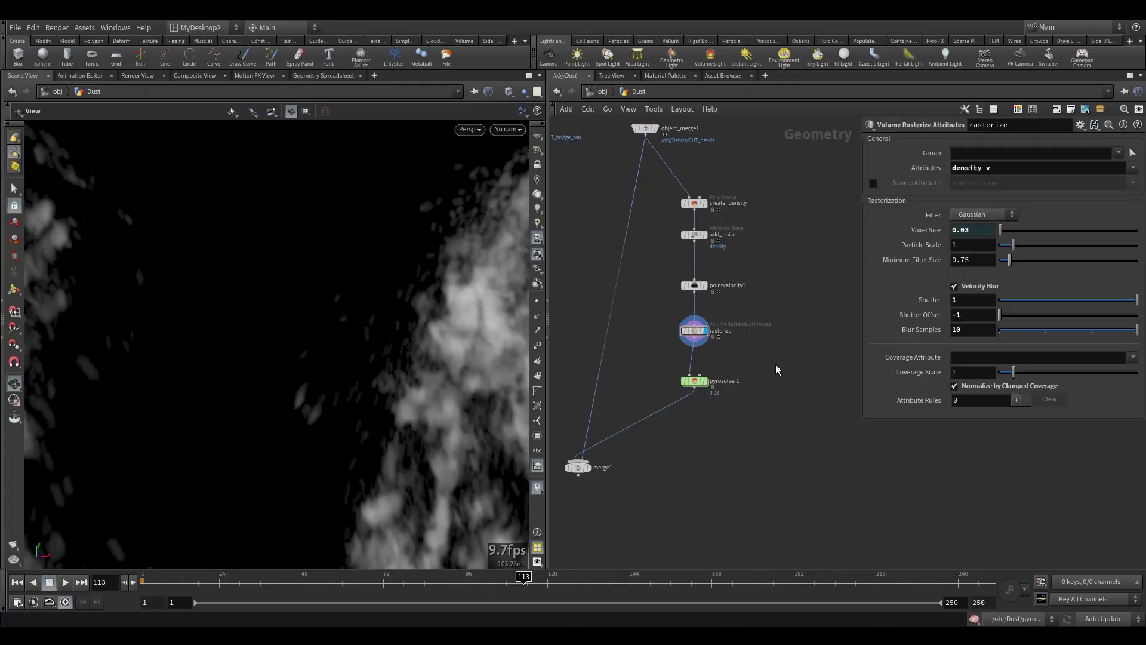
Return to frame 1, then select the pyrosolver1 node and display its output.
{"action": "middle_click_drag", "start_coordinate": [765, 301], "coordinate": [769, 336]}
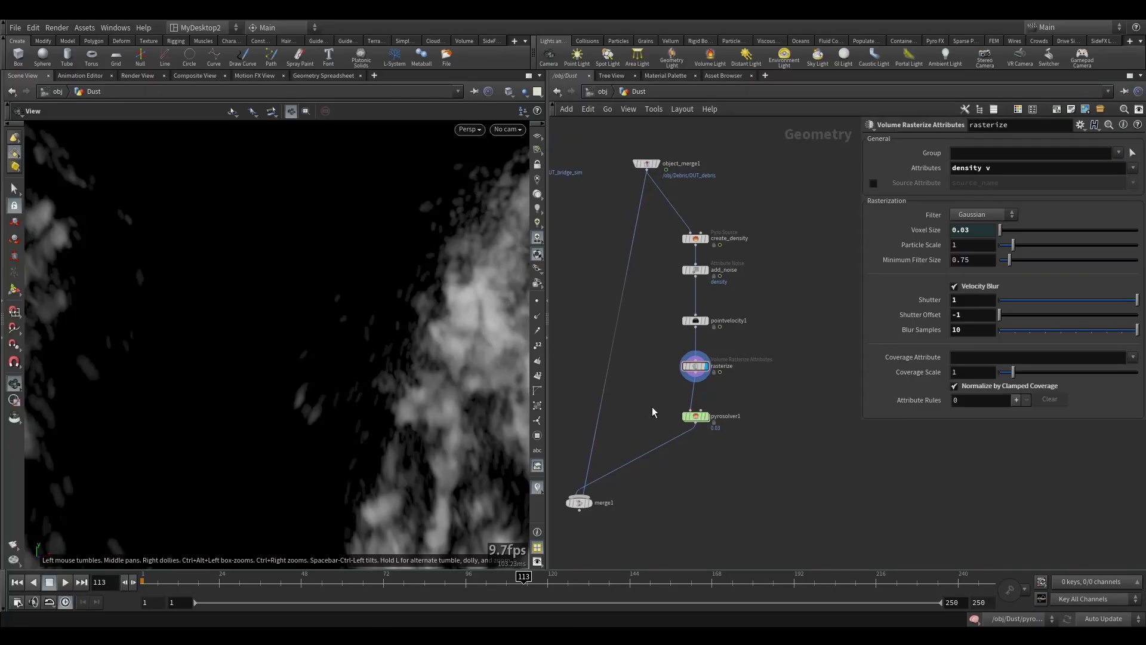
{"action": "left_click", "coordinate": [16, 582]}
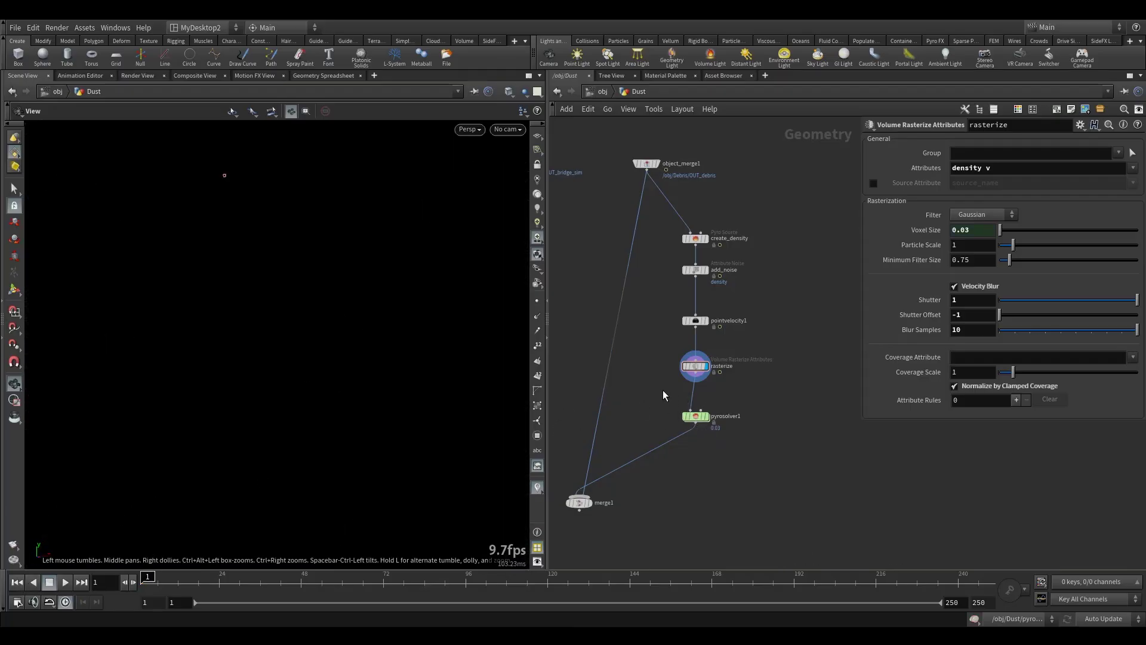
{"action": "left_click_drag", "start_coordinate": [665, 390], "coordinate": [731, 444]}
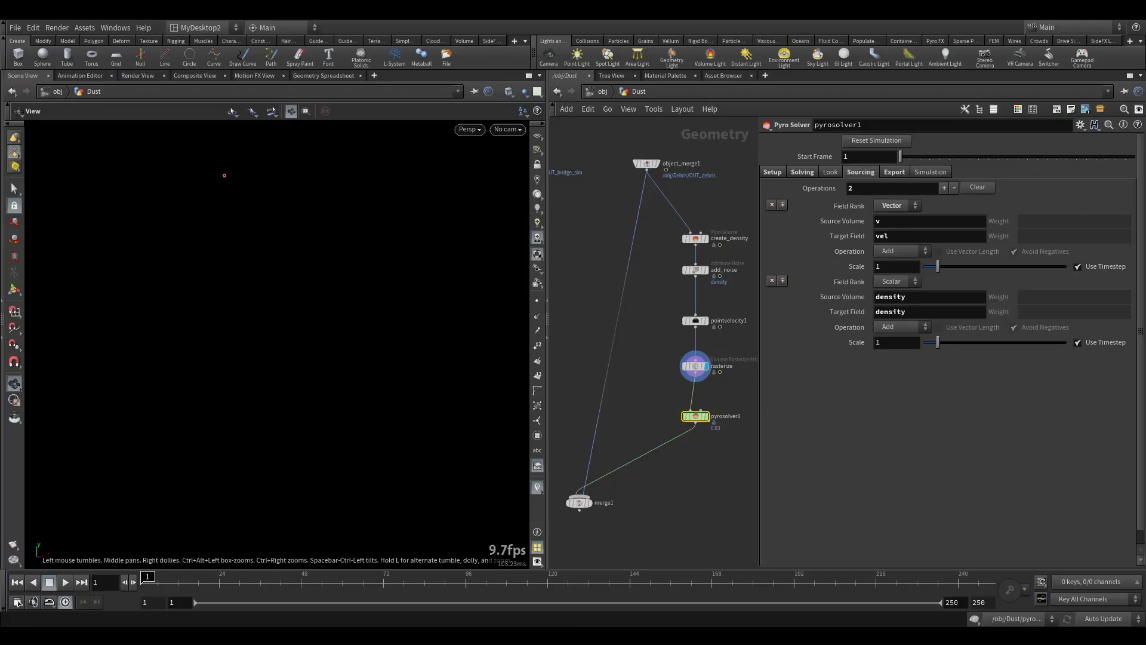
{"action": "left_click", "coordinate": [707, 416]}
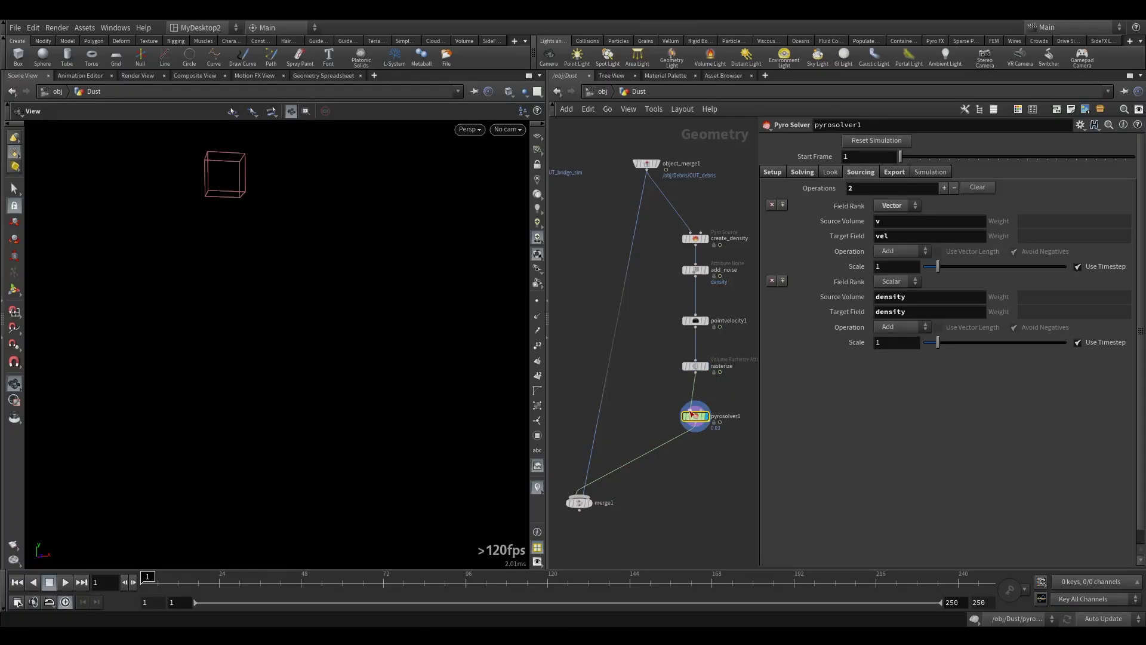
Switch the scene's update mode to Manual and disable dynamics simulation.
{"action": "left_click", "coordinate": [1096, 624]}
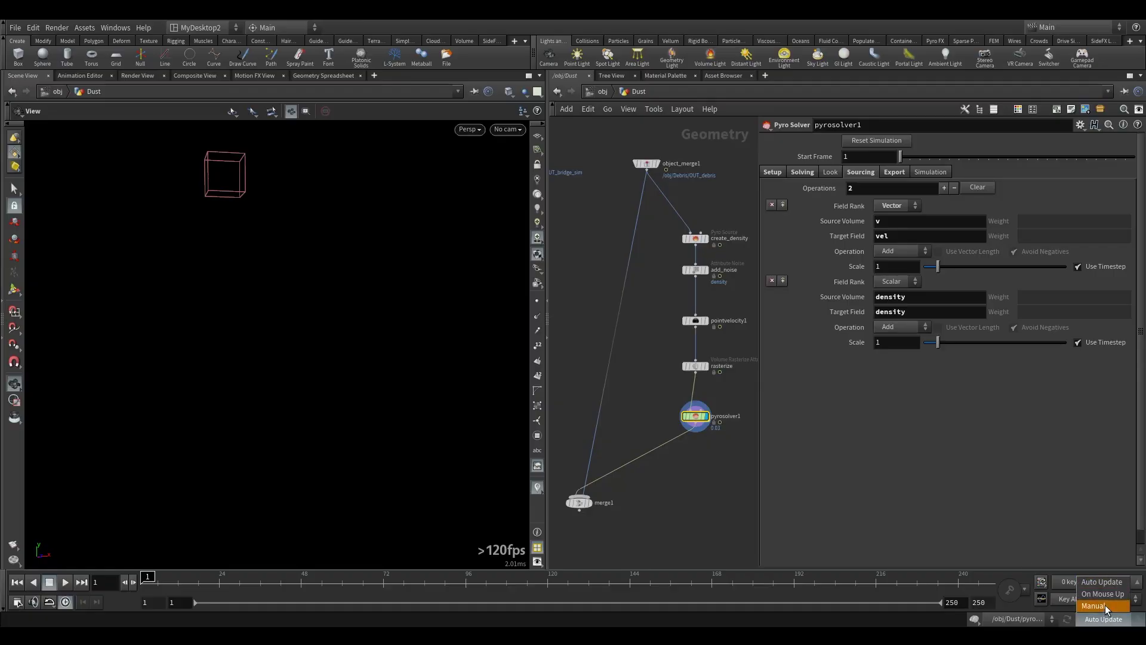
{"action": "left_click", "coordinate": [1096, 619]}
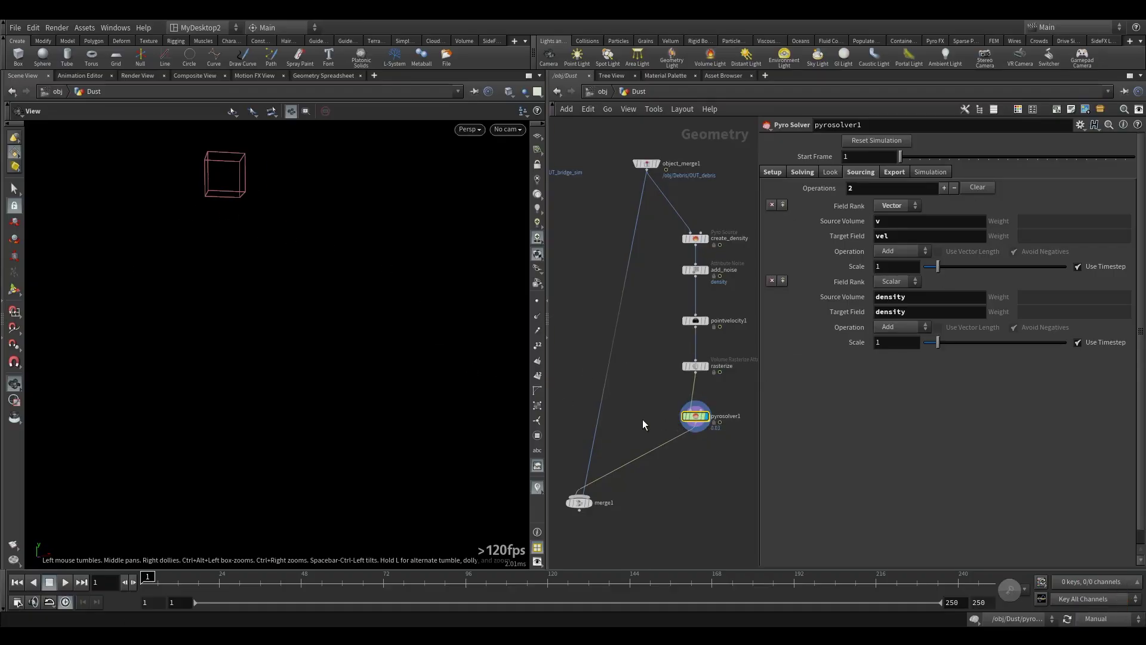
{"action": "middle_click_drag", "start_coordinate": [642, 423], "coordinate": [605, 449]}
{"action": "left_click", "coordinate": [974, 618]}
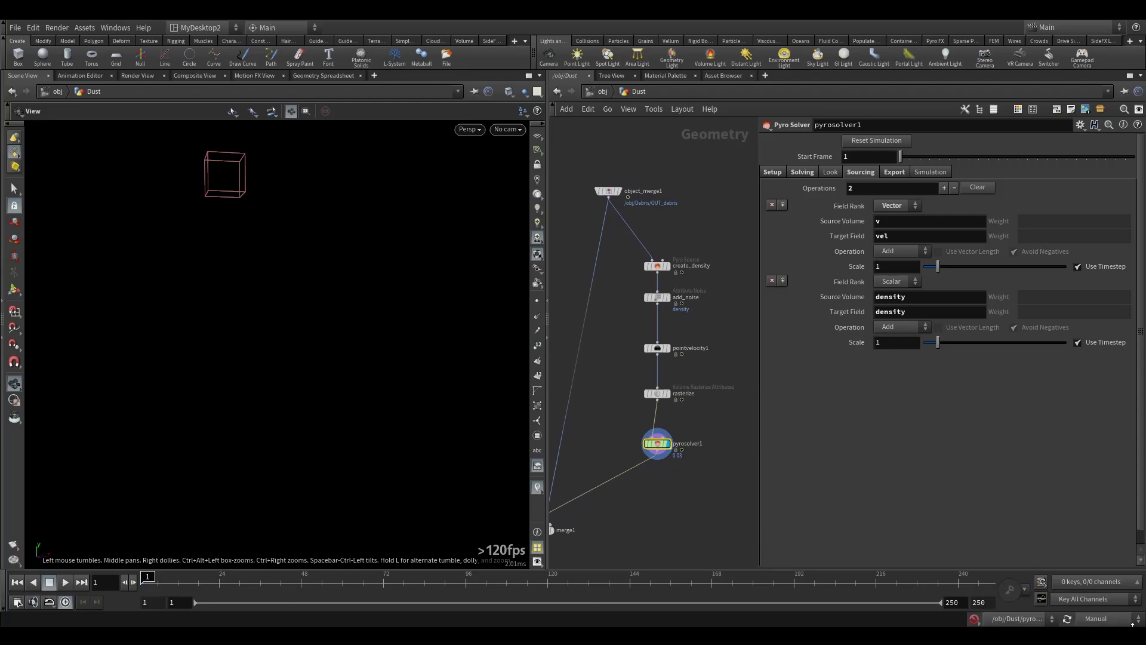
{"action": "middle_click_drag", "start_coordinate": [692, 406], "coordinate": [681, 414]}
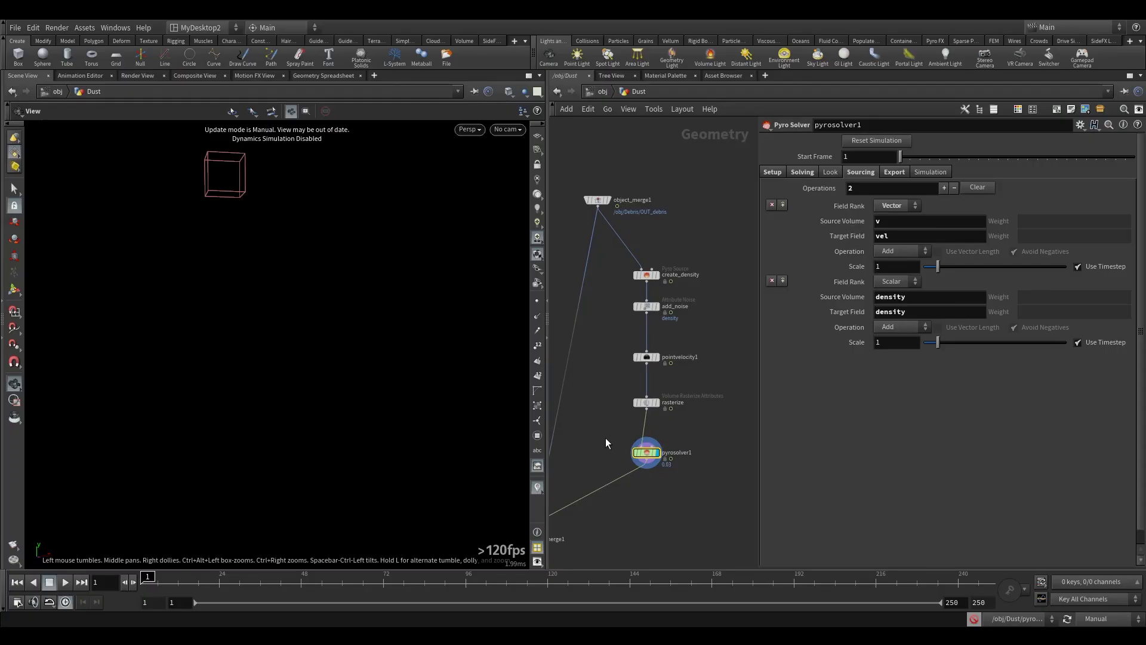
Keyframe the density source's Scale to 1 at frame 15 and 0.5 at frame 150.
{"action": "left_click", "coordinate": [188, 589]}
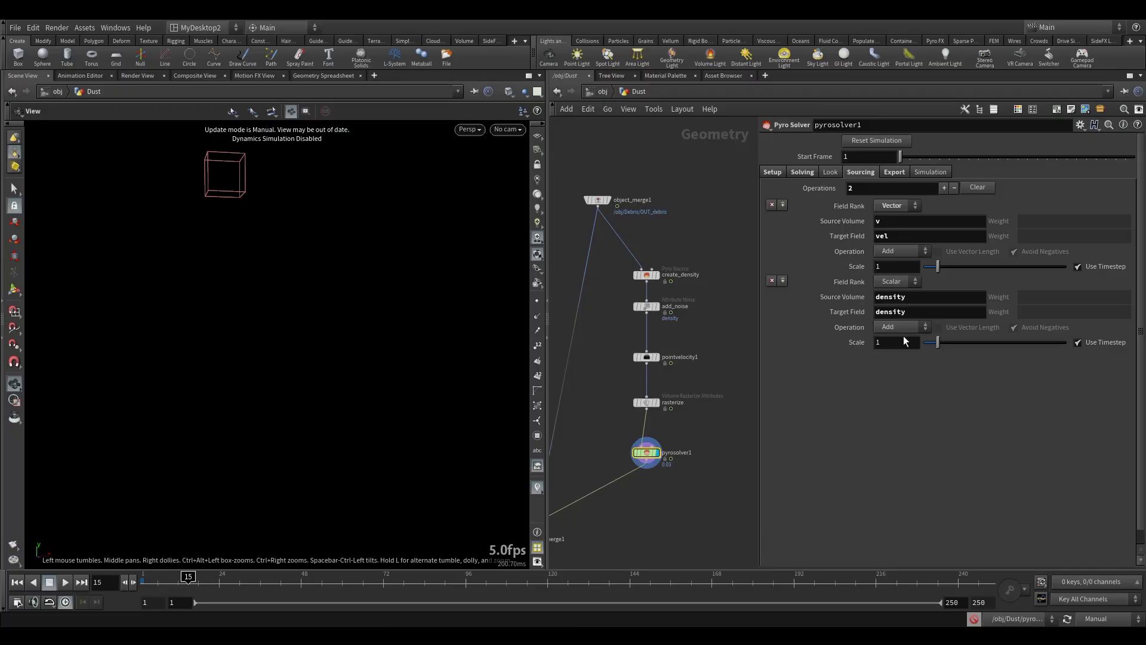
{"action": "left_click", "coordinate": [901, 342], "text": "alt"}
{"action": "mouse_move", "coordinate": [188, 578]}
{"action": "left_mouse_down"}
{"action": "mouse_move", "coordinate": [149, 578]}
{"action": "mouse_move", "coordinate": [665, 588]}
{"action": "mouse_move", "coordinate": [652, 595]}
{"action": "left_mouse_up"}
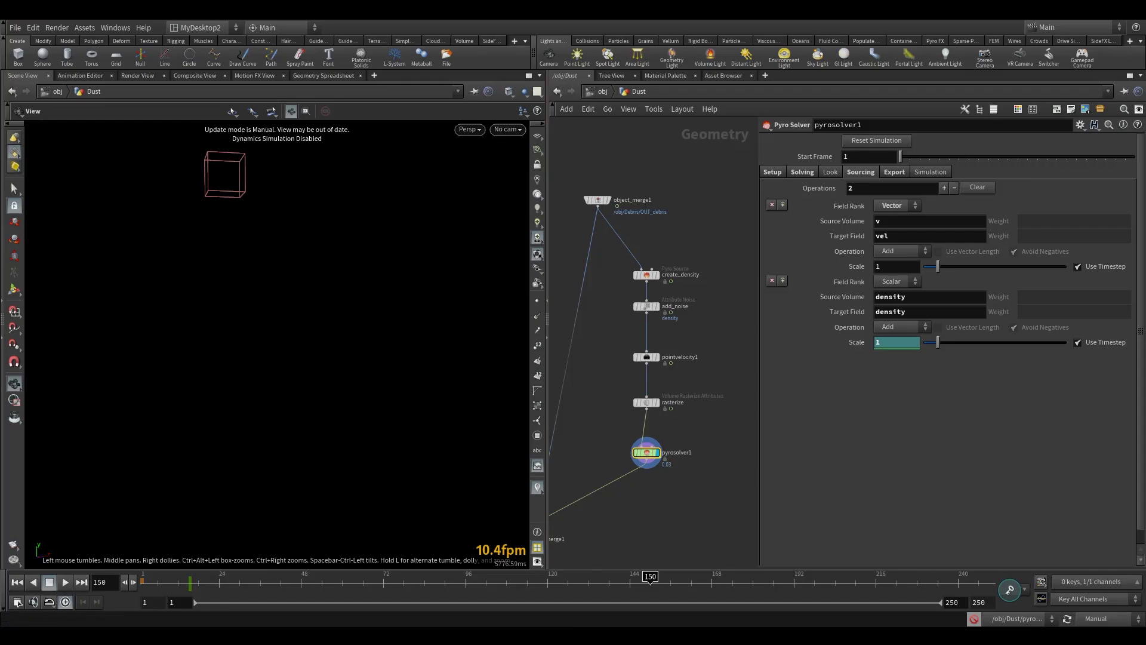
{"action": "left_click_drag", "start_coordinate": [891, 344], "coordinate": [779, 344]}
{"action": "type", "text": "0.5"}
{"action": "key", "text": "Return"}
Show the density Scale's curve in the Animation Editor, fit it in view and scrub back along the timeline.
{"action": "left_click_drag", "start_coordinate": [650, 582], "coordinate": [565, 583]}
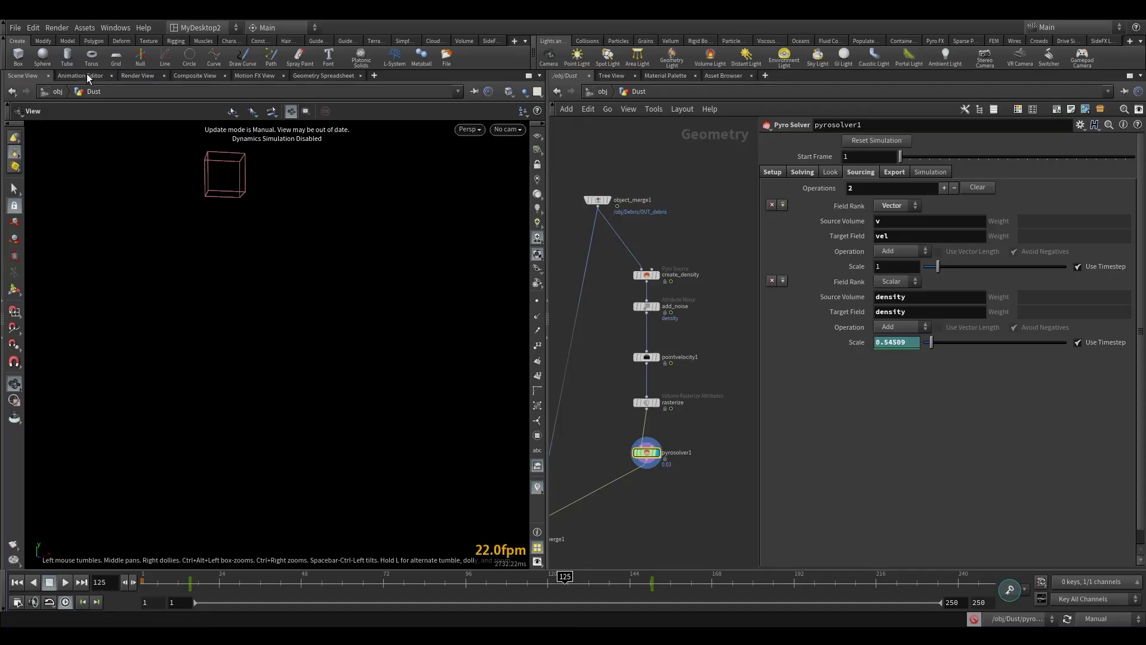
{"action": "left_click", "coordinate": [865, 345]}
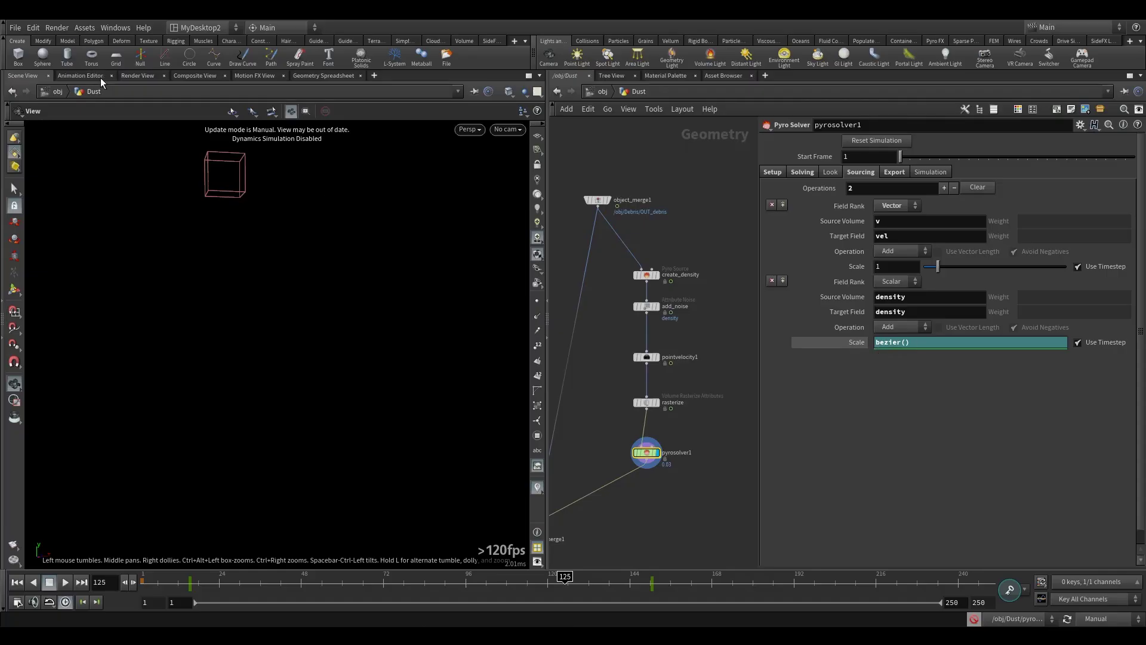
{"action": "left_click", "coordinate": [76, 76]}
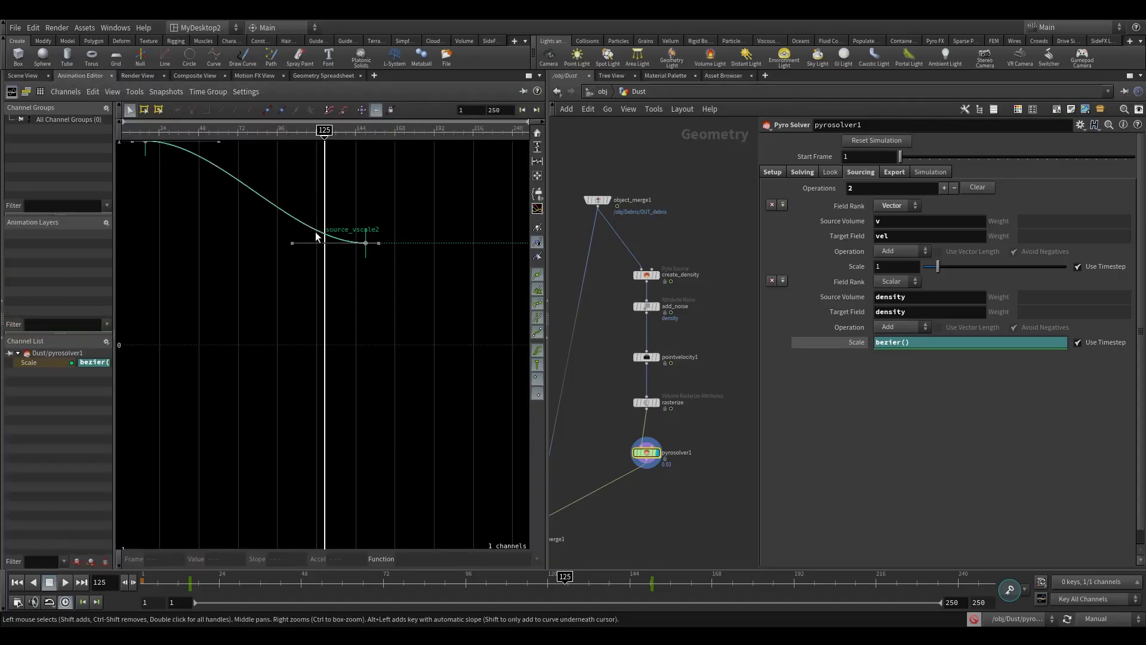
{"action": "key", "text": "h"}
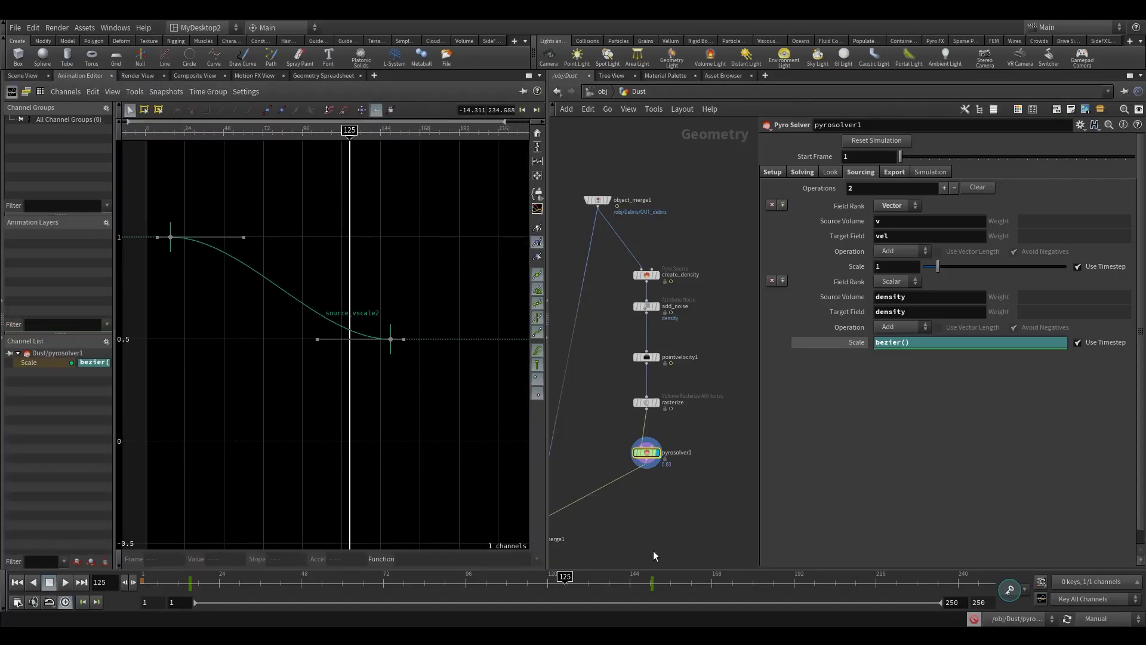
{"action": "left_click_drag", "start_coordinate": [567, 578], "coordinate": [158, 578]}
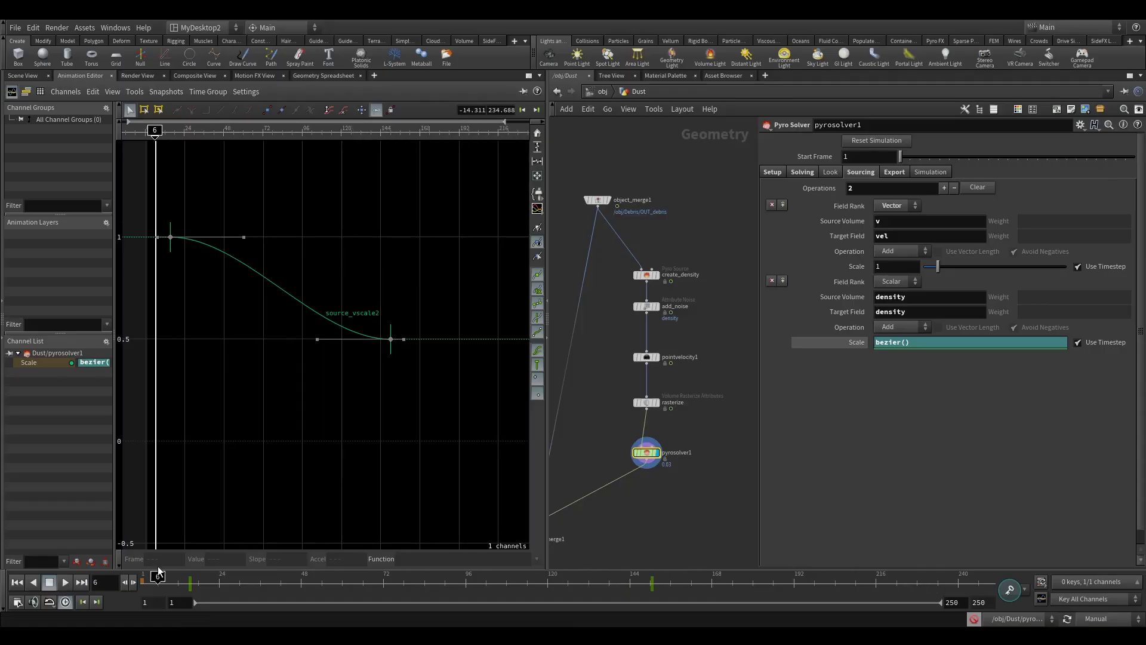
Show the density Scale as a value, rewind to frame 1 and return to the scene view.
{"action": "left_click", "coordinate": [848, 343], "text": "ctrl+shift"}
{"action": "left_click_drag", "start_coordinate": [598, 434], "coordinate": [692, 484]}
{"action": "left_click", "coordinate": [16, 583]}
{"action": "left_click", "coordinate": [23, 76]}
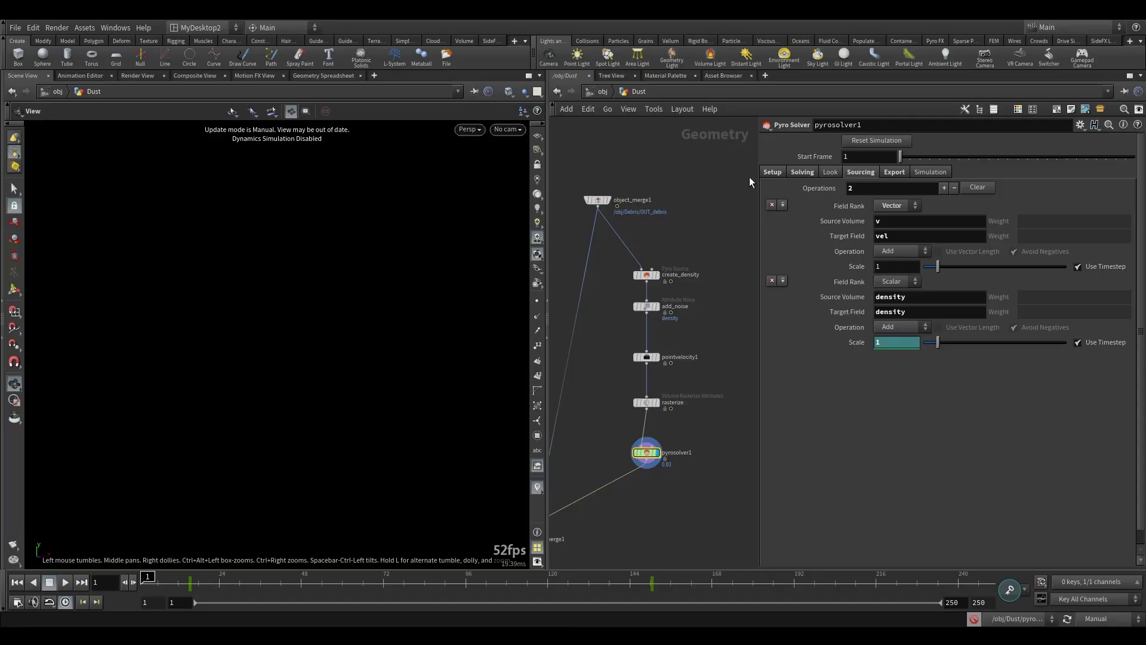
Turn off Enable Emission in the Pyro Solver's look settings and Dissipation in its shape settings.
{"action": "left_click", "coordinate": [832, 172]}
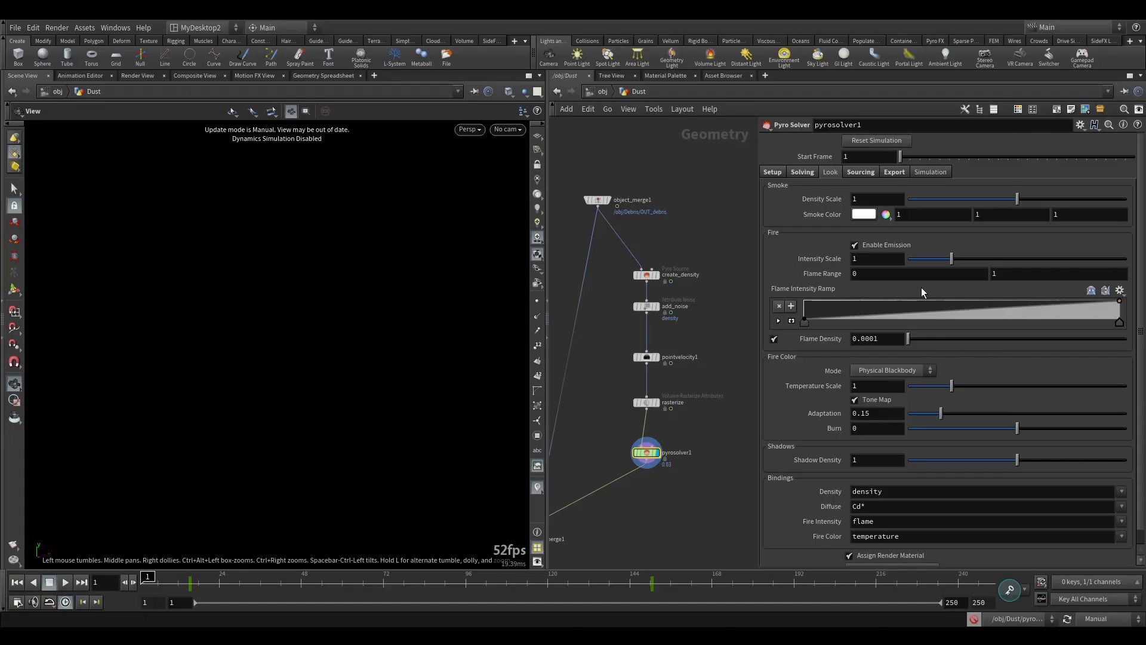
{"action": "left_click", "coordinate": [874, 247]}
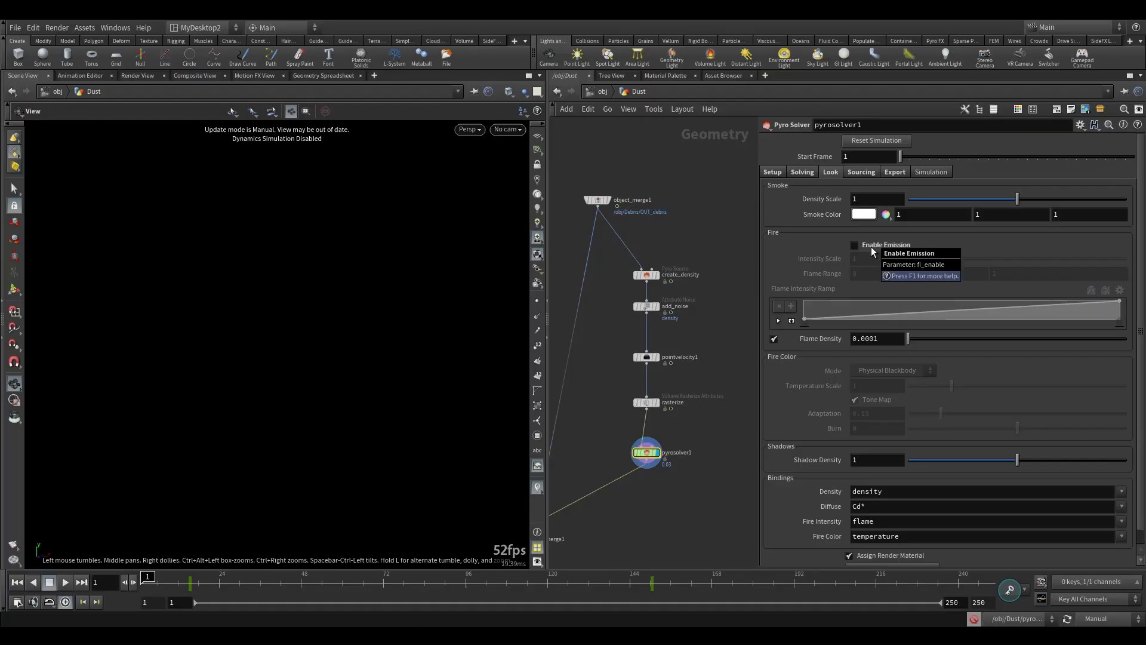
{"action": "left_click", "coordinate": [803, 173]}
{"action": "left_click", "coordinate": [851, 189]}
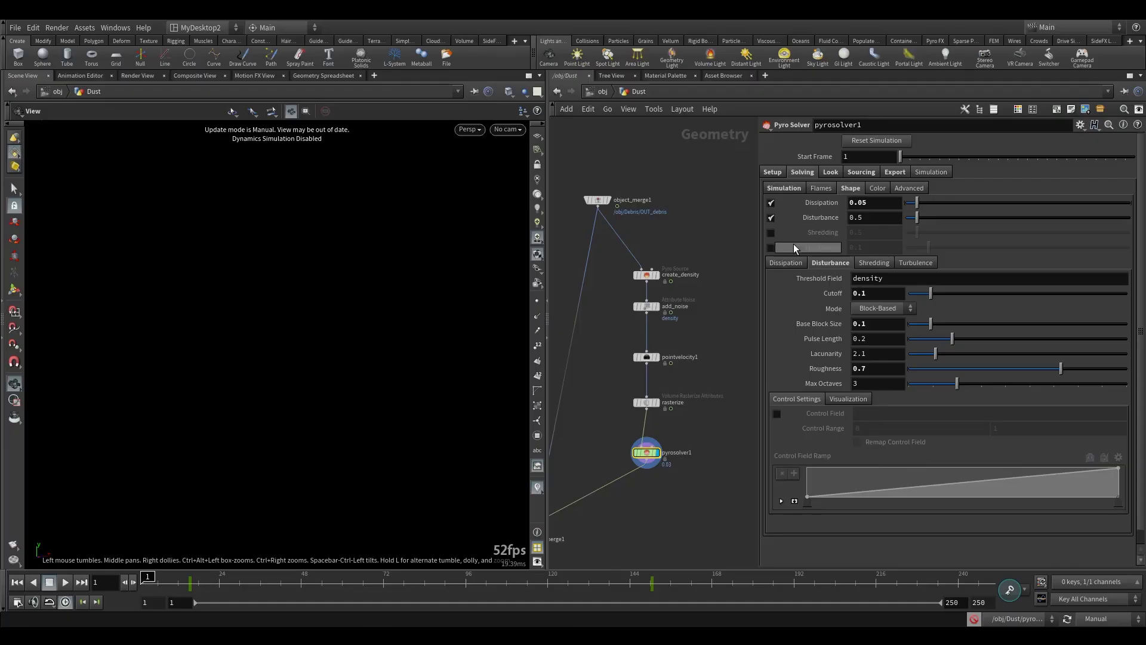
{"action": "left_click", "coordinate": [771, 203]}
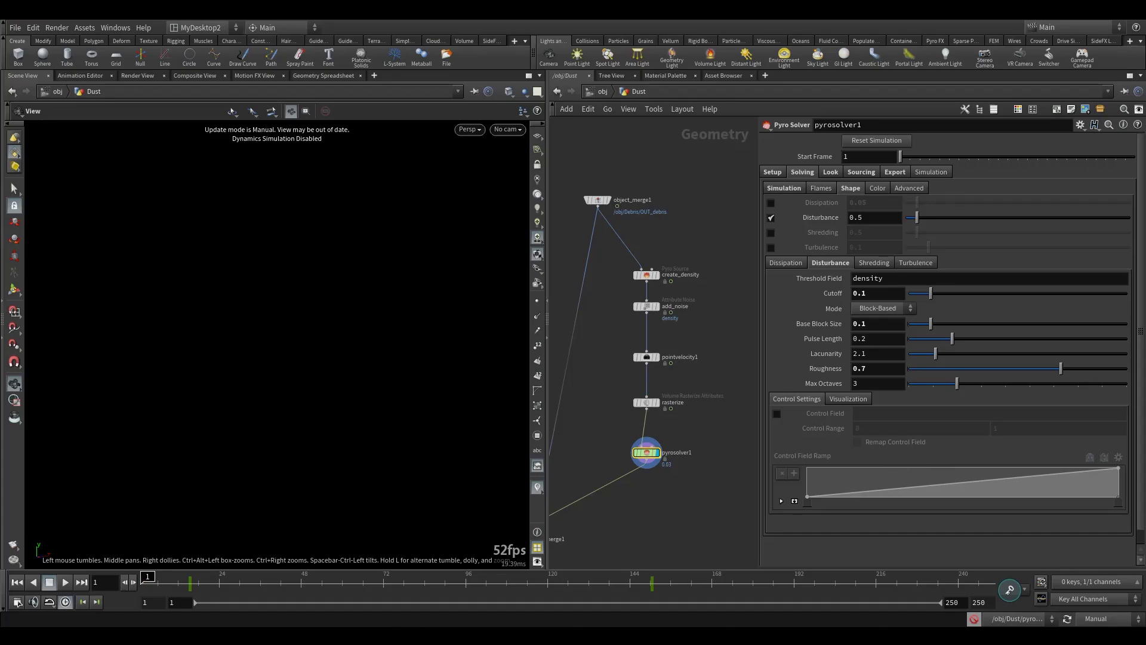
Set the Pyro Solver's Disturbance mode to Continuous with a Reference Scale of 0.05, and deselect the node.
{"action": "left_click", "coordinate": [872, 309]}
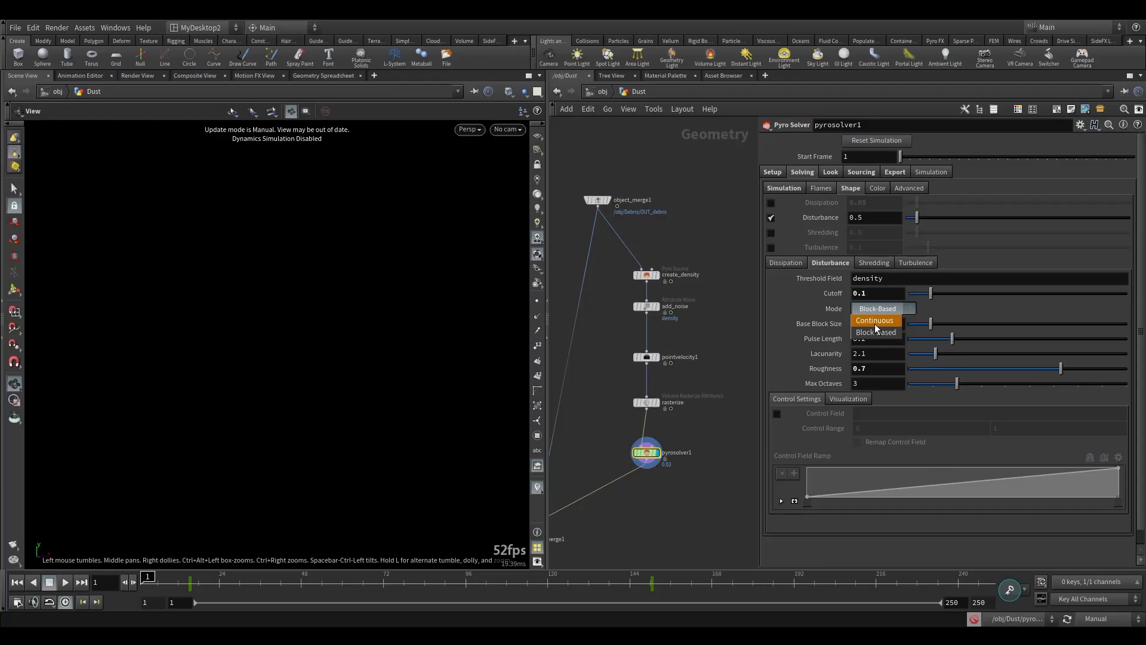
{"action": "left_click", "coordinate": [875, 321]}
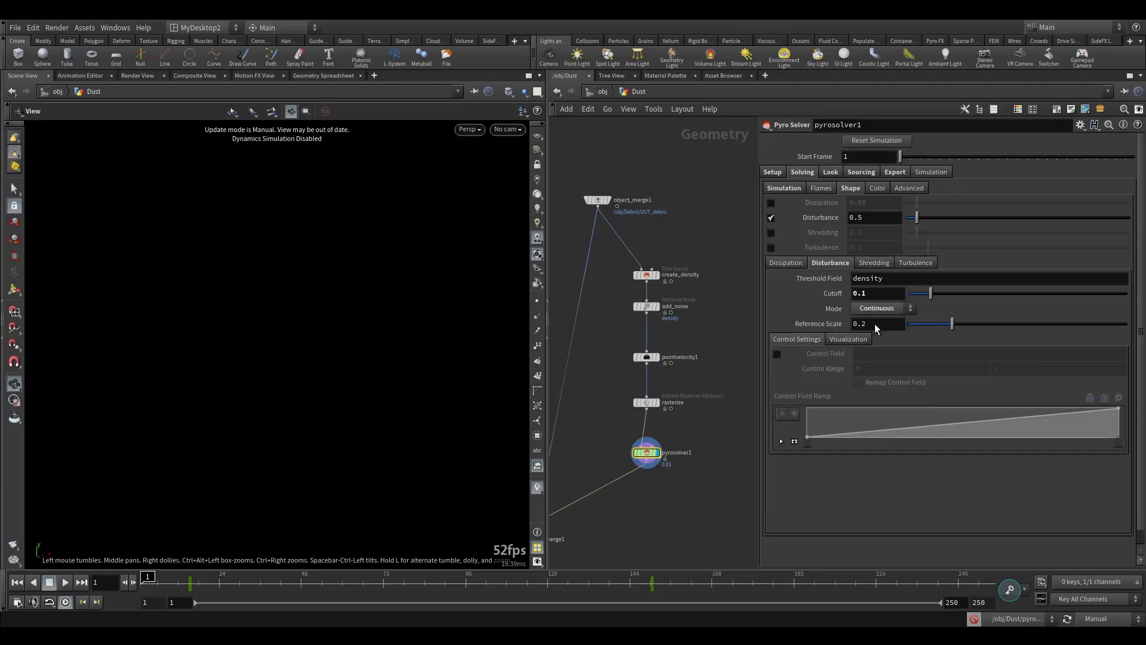
{"action": "left_click", "coordinate": [870, 310]}
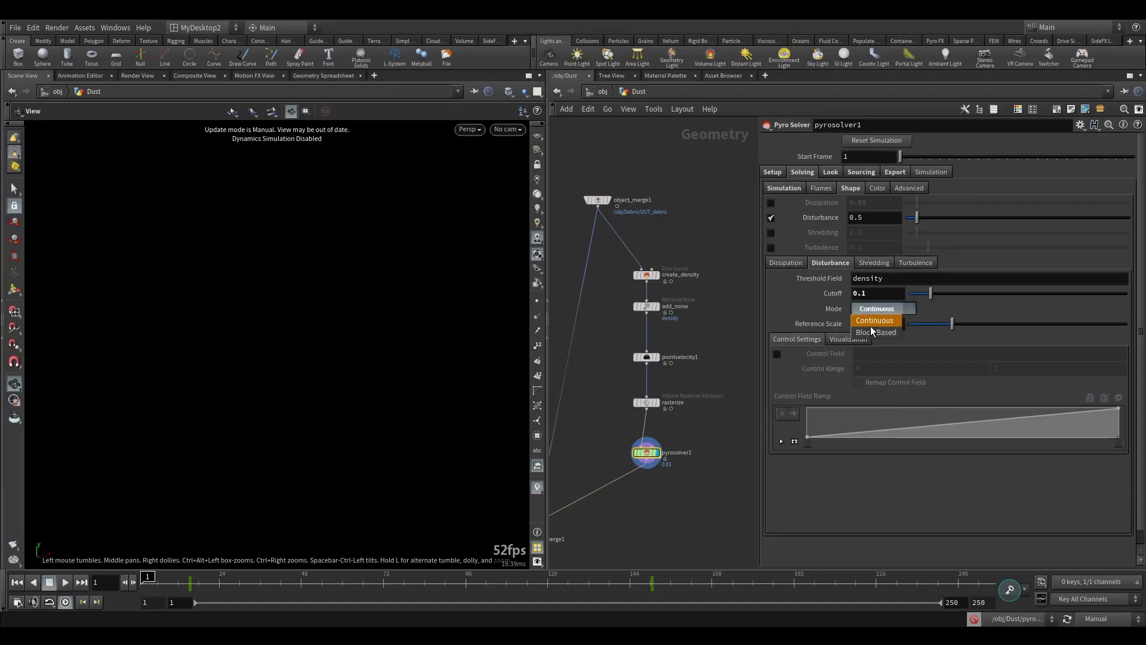
{"action": "left_click", "coordinate": [815, 318]}
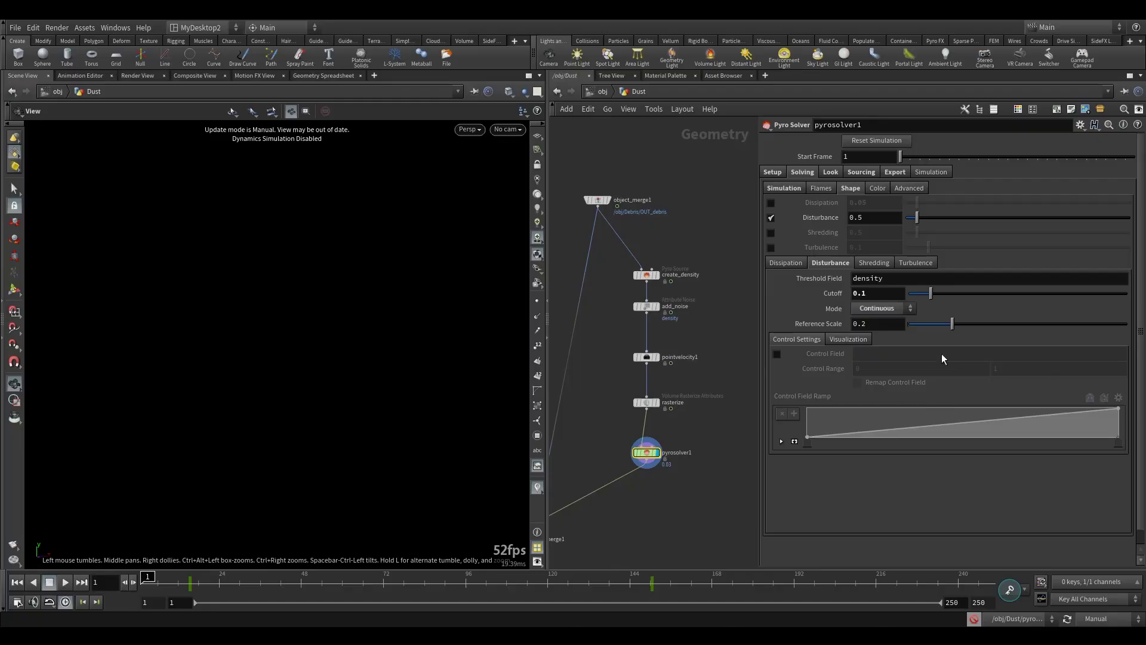
{"action": "left_click", "coordinate": [863, 323]}
{"action": "type", "text": "0.05"}
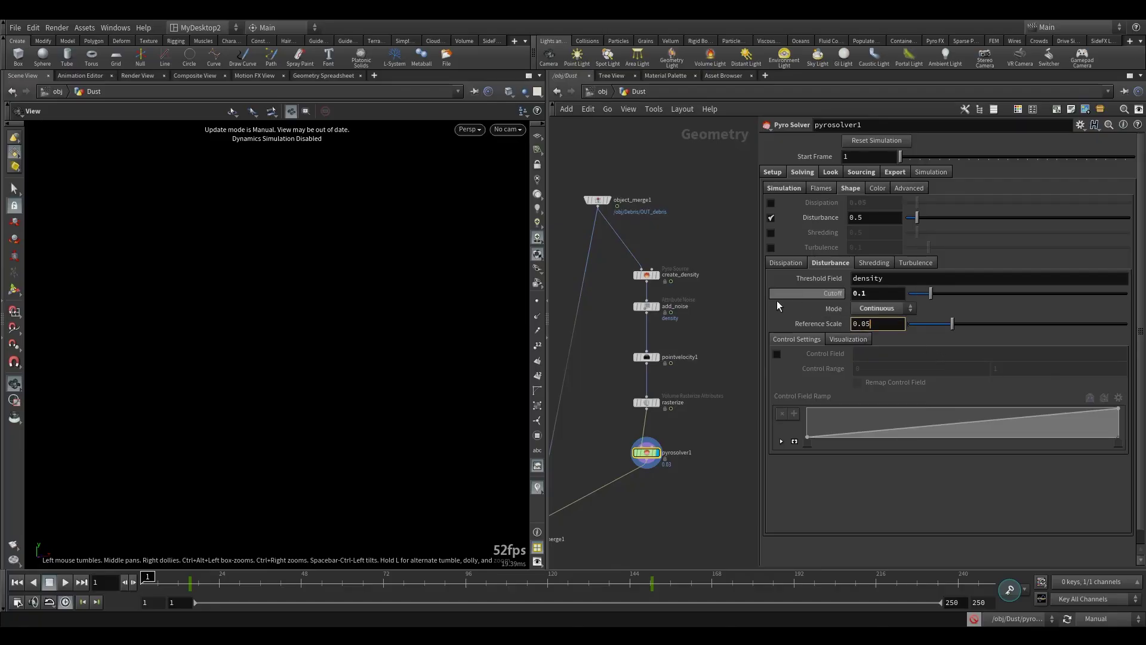
{"action": "left_click", "coordinate": [729, 321]}
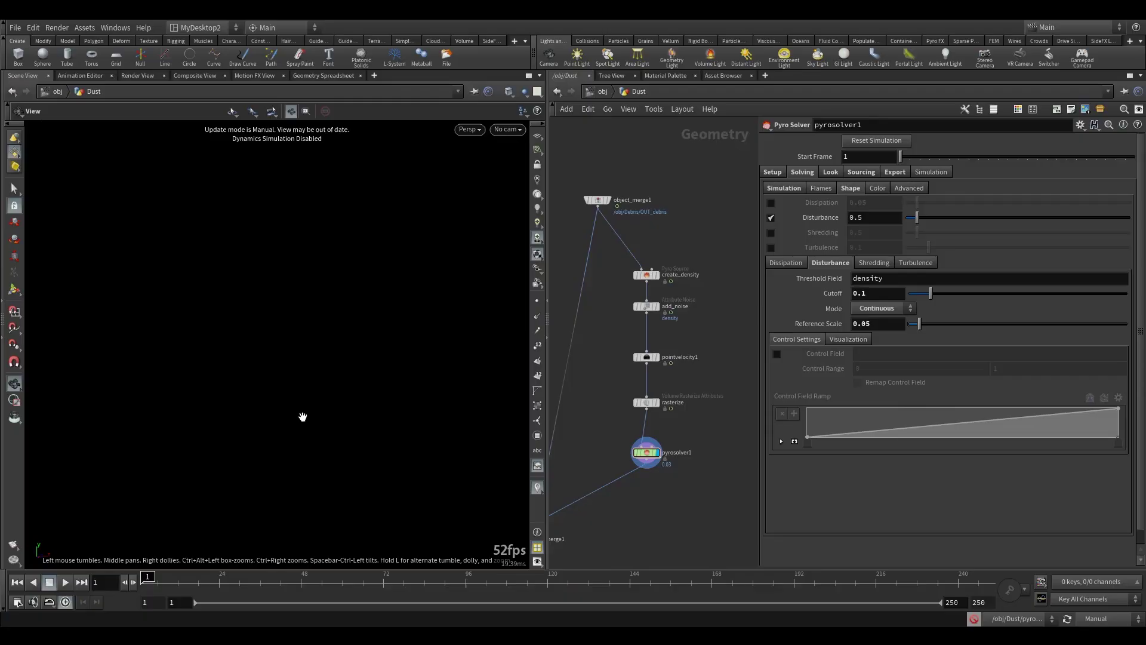
Review the Pyro Solver's velocity source Scale, Disturbance shape settings and the Sparsity options of the simulation.
{"action": "left_click", "coordinate": [861, 172]}
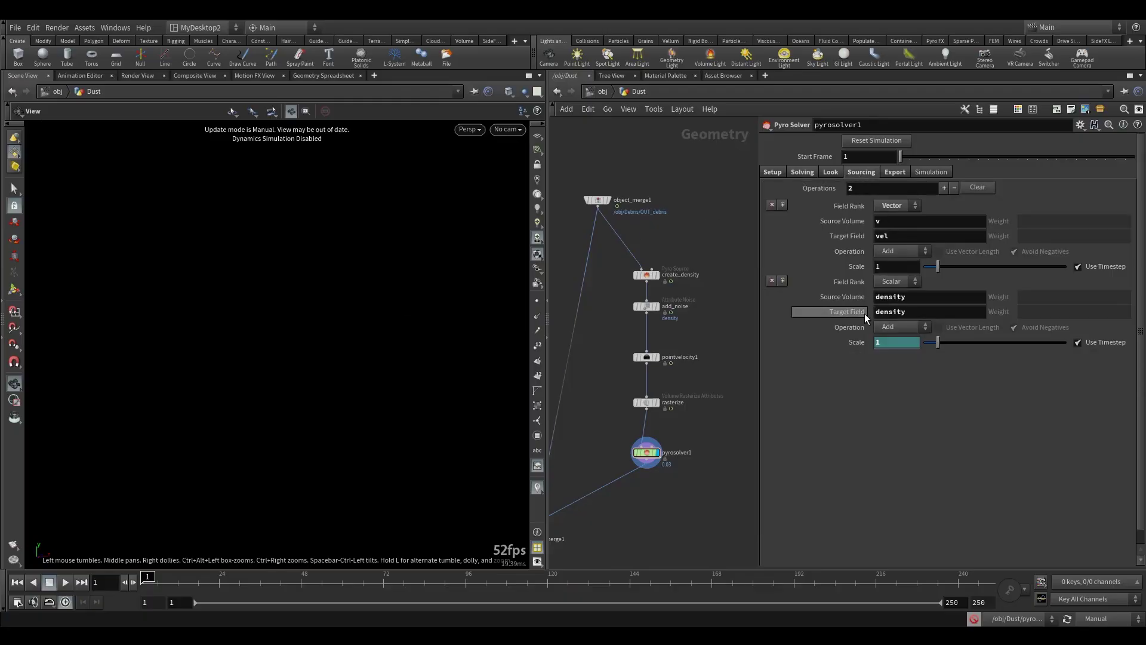
{"action": "left_click", "coordinate": [891, 266]}
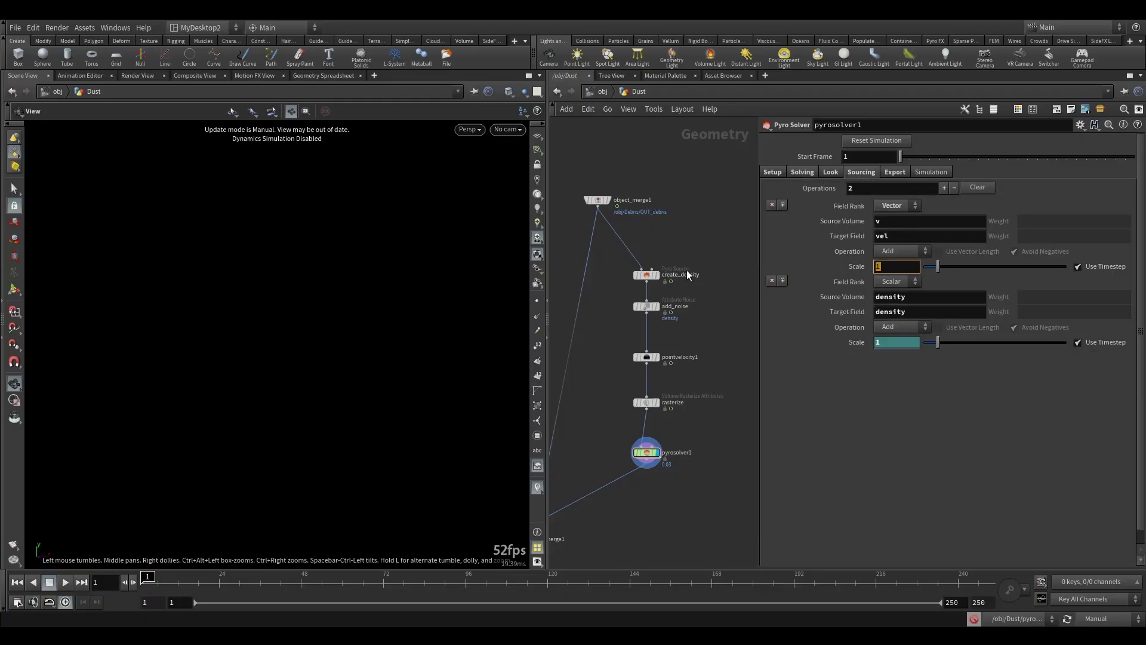
{"action": "key", "text": "Return"}
{"action": "left_click", "coordinate": [895, 267]}
{"action": "left_click", "coordinate": [802, 172]}
{"action": "left_click", "coordinate": [851, 187]}
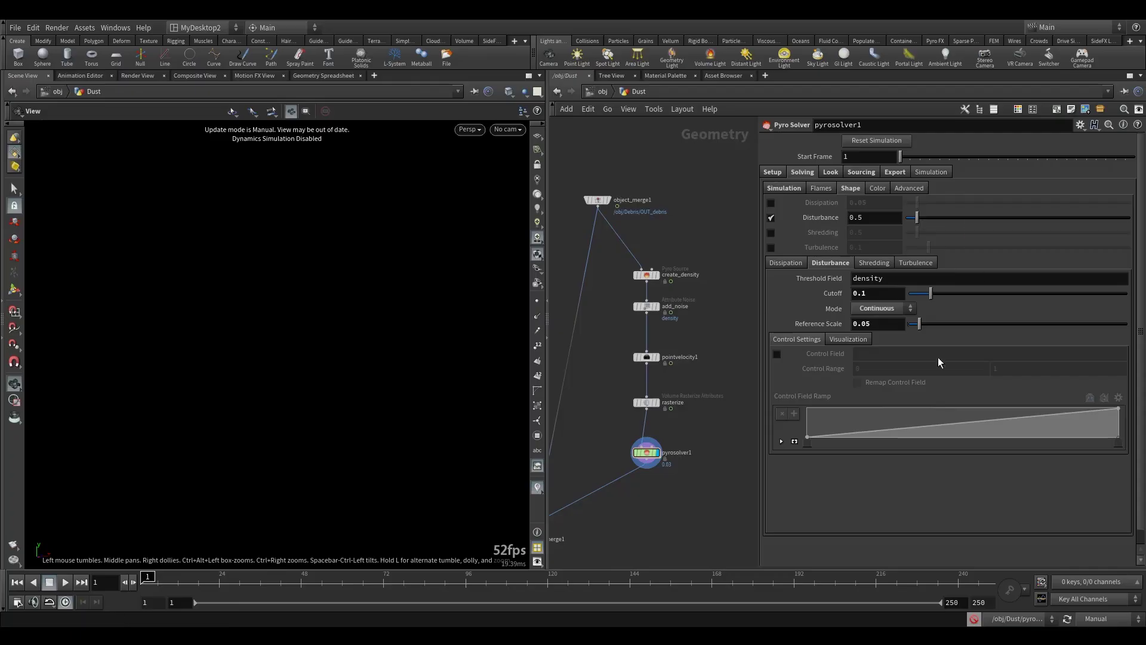
{"action": "left_click", "coordinate": [783, 187]}
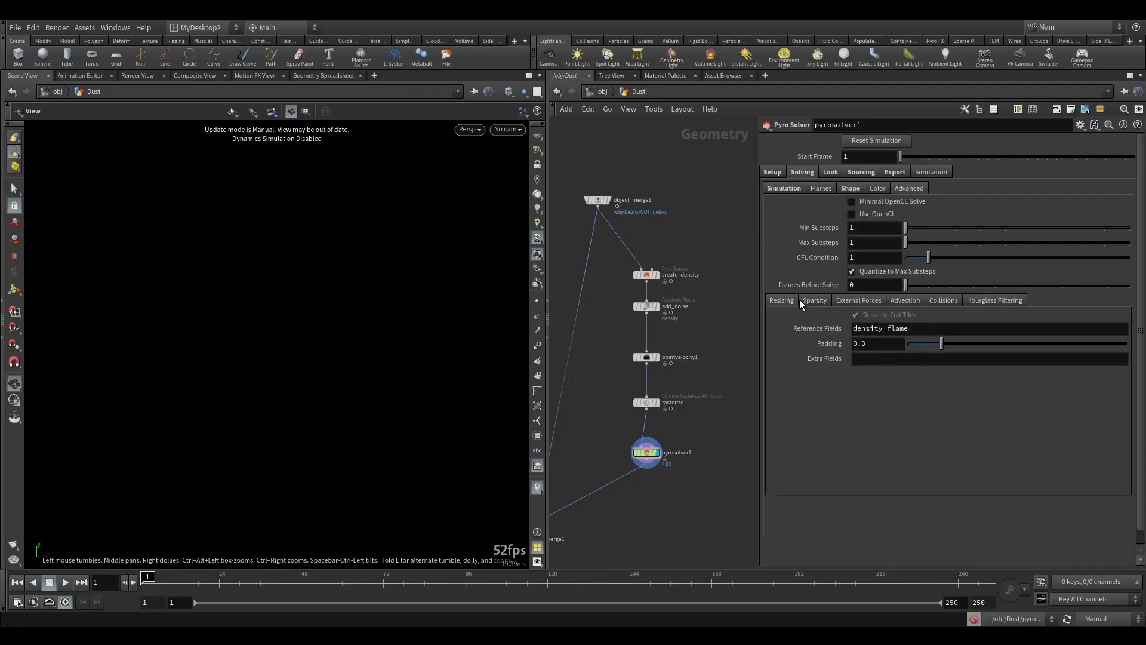
{"action": "left_click", "coordinate": [815, 301]}
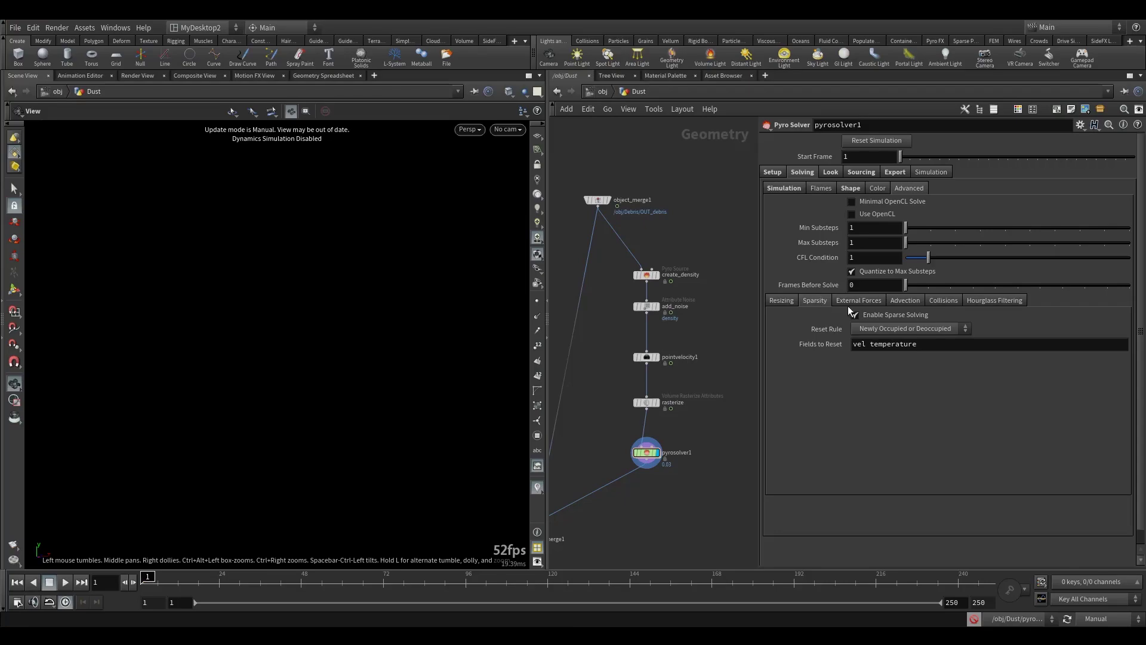
{"action": "middle_click_drag", "start_coordinate": [611, 348], "coordinate": [628, 320]}
{"action": "left_click", "coordinate": [657, 415]}
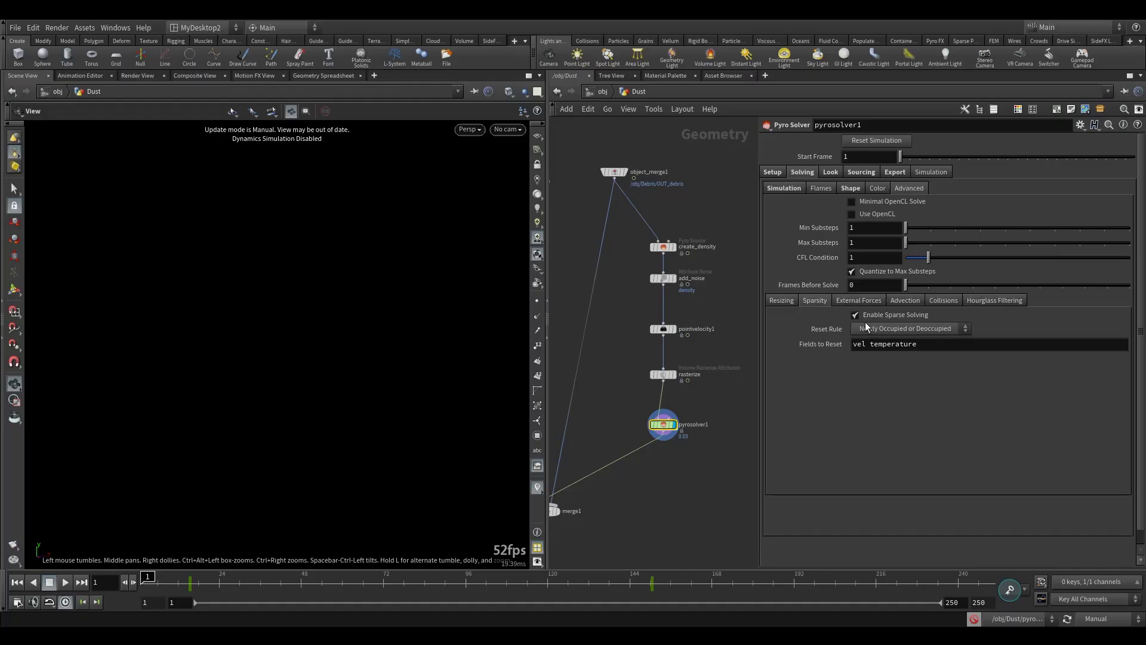
{"action": "mouse_move", "coordinate": [664, 427]}
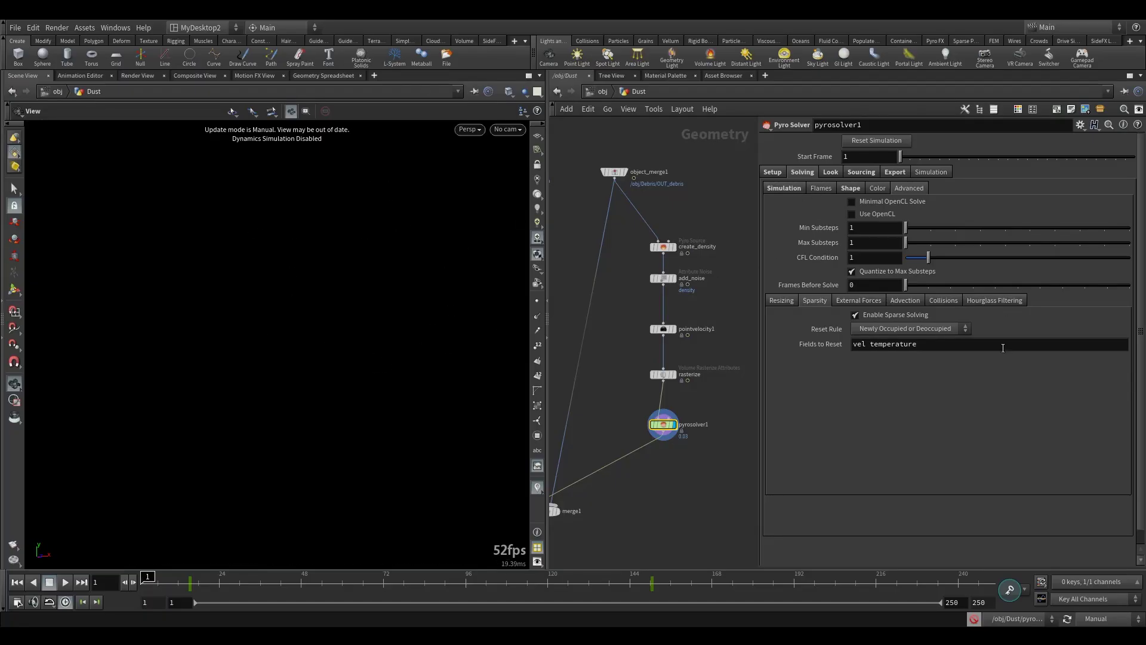
Set the Pyro Solver's Y boundary condition to Closed Below at a height of -15.
{"action": "left_click", "coordinate": [773, 172]}
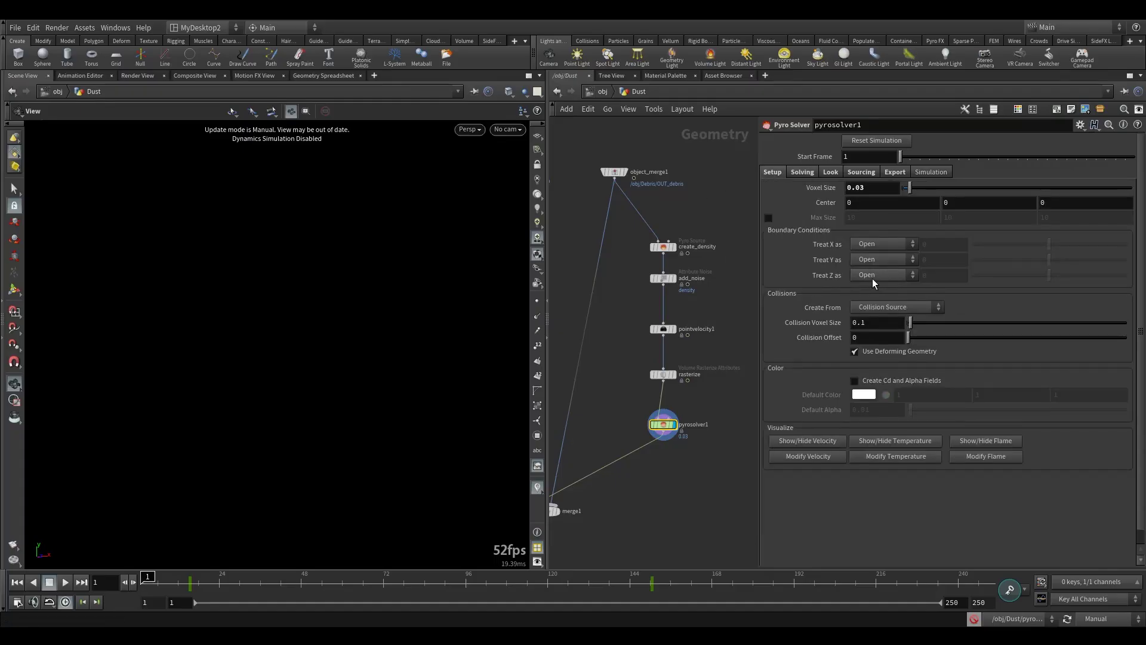
{"action": "left_click", "coordinate": [881, 260]}
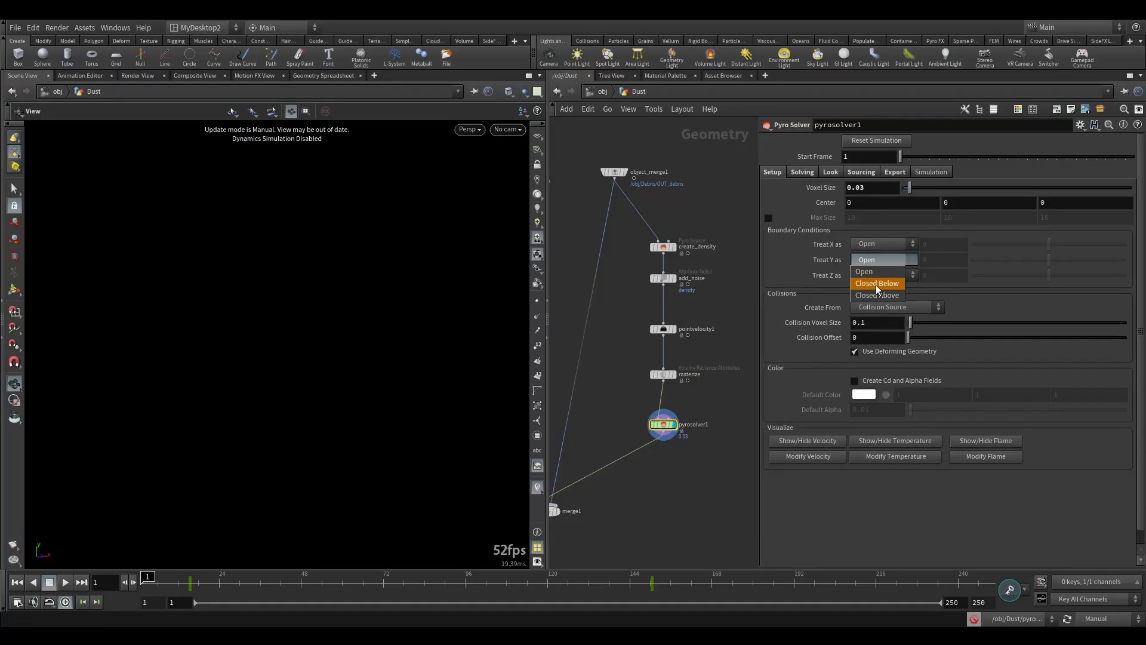
{"action": "left_click", "coordinate": [877, 284]}
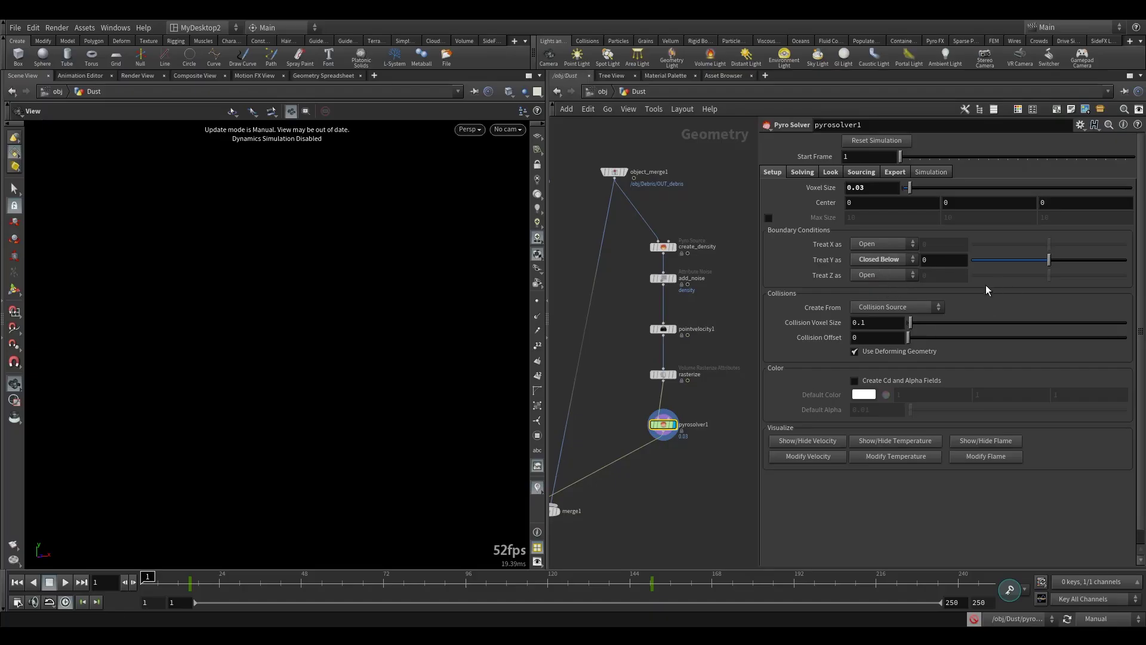
{"action": "left_click", "coordinate": [929, 259]}
{"action": "type", "text": "-15"}
{"action": "key", "text": "Return"}
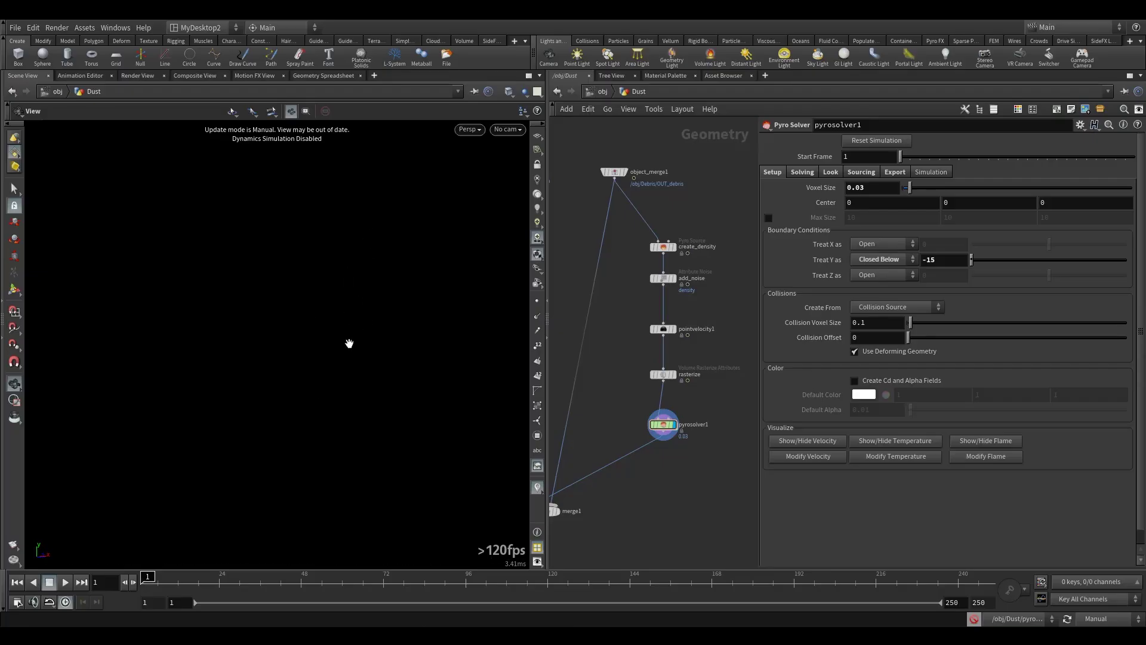
{"action": "left_click_drag", "start_coordinate": [937, 263], "coordinate": [918, 267]}
{"action": "type", "text": "-15"}
{"action": "key", "text": "Return"}
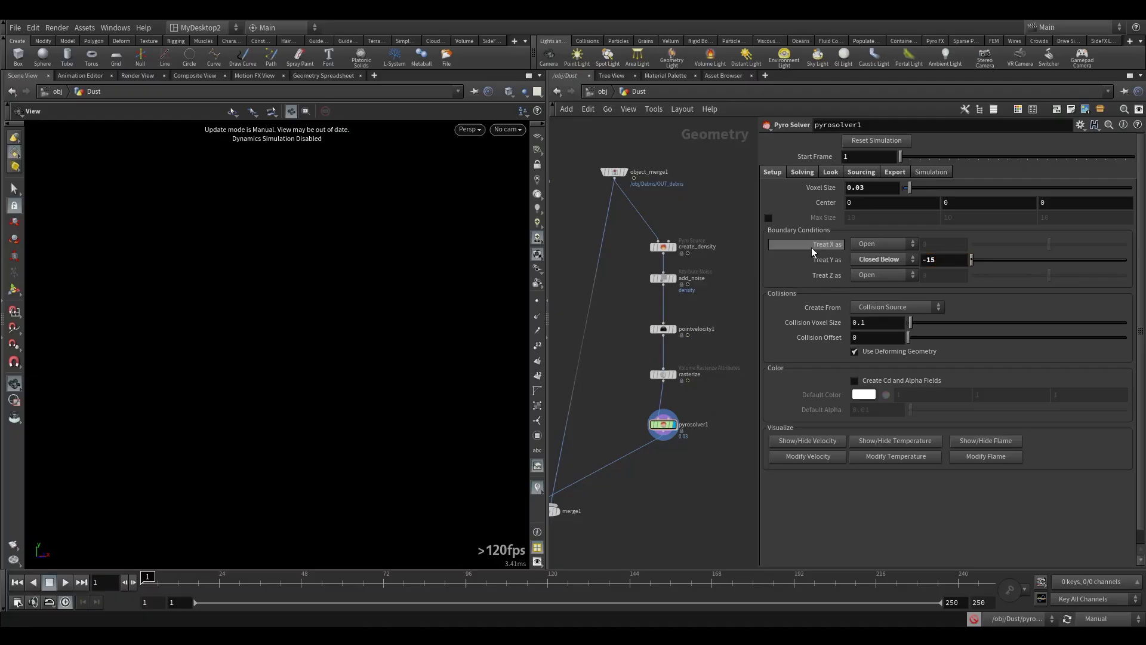
Set the Pyro Solver's Voxel Size to 0.025.
{"action": "left_click_drag", "start_coordinate": [859, 188], "coordinate": [930, 207]}
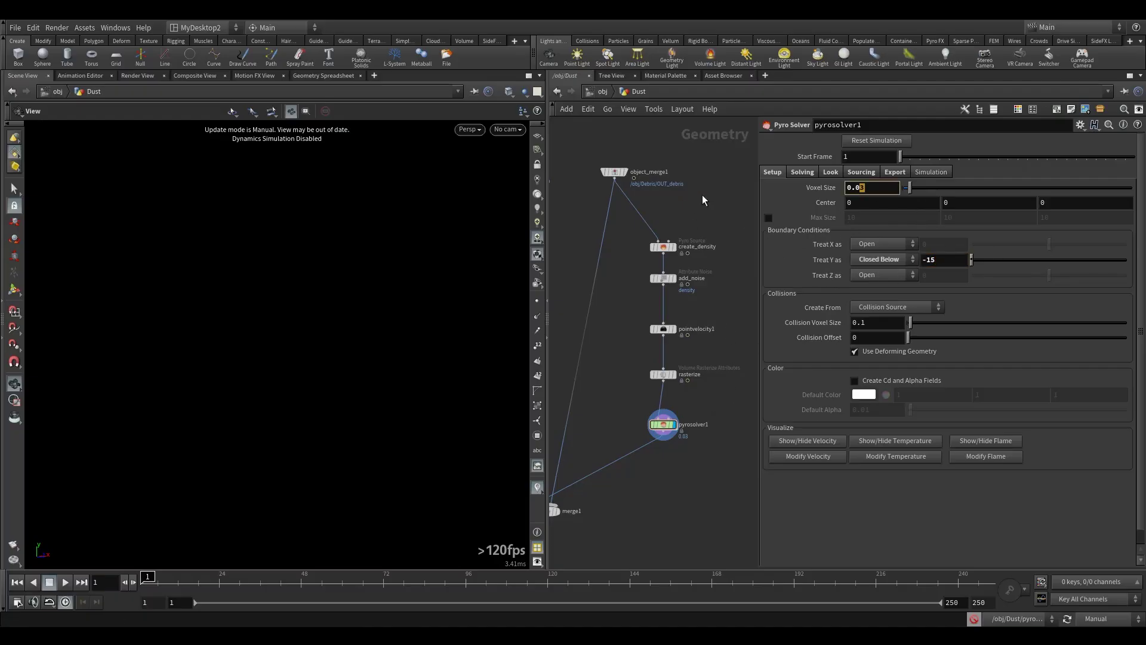
{"action": "type", "text": "25"}
{"action": "key", "text": "Return"}
{"action": "left_click", "coordinate": [868, 187]}
{"action": "key", "text": "shift+Left"}
{"action": "key", "text": "shift+Left"}
{"action": "left_click", "coordinate": [881, 188]}
{"action": "left_click_drag", "start_coordinate": [628, 410], "coordinate": [666, 427]}
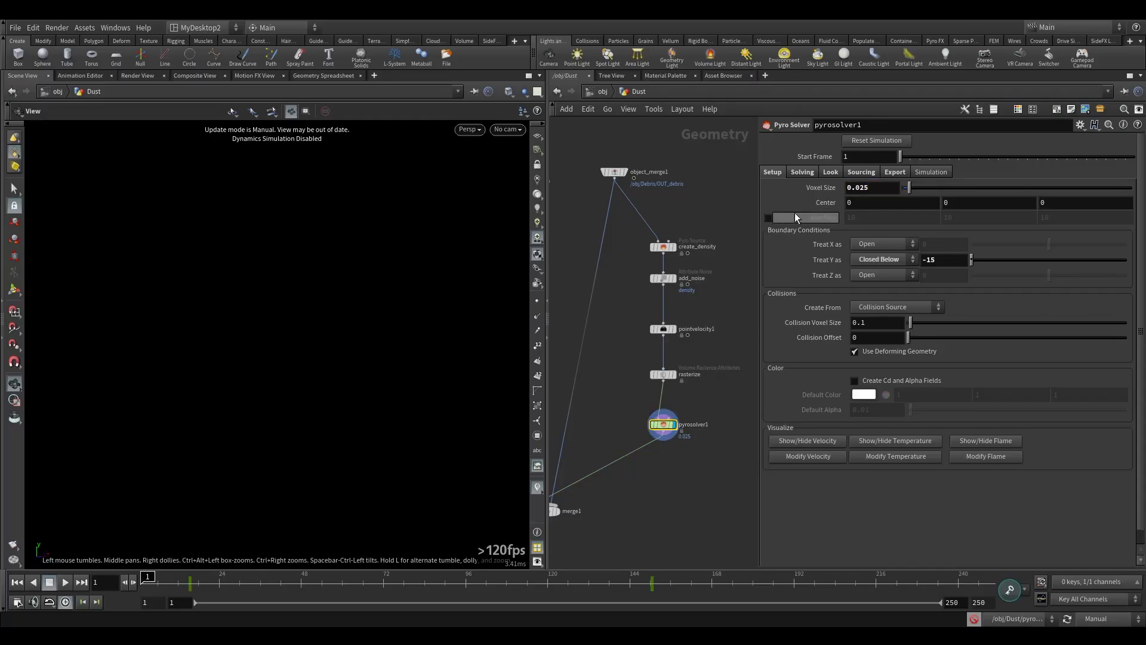
Try Voxel Sizes of 0.05 and 0.015 on the Pyro Solver, restore 0.025 and check the rasterize node's settings.
{"action": "left_click_drag", "start_coordinate": [858, 188], "coordinate": [883, 192]}
{"action": "type", "text": "5"}
{"action": "key", "text": "Return"}
{"action": "key", "text": "BackSpace"}
{"action": "key", "text": "BackSpace"}
{"action": "type", "text": "015"}
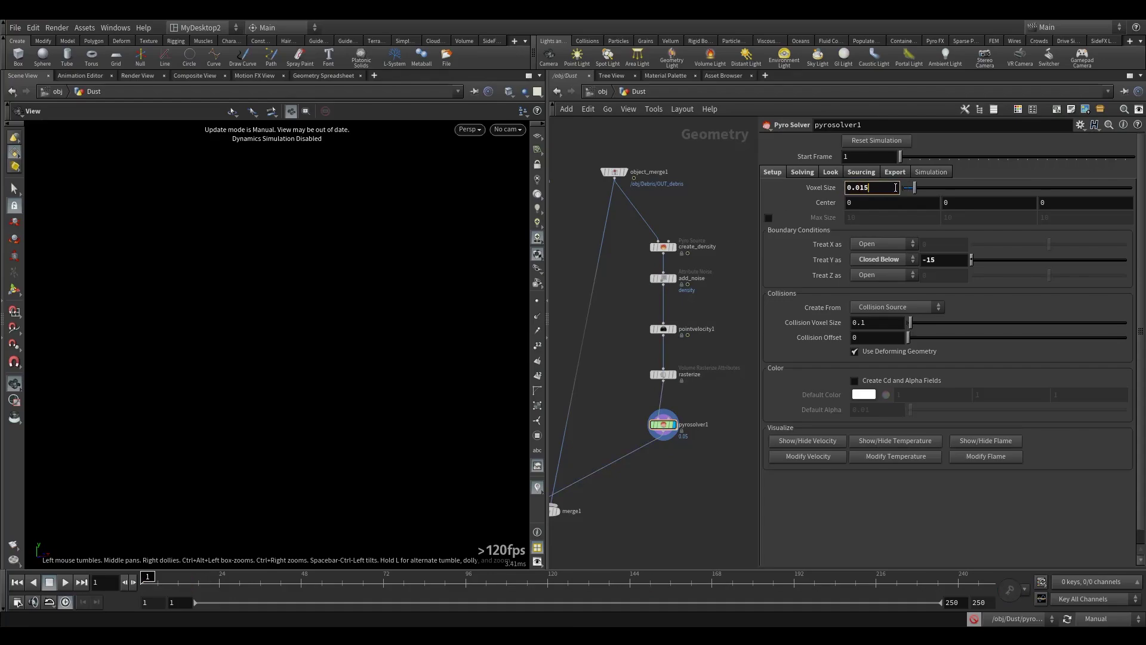
{"action": "key", "text": "Return"}
{"action": "left_click_drag", "start_coordinate": [870, 188], "coordinate": [860, 190]}
{"action": "type", "text": "25"}
{"action": "key", "text": "Return"}
{"action": "left_click", "coordinate": [663, 374]}
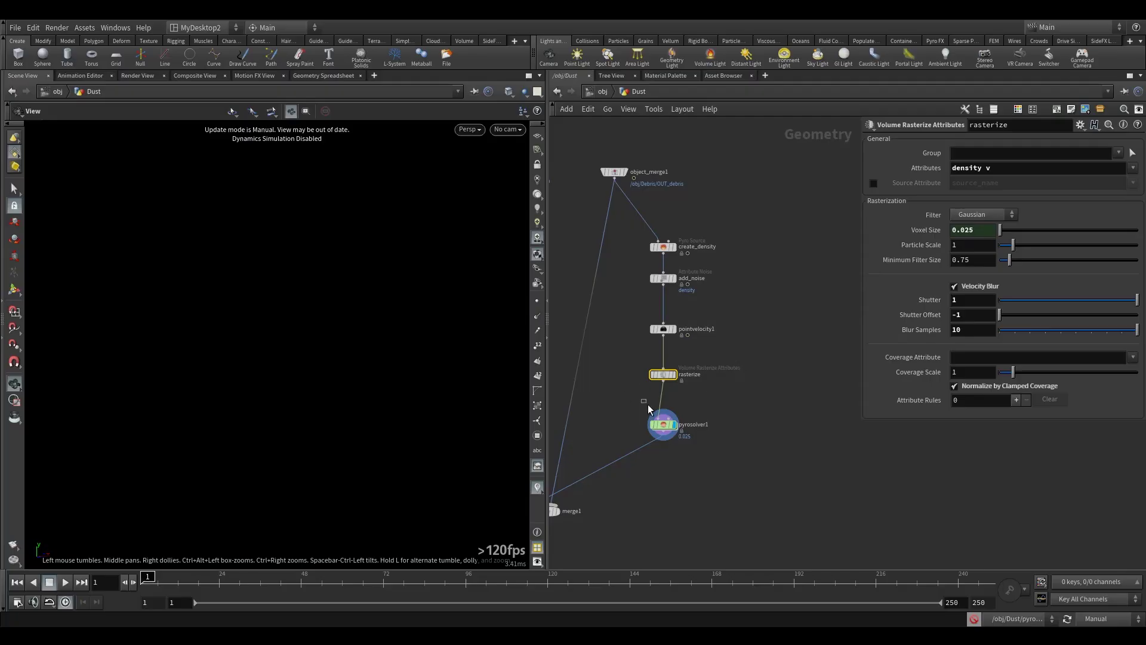
Remove the temperature, flame and Cd fields from the Pyro Solver's export list, keeping density and vel.
{"action": "left_click", "coordinate": [663, 421]}
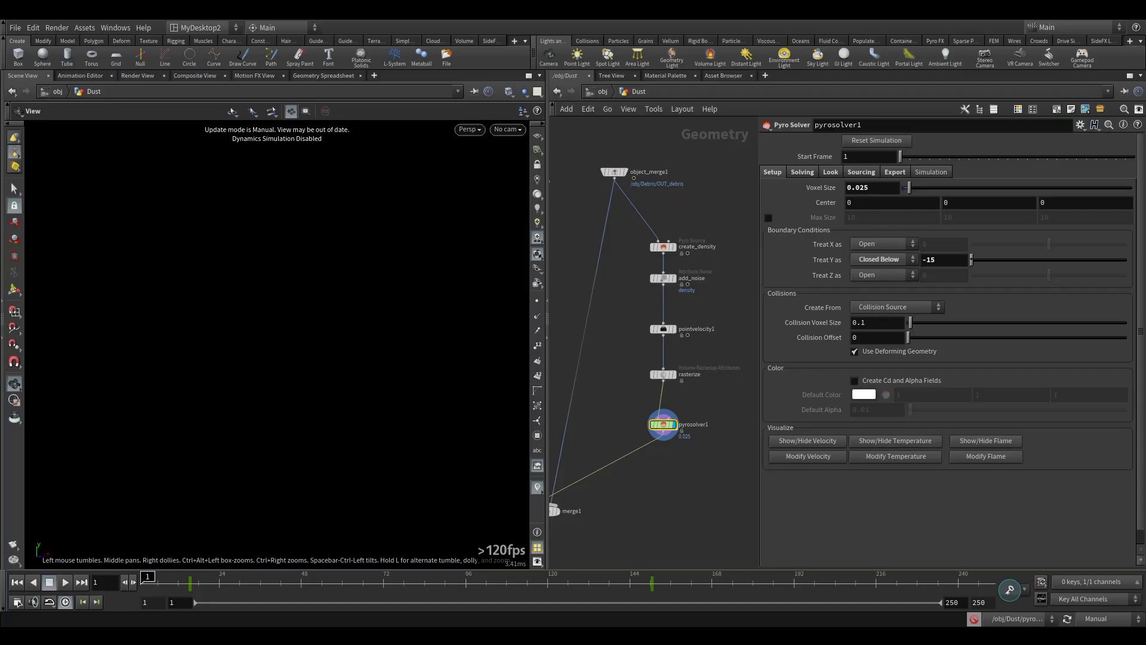
{"action": "left_click", "coordinate": [895, 172]}
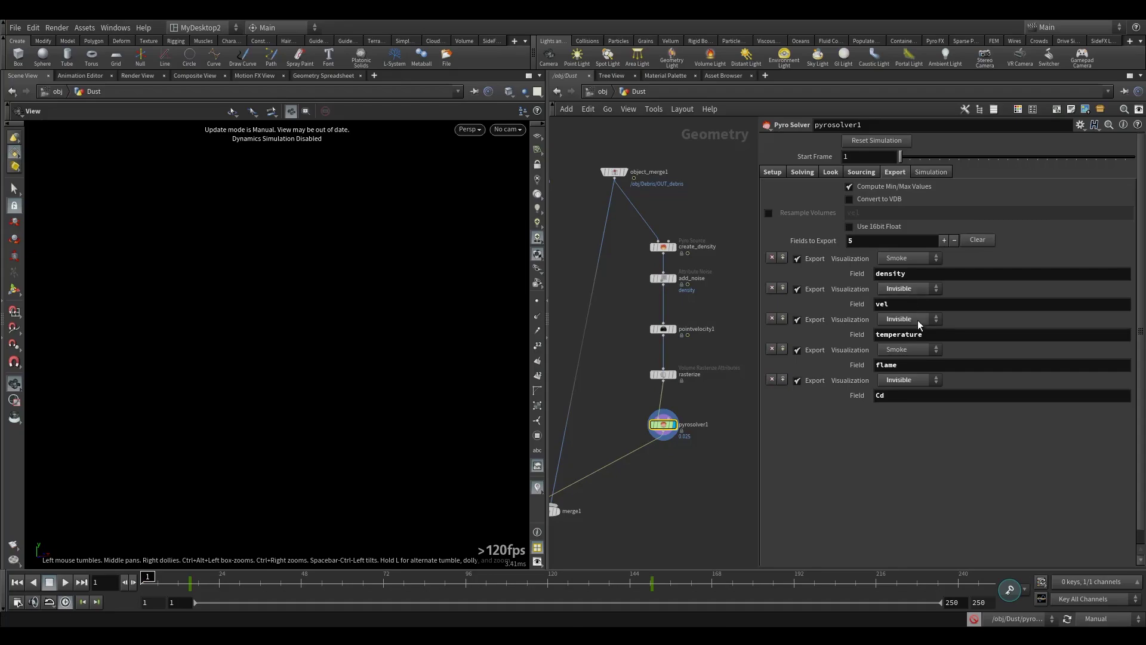
{"action": "left_click", "coordinate": [772, 318]}
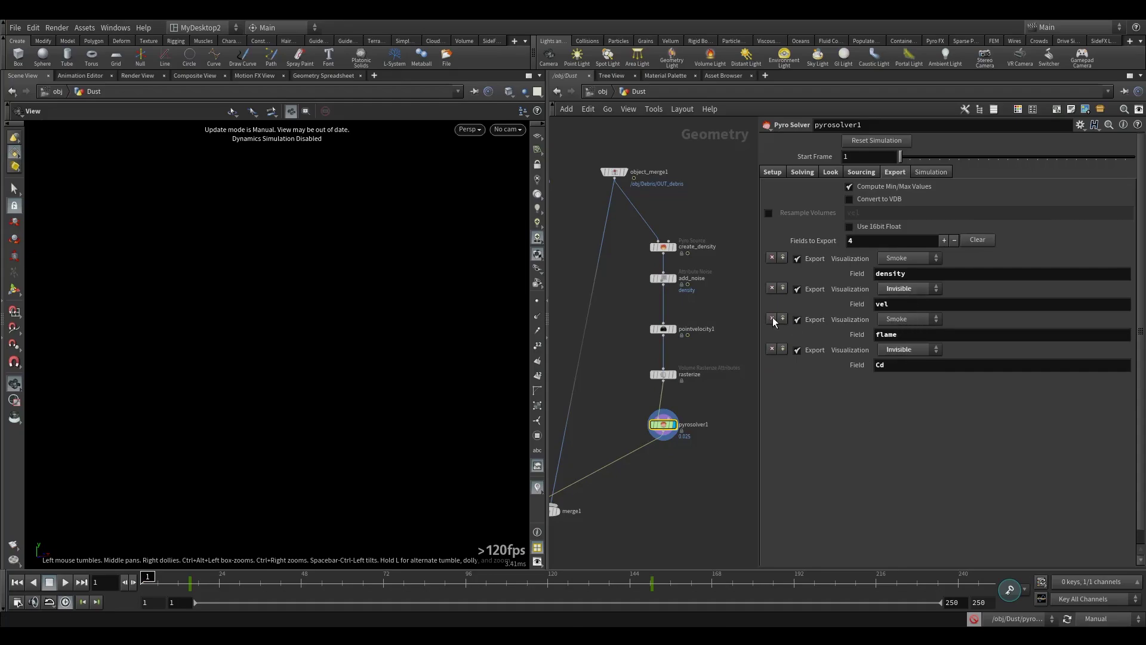
{"action": "left_click", "coordinate": [771, 319]}
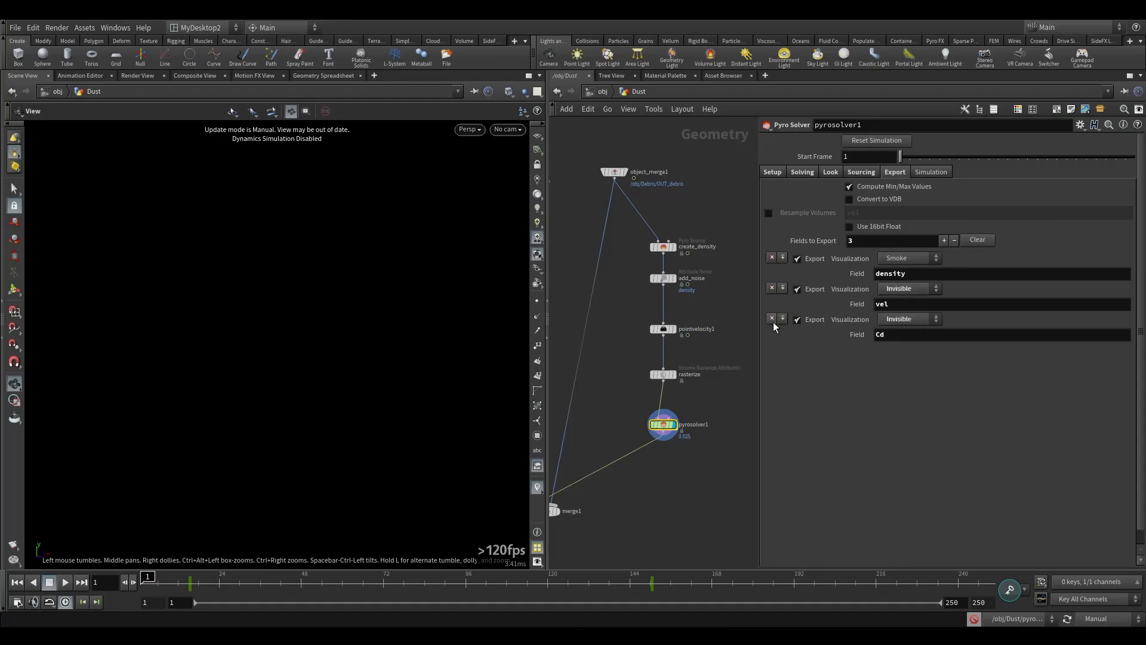
{"action": "left_click", "coordinate": [772, 319]}
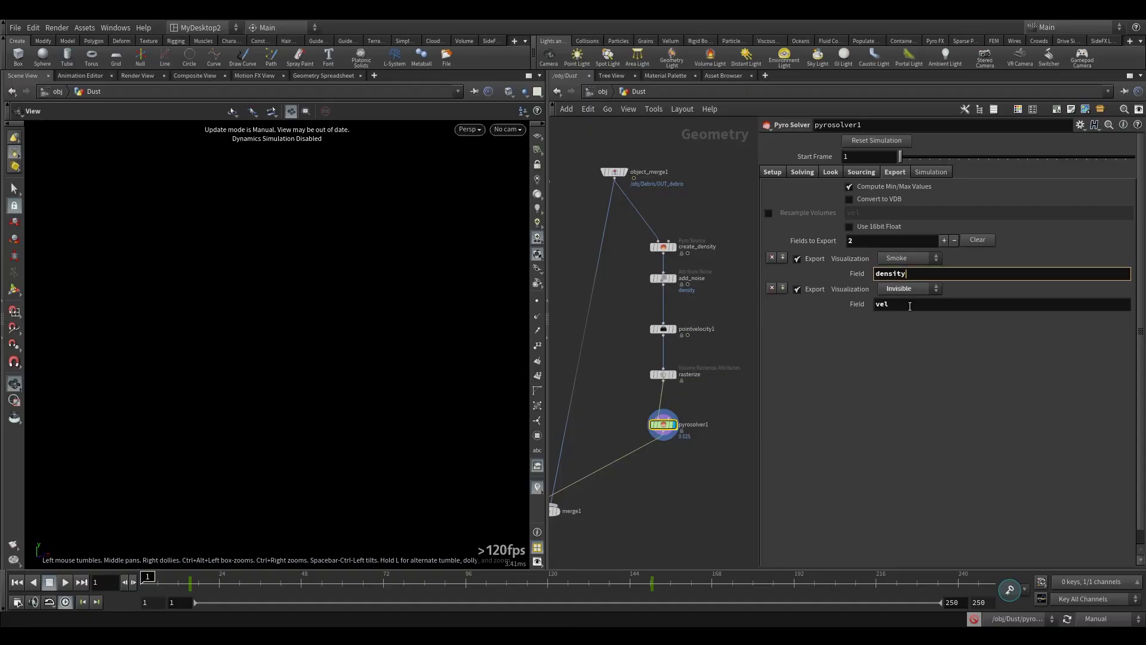
{"action": "left_click_drag", "start_coordinate": [889, 305], "coordinate": [880, 304]}
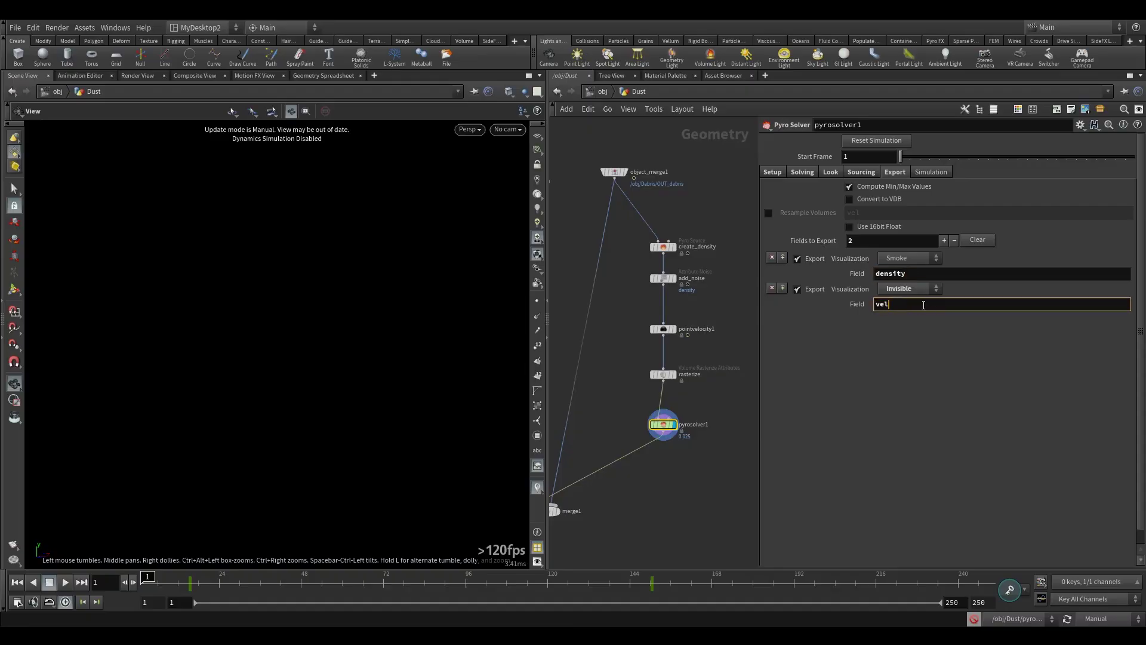
{"action": "left_click", "coordinate": [896, 310]}
Display the create_density node and switch the scene's update mode to Auto Update.
{"action": "middle_click_drag", "start_coordinate": [616, 397], "coordinate": [639, 355]}
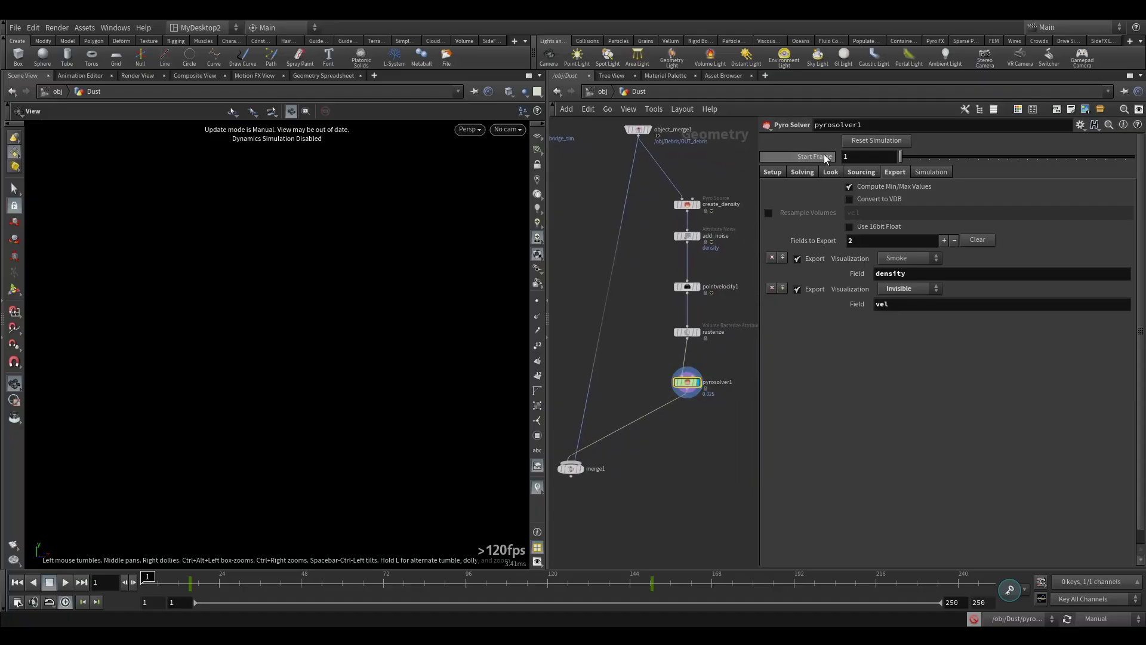
{"action": "middle_click_drag", "start_coordinate": [654, 310], "coordinate": [651, 363]}
{"action": "middle_click_drag", "start_coordinate": [660, 318], "coordinate": [652, 339]}
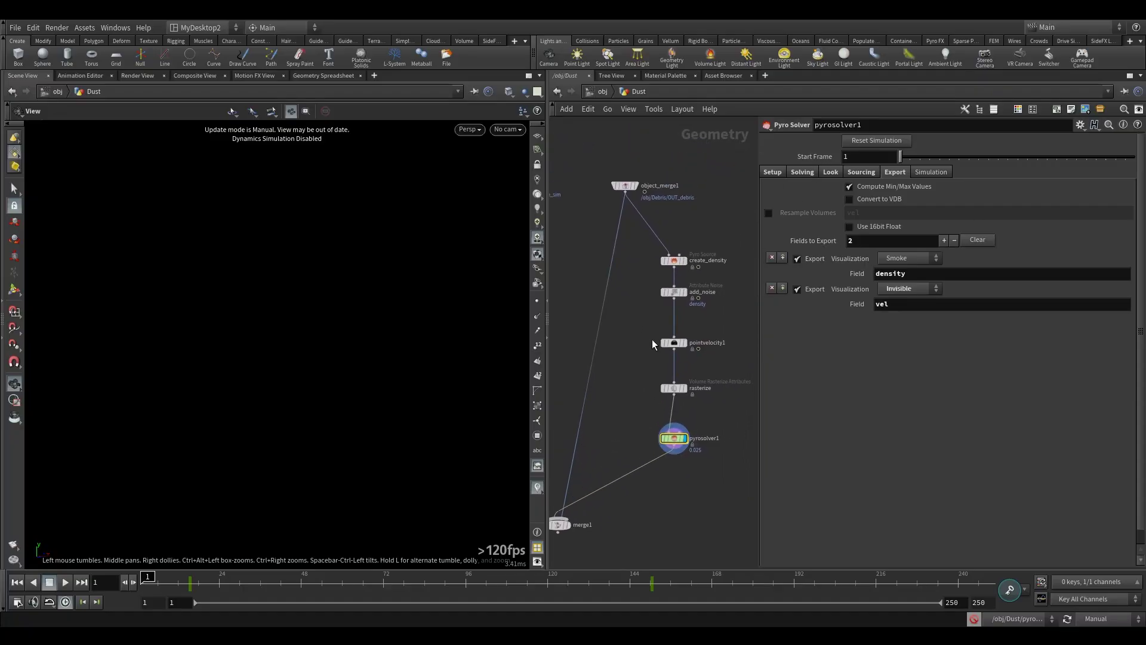
{"action": "left_click", "coordinate": [675, 261]}
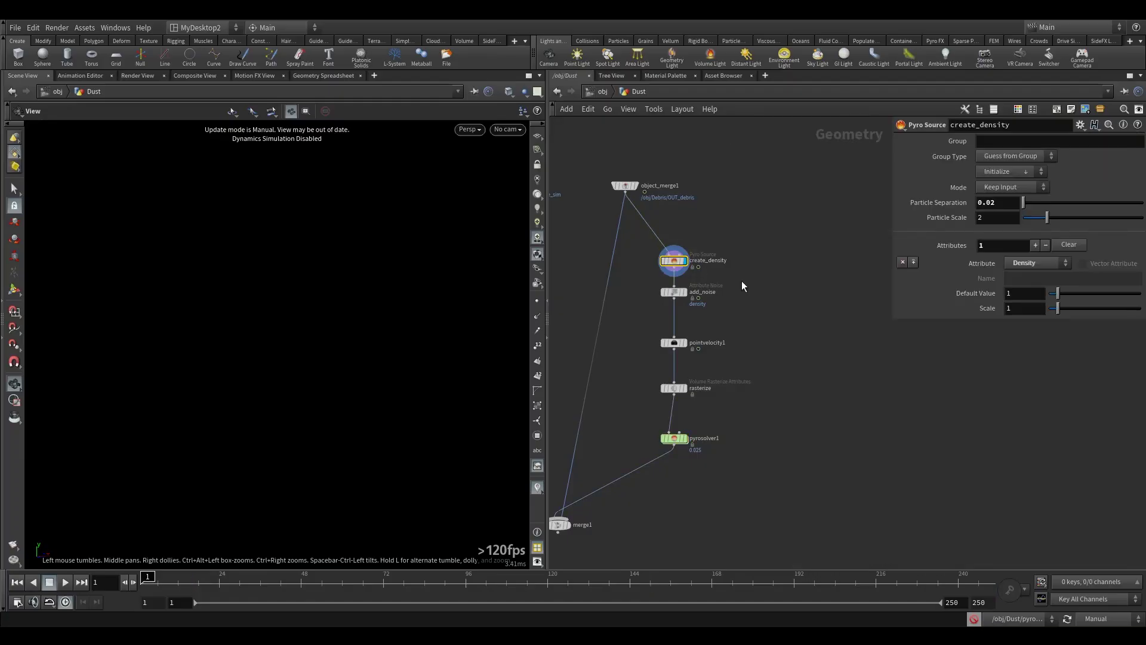
{"action": "left_click", "coordinate": [1096, 617]}
{"action": "left_click", "coordinate": [1101, 585]}
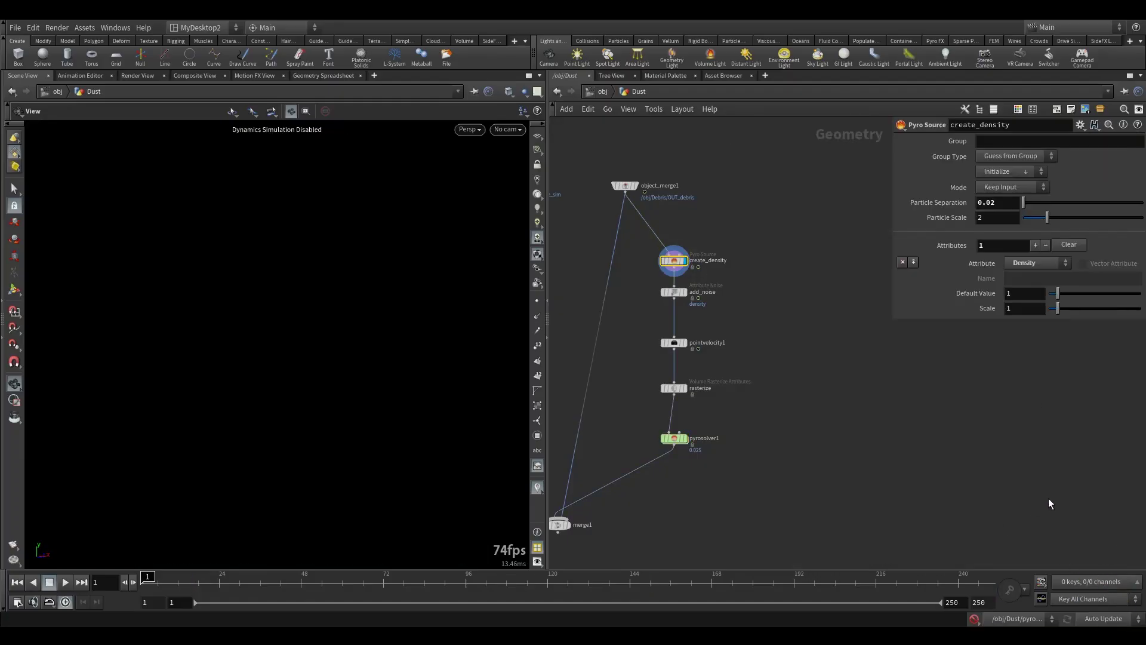
Scrub the timeline forward and back to frame 40 to find where the density points first appear, and rewind to frame 1.
{"action": "left_click_drag", "start_coordinate": [145, 578], "coordinate": [356, 580]}
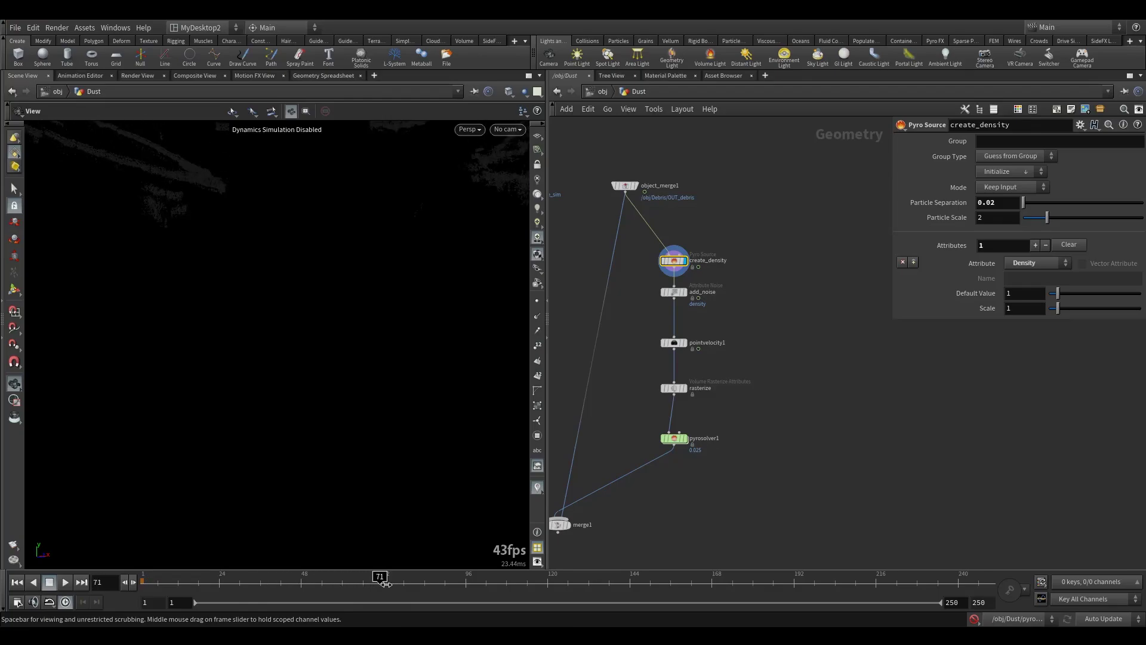
{"action": "left_click_drag", "start_coordinate": [356, 578], "coordinate": [278, 584]}
{"action": "left_click", "coordinate": [64, 588]}
{"action": "left_click", "coordinate": [50, 583]}
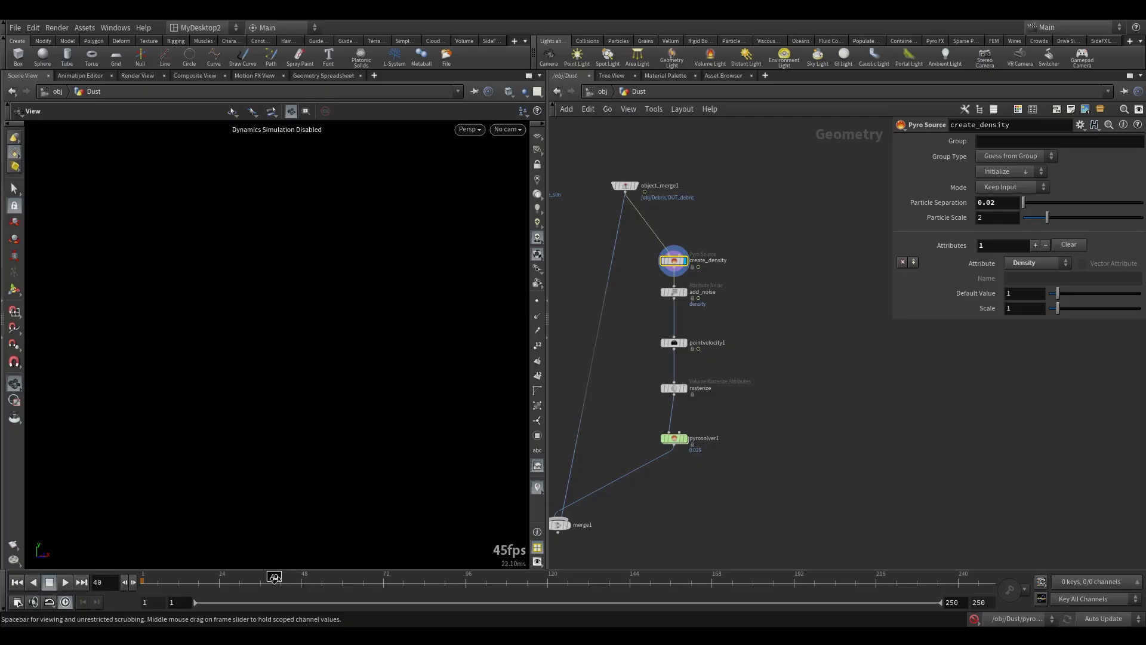
{"action": "key", "text": "ctrl+Up"}
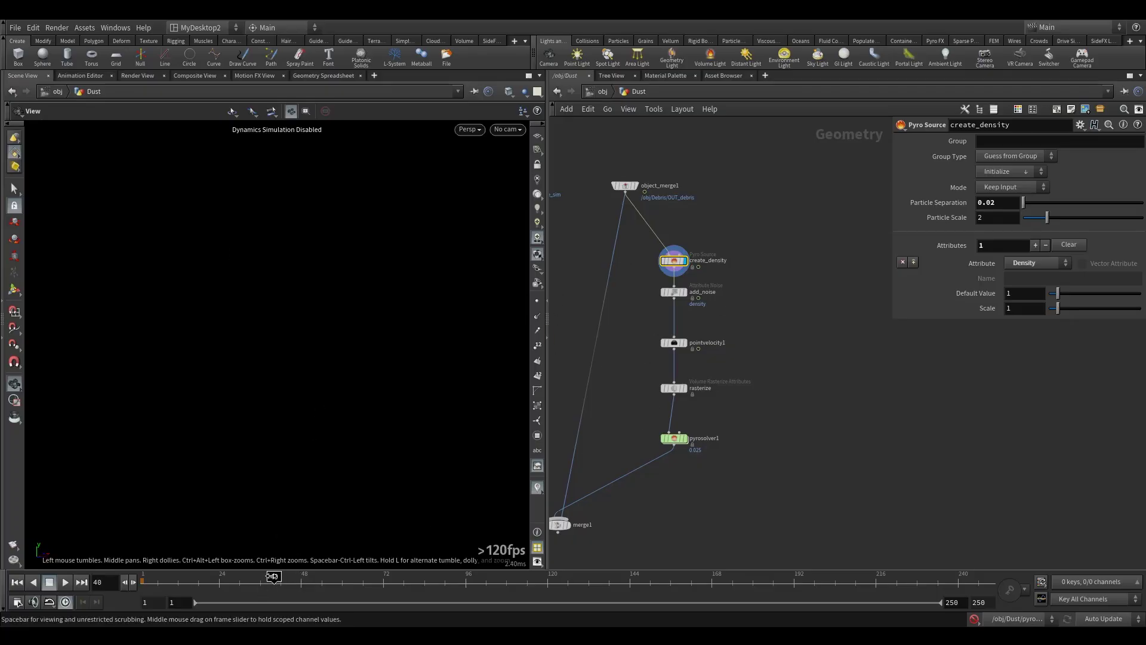
Set the Pyro Solver's Start Frame to 40.
{"action": "left_click", "coordinate": [878, 156]}
{"action": "type", "text": "40"}
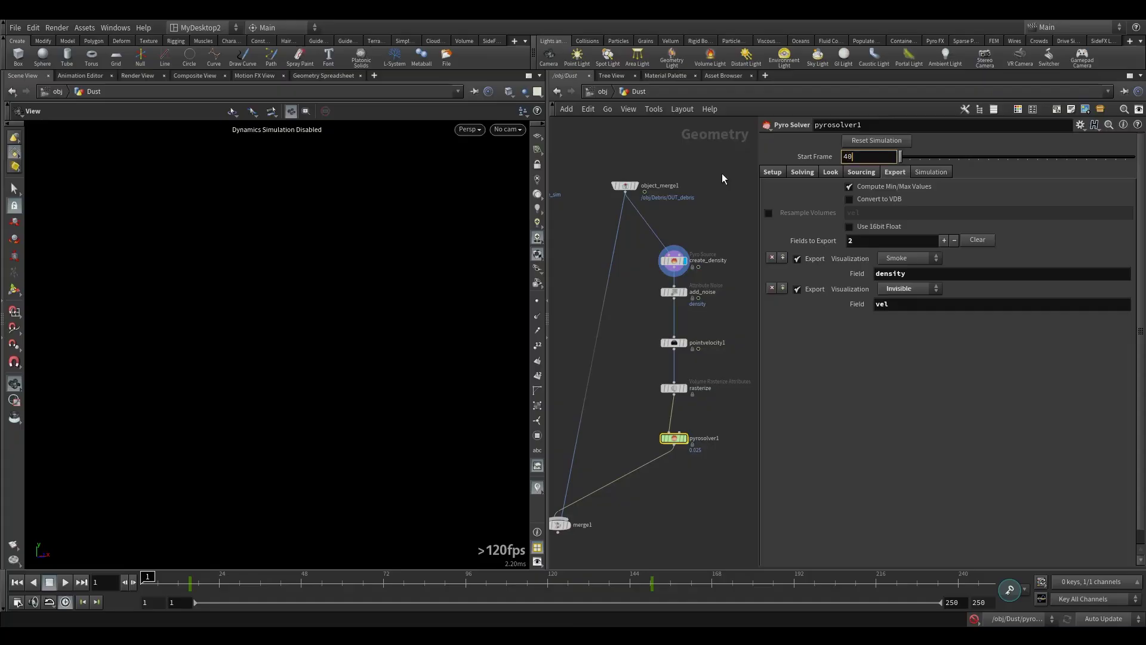
{"action": "key", "text": "Return"}
Add a Volume Compress node and insert it between pyrosolver1 and merge1.
{"action": "middle_click_drag", "start_coordinate": [635, 376], "coordinate": [671, 378]}
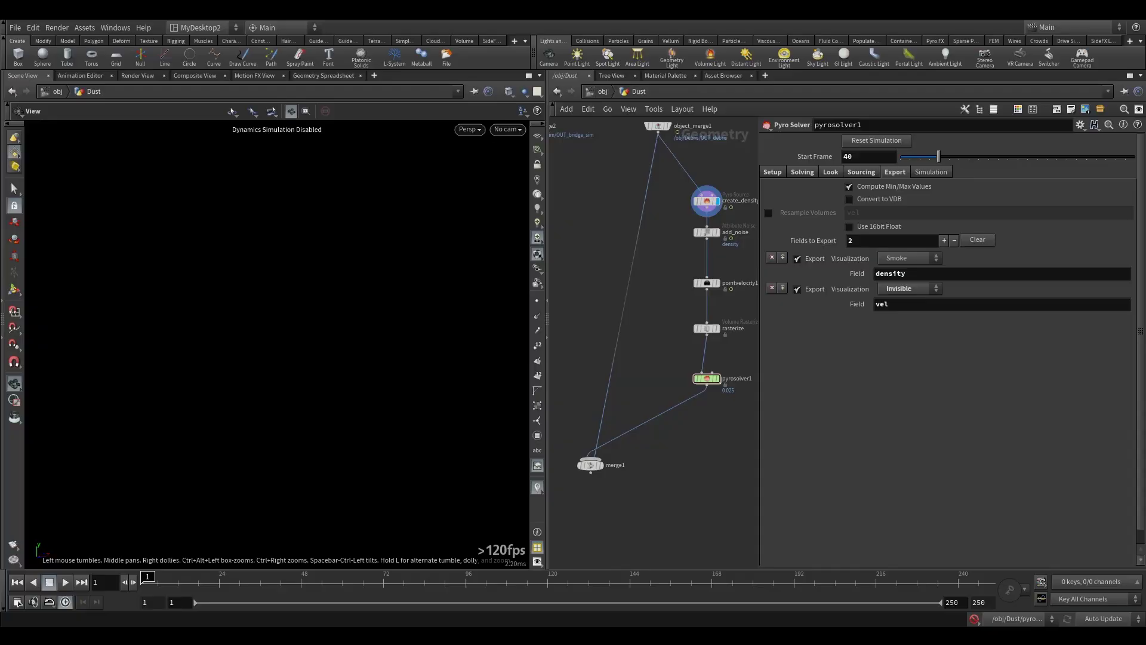
{"action": "middle_click_drag", "start_coordinate": [701, 422], "coordinate": [665, 435]}
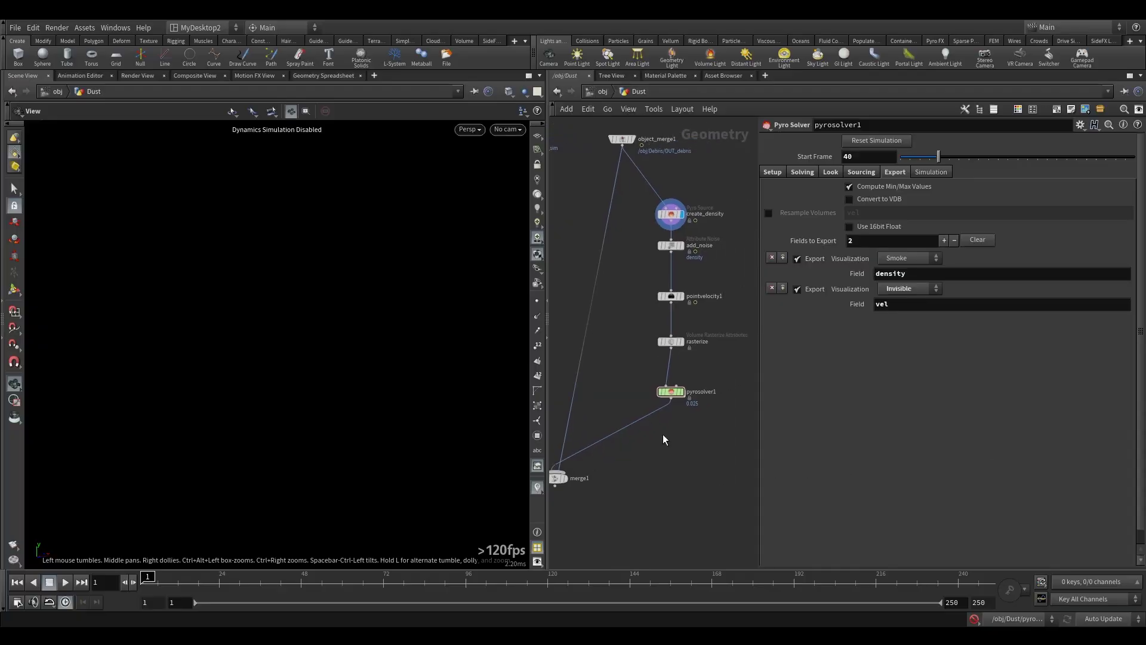
{"action": "key", "text": "Tab"}
{"action": "type", "text": "vol"}
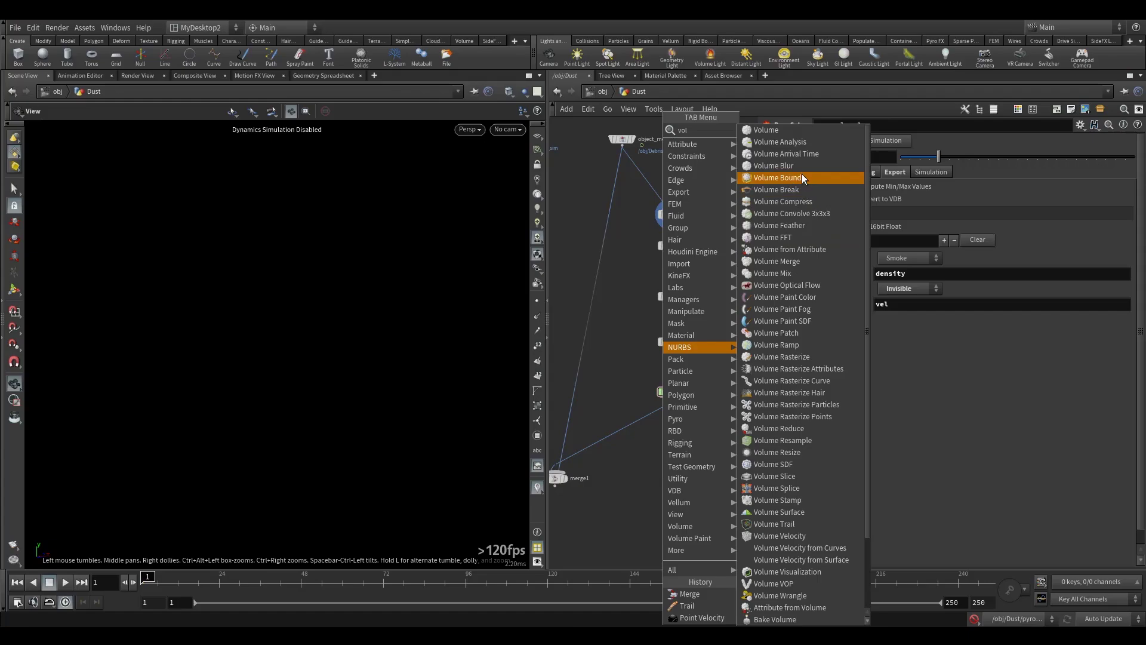
{"action": "left_click", "coordinate": [782, 201]}
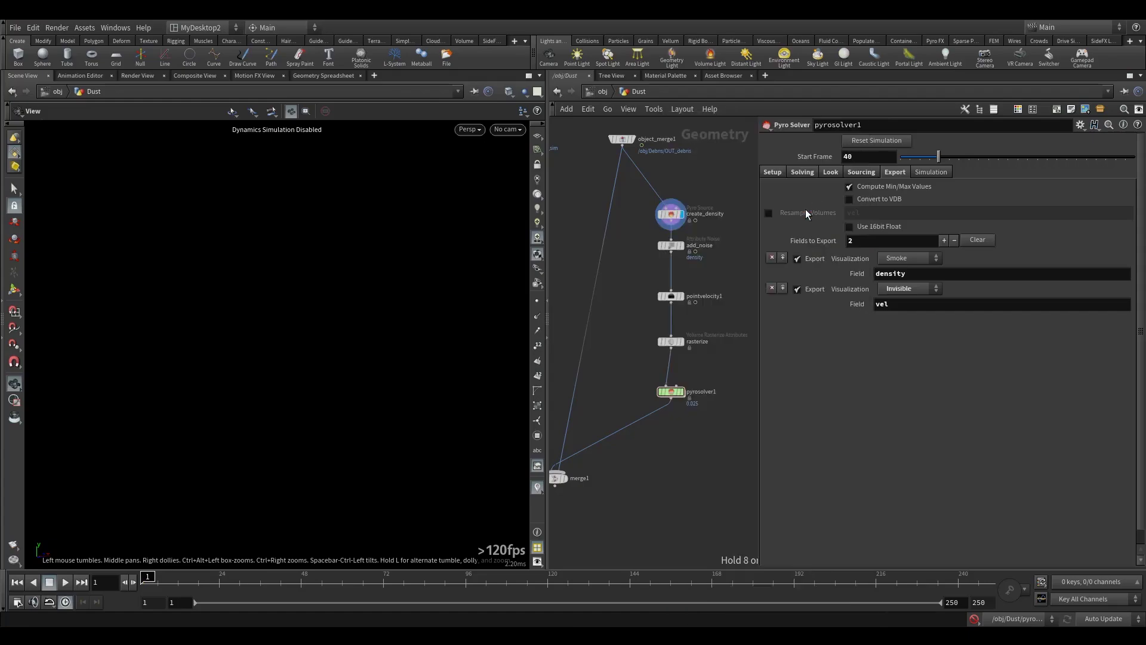
{"action": "left_click", "coordinate": [651, 418]}
{"action": "left_click_drag", "start_coordinate": [651, 418], "coordinate": [675, 428]}
{"action": "left_click_drag", "start_coordinate": [643, 376], "coordinate": [671, 437]}
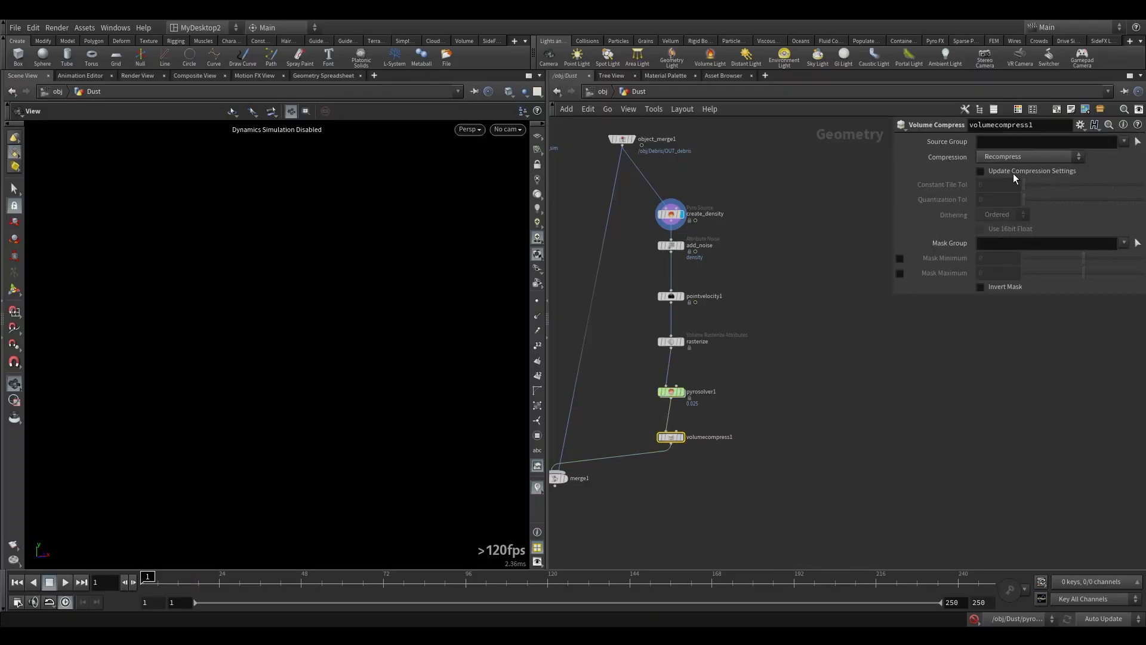
Enable Update Compression Settings and Use 16bit Float on the Volume Compress node.
{"action": "left_click", "coordinate": [1005, 174]}
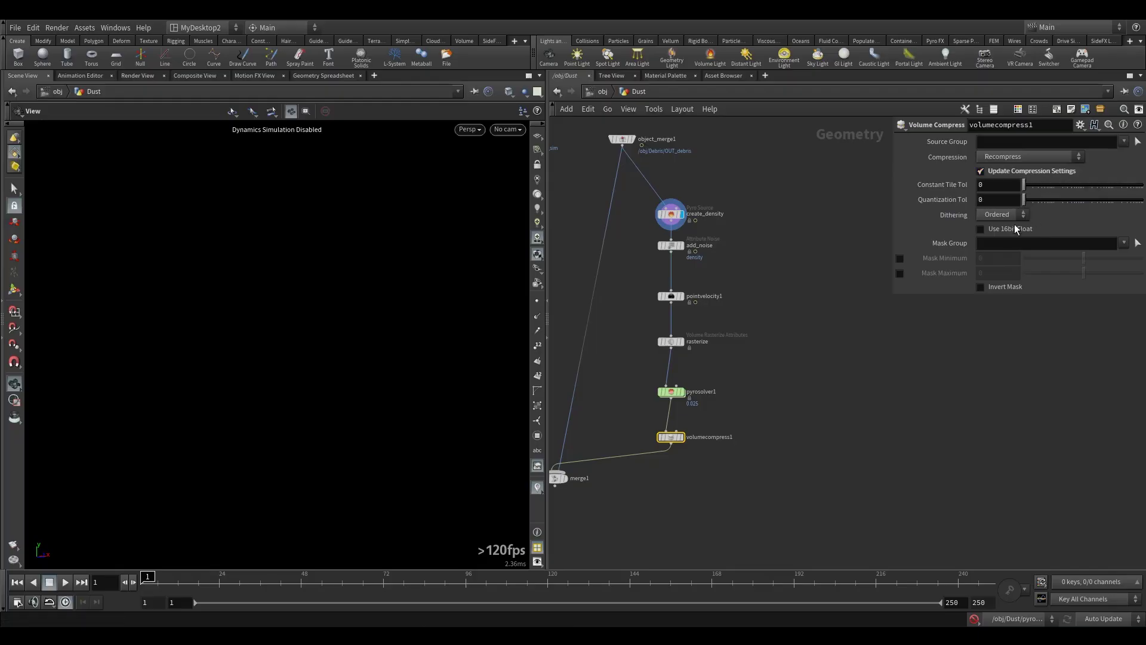
{"action": "left_click", "coordinate": [996, 232]}
{"action": "mouse_move", "coordinate": [690, 431]}
{"action": "middle_click_drag", "start_coordinate": [654, 472], "coordinate": [668, 396]}
{"action": "scroll", "coordinate": [670, 395], "scroll_direction": "up", "scroll_amount": 1}
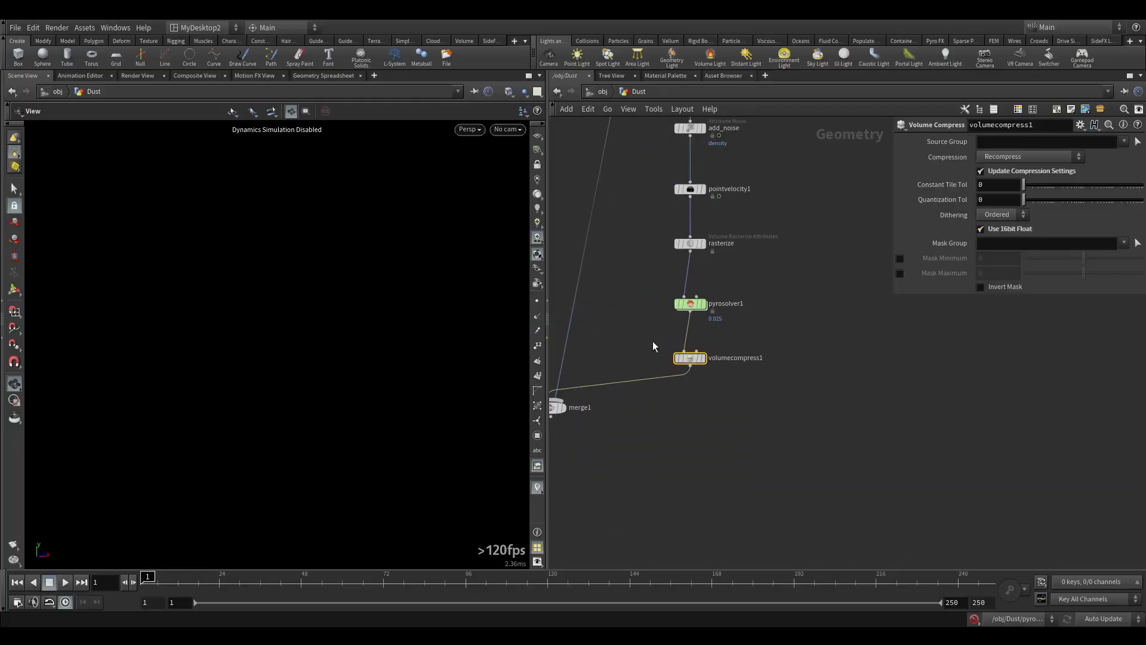
Add a File Cache node below volumecompress1 and connect the compressed volumes into it.
{"action": "middle_click_drag", "start_coordinate": [727, 422], "coordinate": [700, 387]}
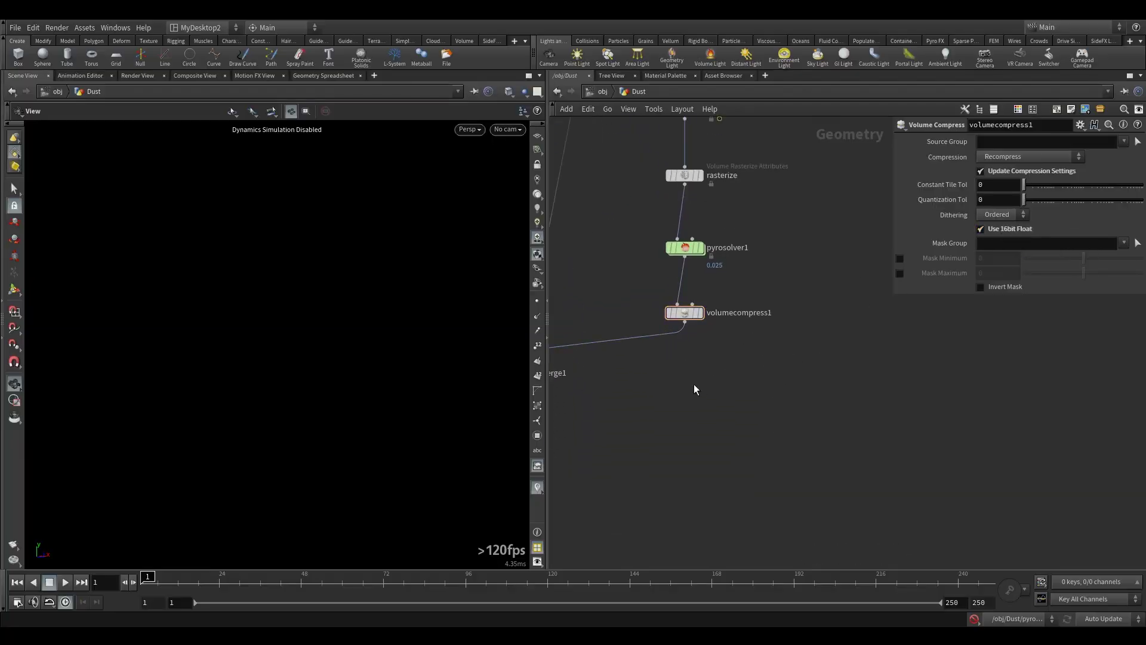
{"action": "key", "text": "Tab"}
{"action": "type", "text": "fil"}
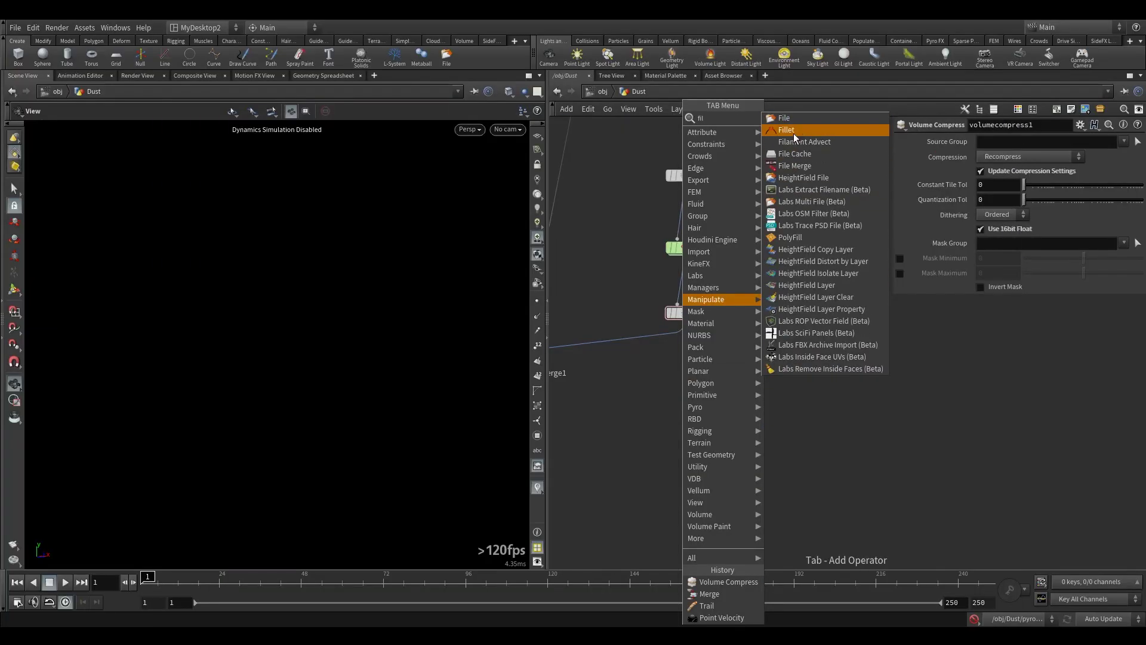
{"action": "left_click", "coordinate": [801, 156]}
{"action": "left_click", "coordinate": [684, 395]}
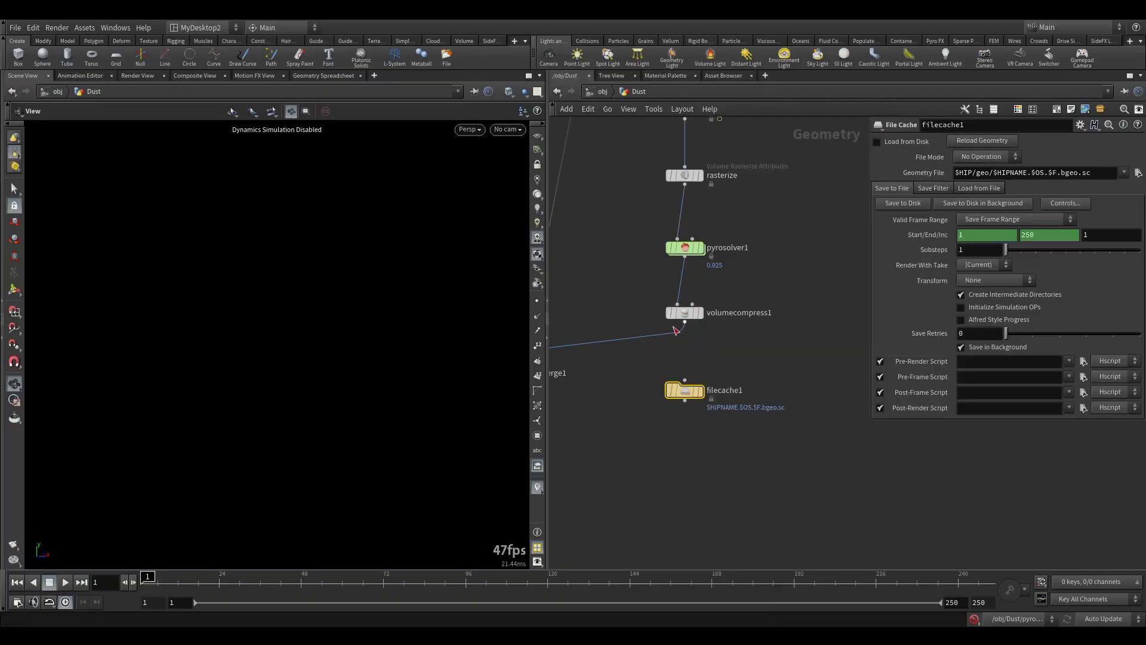
{"action": "middle_click_drag", "start_coordinate": [650, 429], "coordinate": [642, 390]}
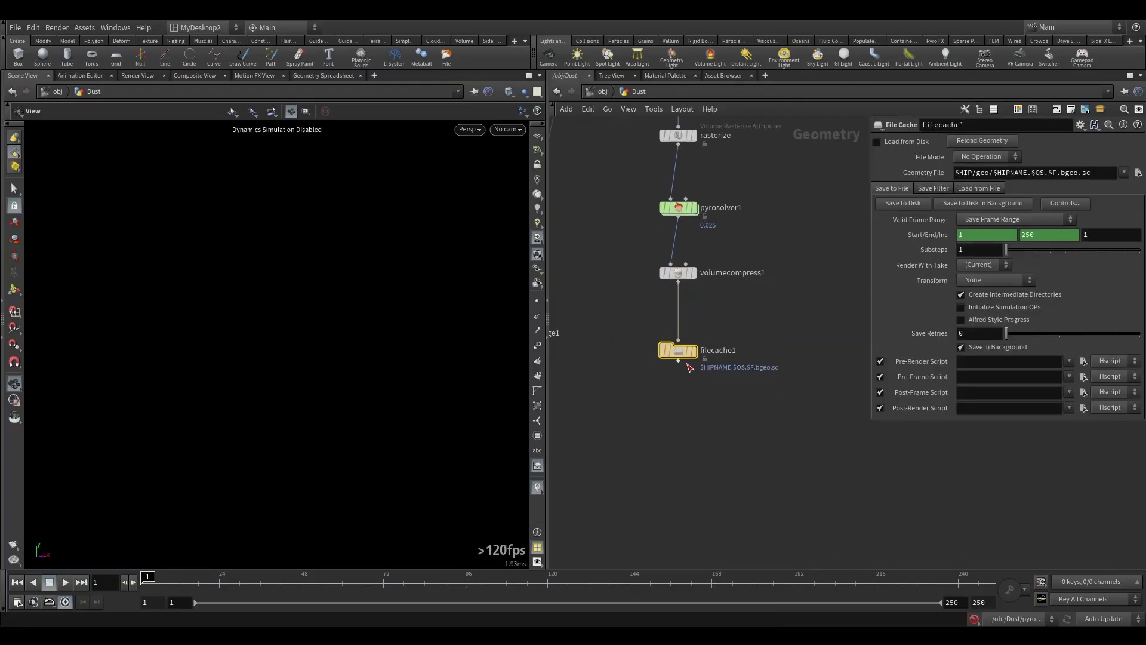
{"action": "left_click_drag", "start_coordinate": [682, 351], "coordinate": [682, 342]}
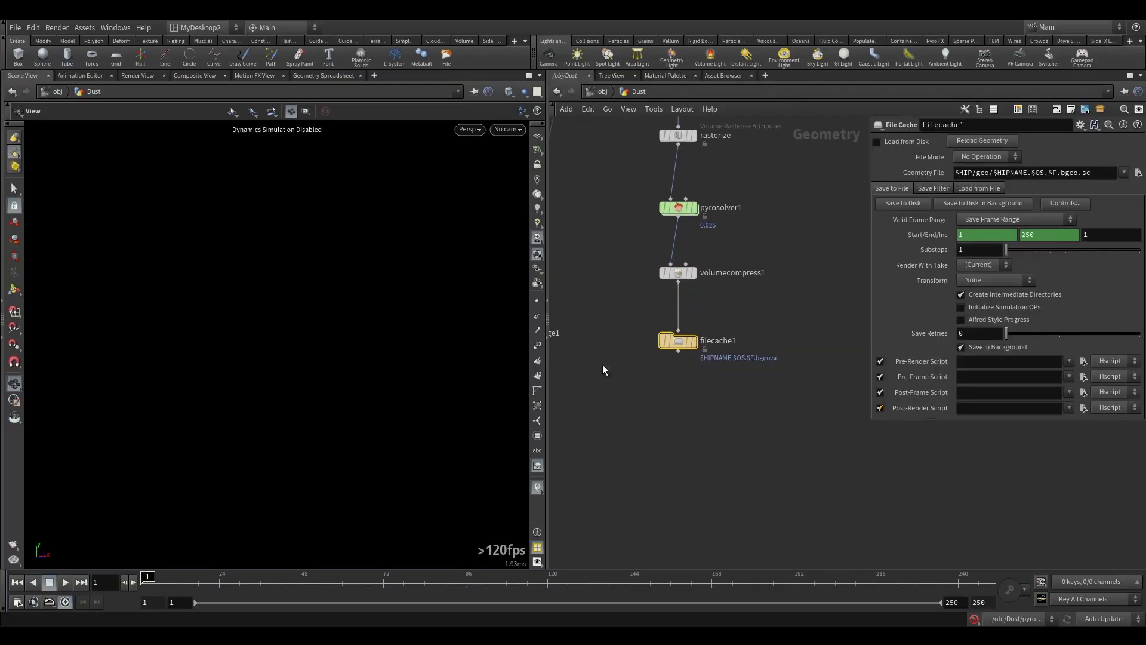
{"action": "middle_click_drag", "start_coordinate": [841, 242], "coordinate": [814, 316]}
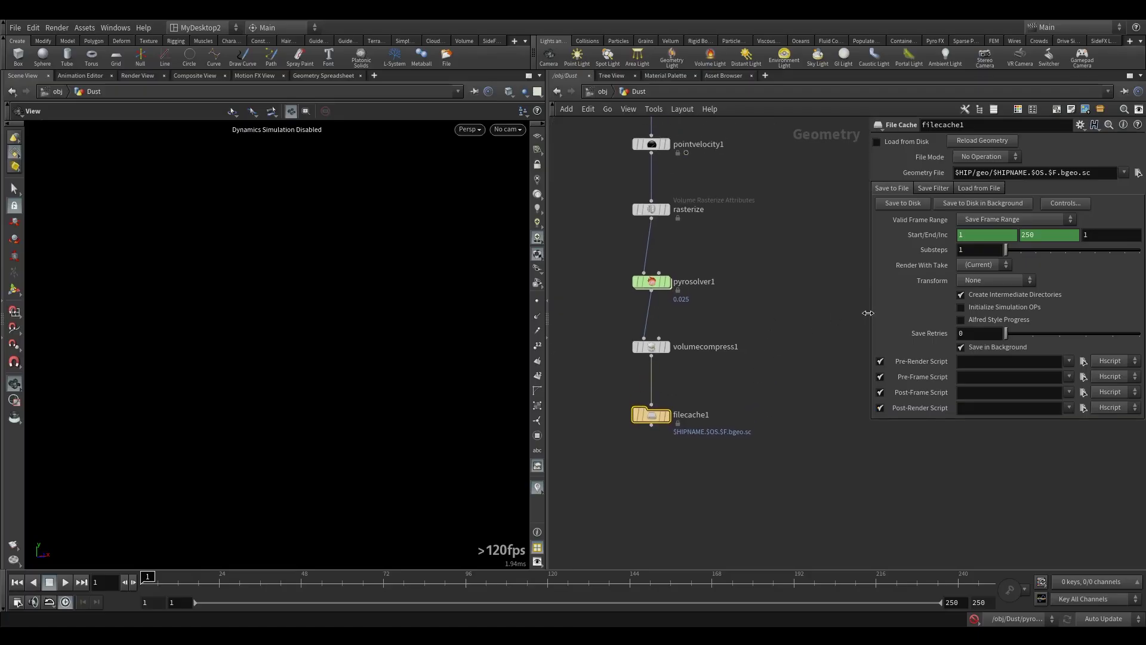
{"action": "left_click_drag", "start_coordinate": [602, 273], "coordinate": [710, 330]}
{"action": "left_click_drag", "start_coordinate": [588, 390], "coordinate": [699, 445]}
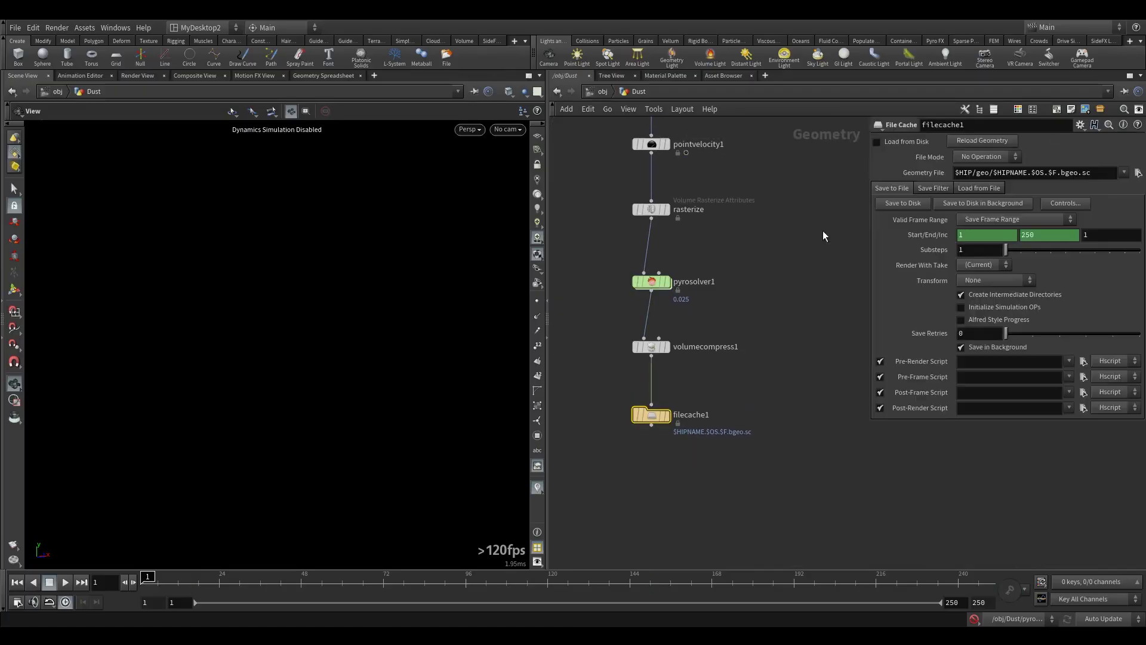
Remove the expression from the File Cache's start frame and set it to 40.
{"action": "right_click", "coordinate": [979, 235]}
{"action": "left_click", "coordinate": [1014, 379]}
{"action": "double_click", "coordinate": [979, 235]}
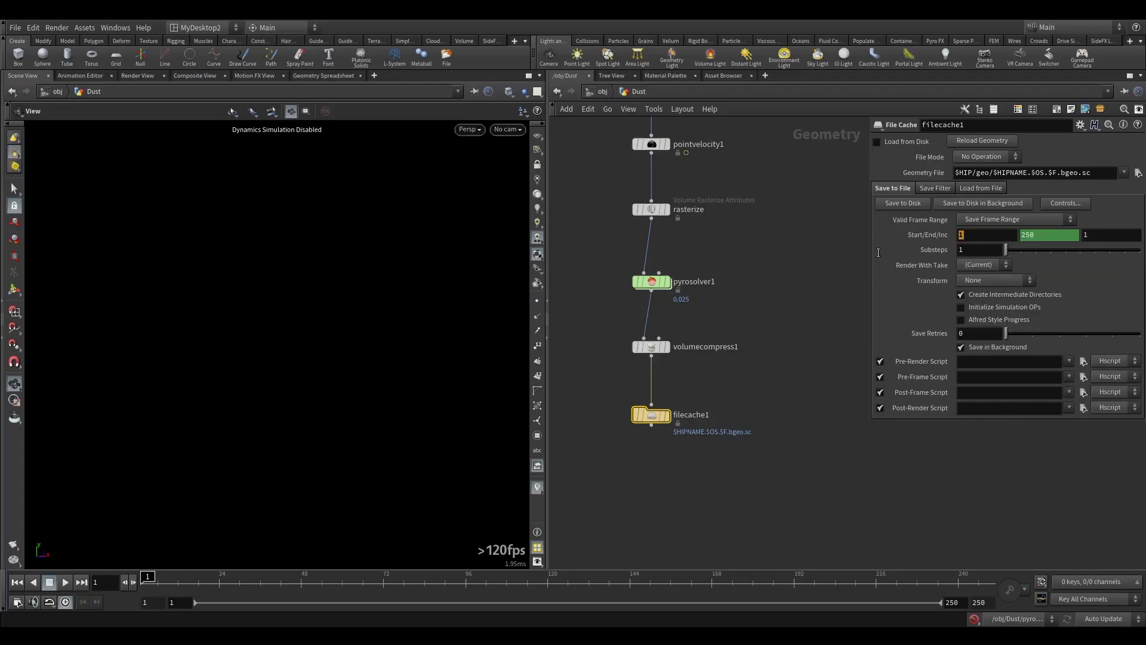
{"action": "type", "text": "40"}
{"action": "key", "text": "Return"}
{"action": "middle_click_drag", "start_coordinate": [767, 356], "coordinate": [755, 366]}
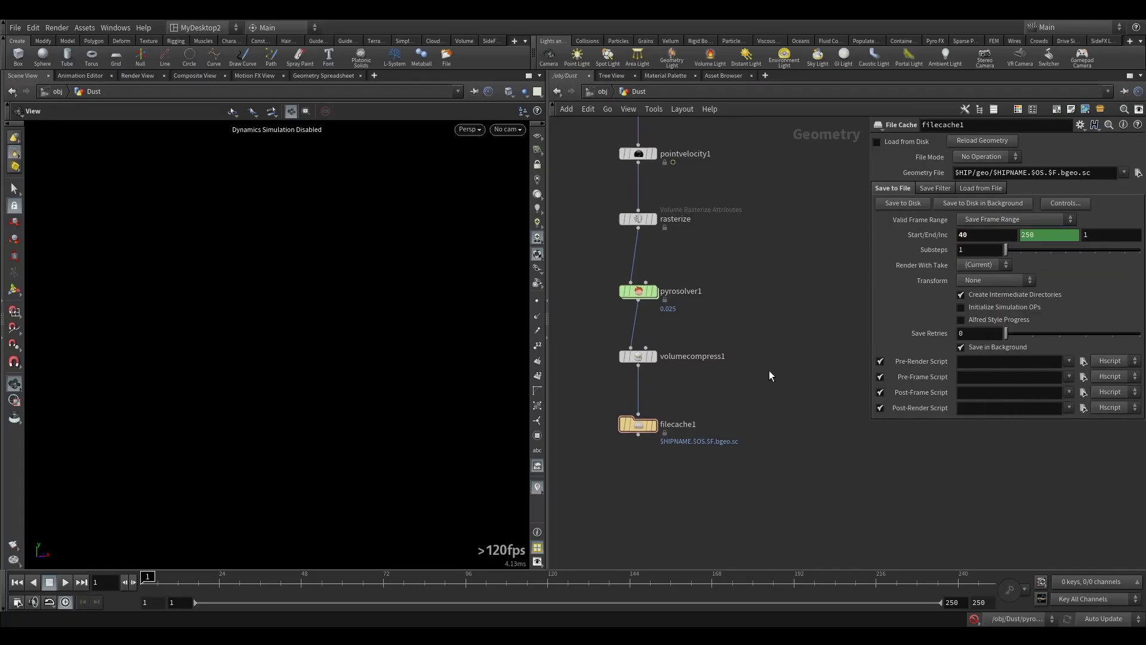
Set the File Cache's Geometry File path to $HIP/geo/dust/heavyDust/heavyDust.$F3.bgeo.
{"action": "left_click_drag", "start_coordinate": [868, 286], "coordinate": [763, 287]}
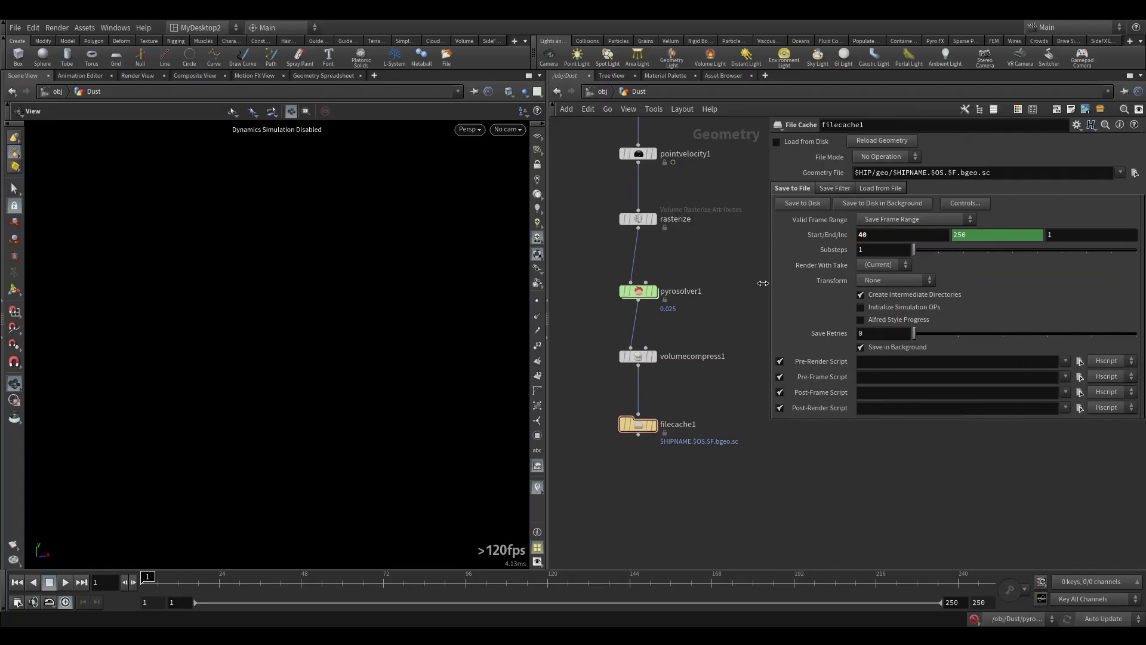
{"action": "middle_click_drag", "start_coordinate": [747, 273], "coordinate": [742, 313]}
{"action": "left_click_drag", "start_coordinate": [1005, 177], "coordinate": [888, 188]}
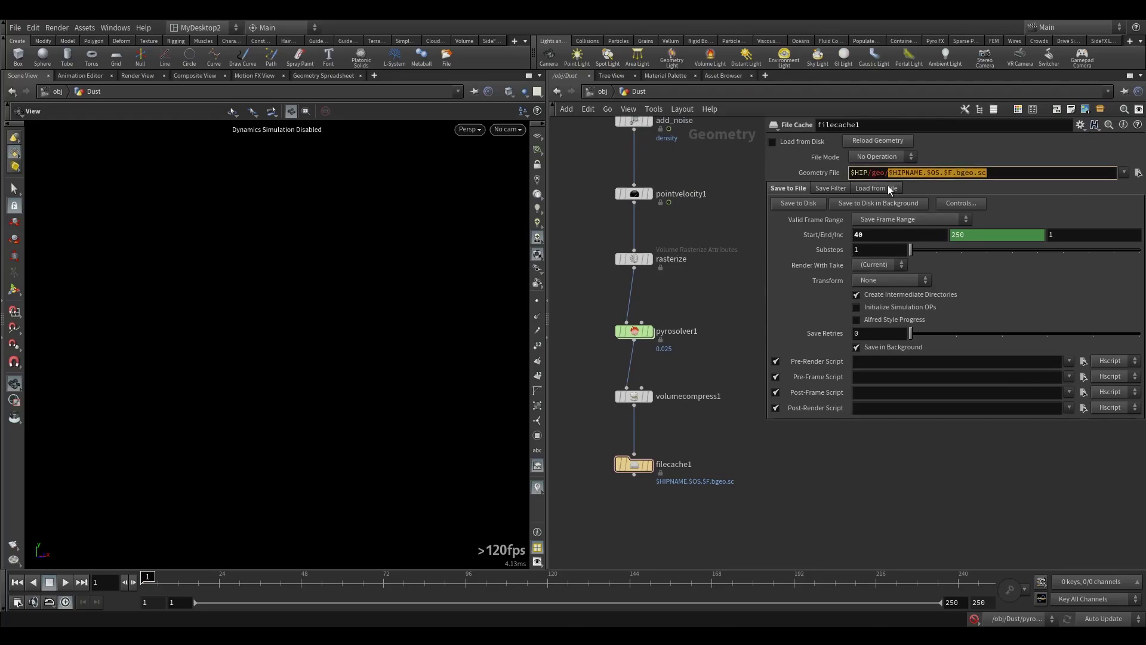
{"action": "type", "text": "dust/"}
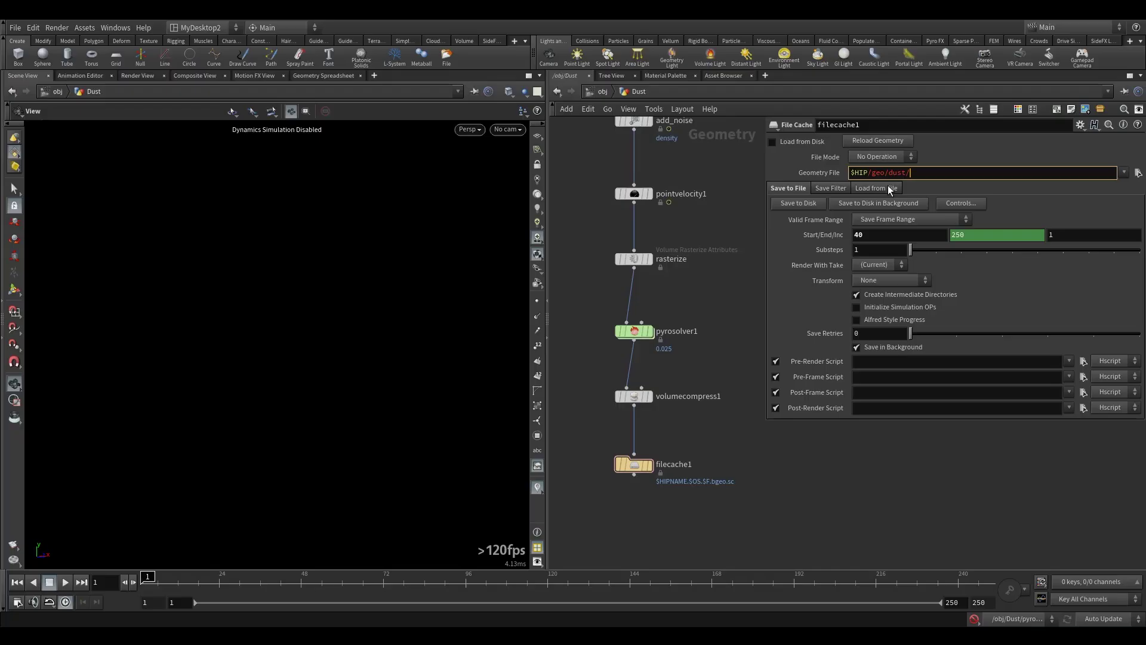
{"action": "type", "text": "He"}
{"action": "type", "text": "a"}
{"action": "type", "text": "vy"}
{"action": "type", "text": "Dust"}
{"action": "type", "text": "h"}
{"action": "type", "text": "/"}
{"action": "type", "text": "hea"}
{"action": "type", "text": "v"}
{"action": "type", "text": "y"}
{"action": "type", "text": "Dust"}
{"action": "type", "text": ".$F"}
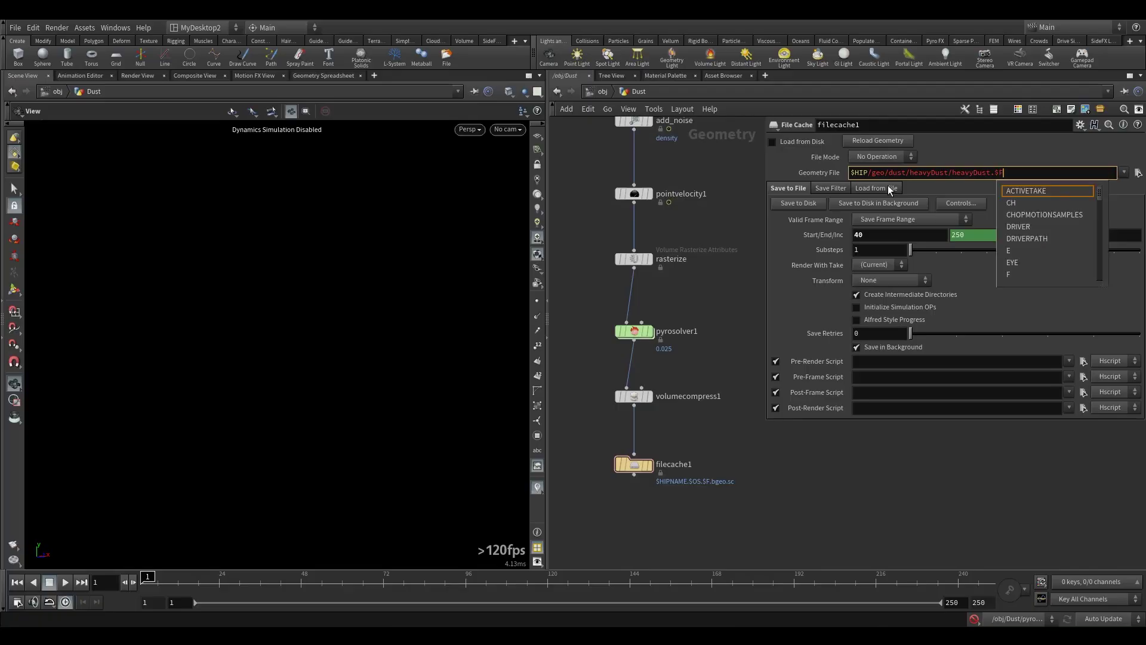
{"action": "type", "text": "3.bgeo"}
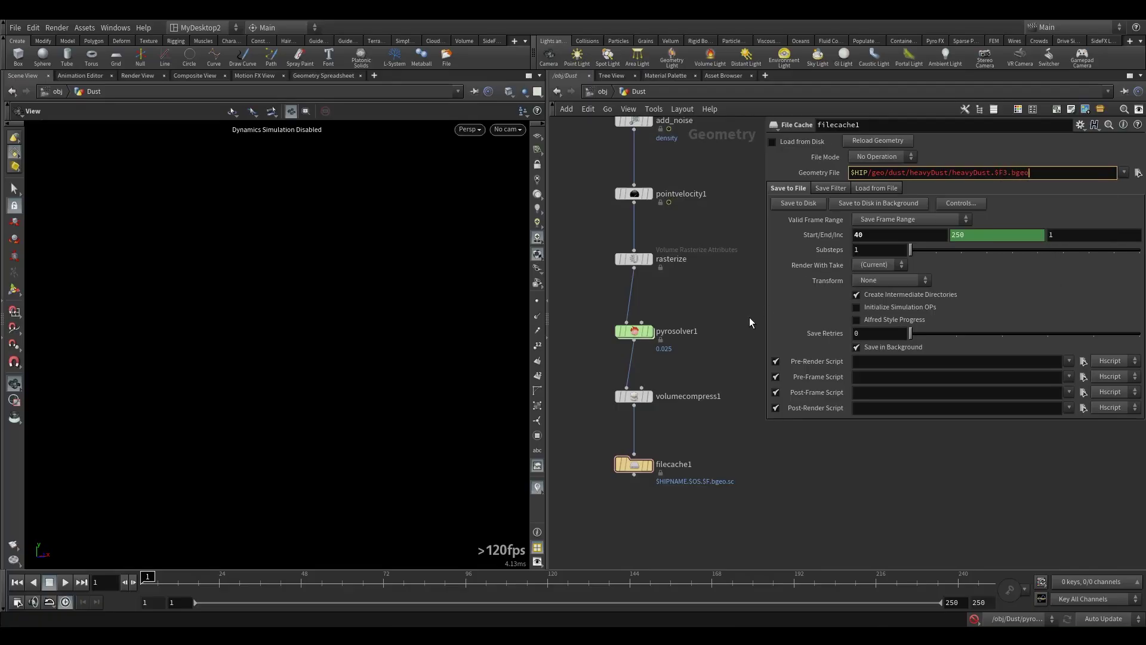
{"action": "key", "text": "Return"}
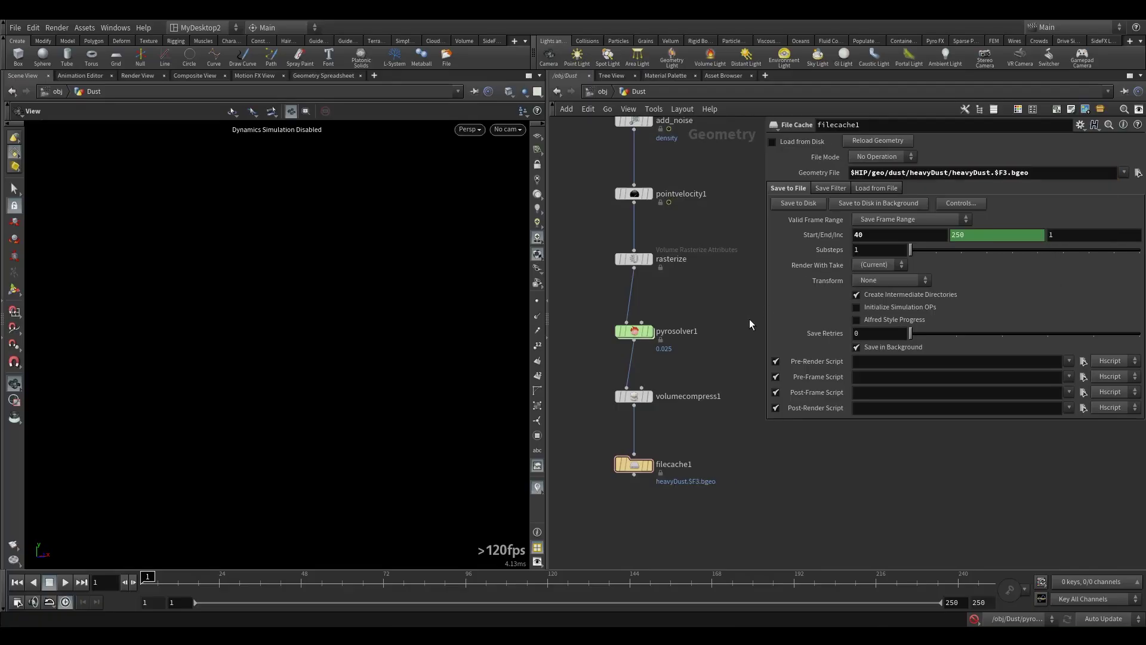
{"action": "left_click", "coordinate": [841, 188]}
{"action": "left_click", "coordinate": [787, 189]}
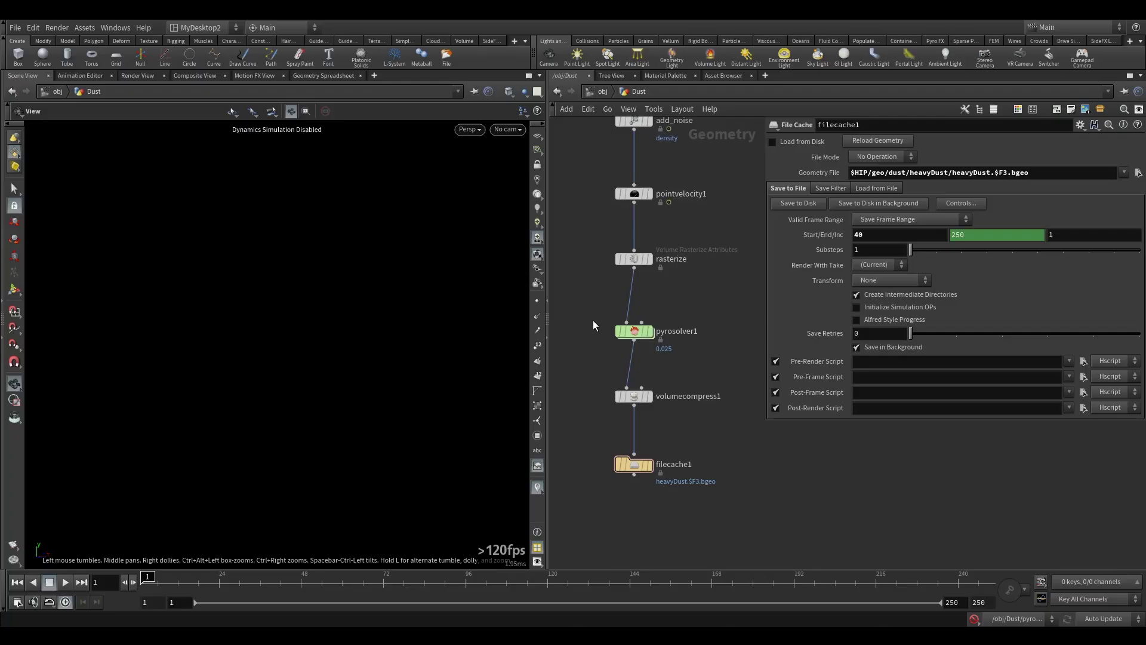
Display pyrosolver1 with simulation enabled, and turn off Limit Resolution and choose the HDR mode for the viewport's 3D textures.
{"action": "left_click", "coordinate": [633, 331]}
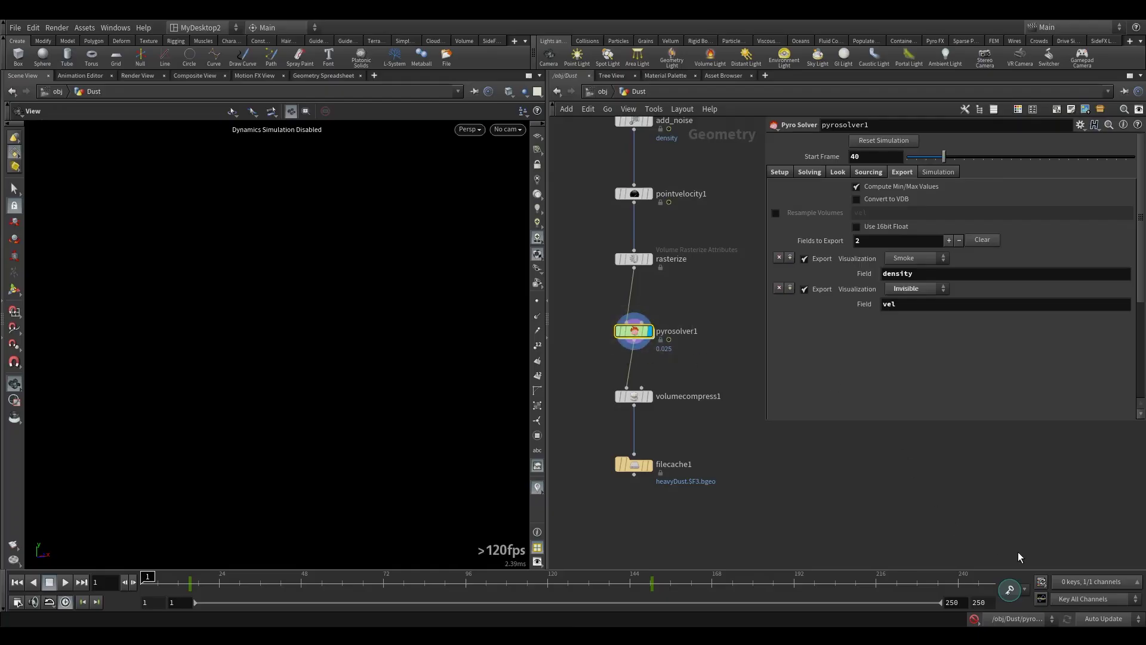
{"action": "left_click", "coordinate": [975, 619]}
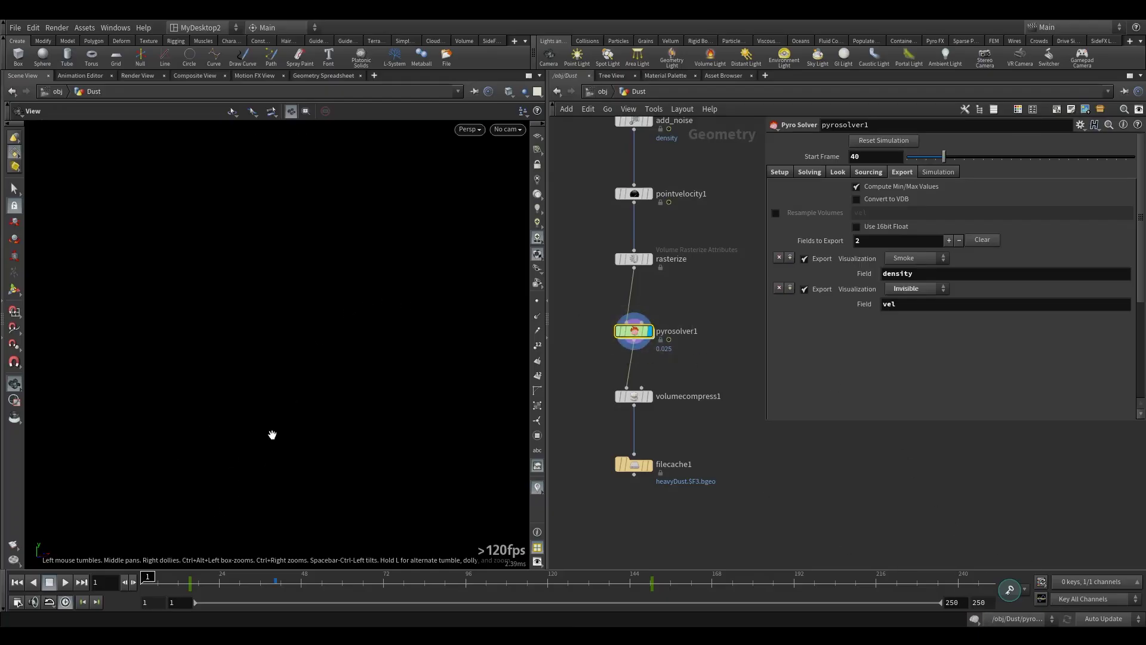
{"action": "key", "text": "d"}
{"action": "left_click", "coordinate": [589, 296]}
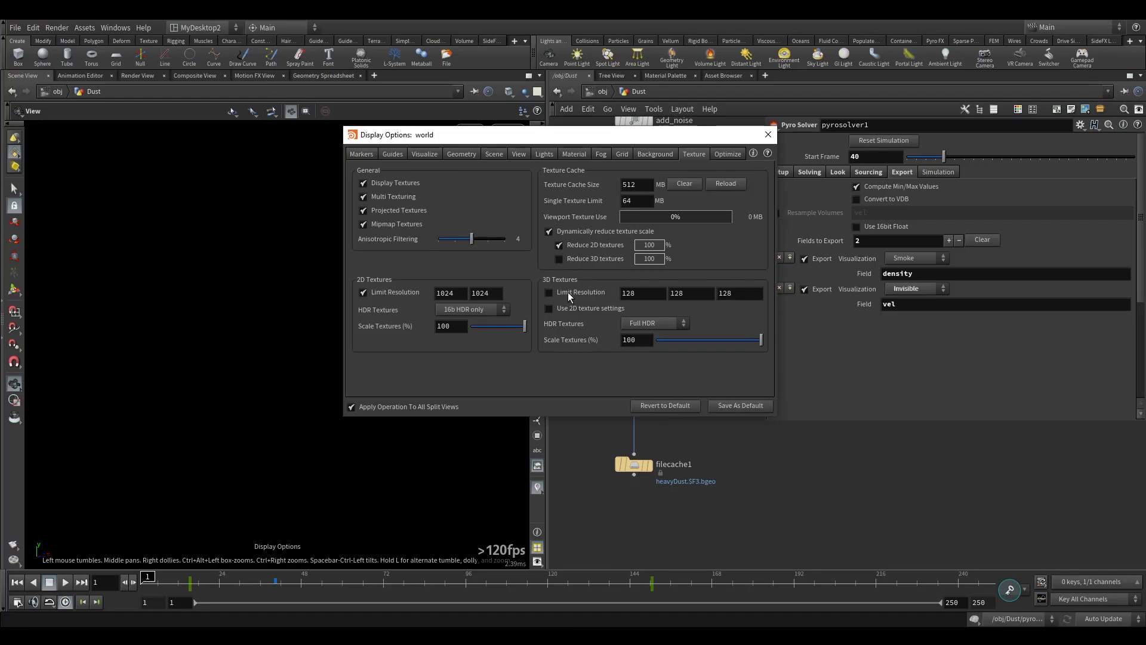
{"action": "left_click", "coordinate": [651, 324]}
{"action": "left_click", "coordinate": [652, 342]}
{"action": "left_click", "coordinate": [760, 138]}
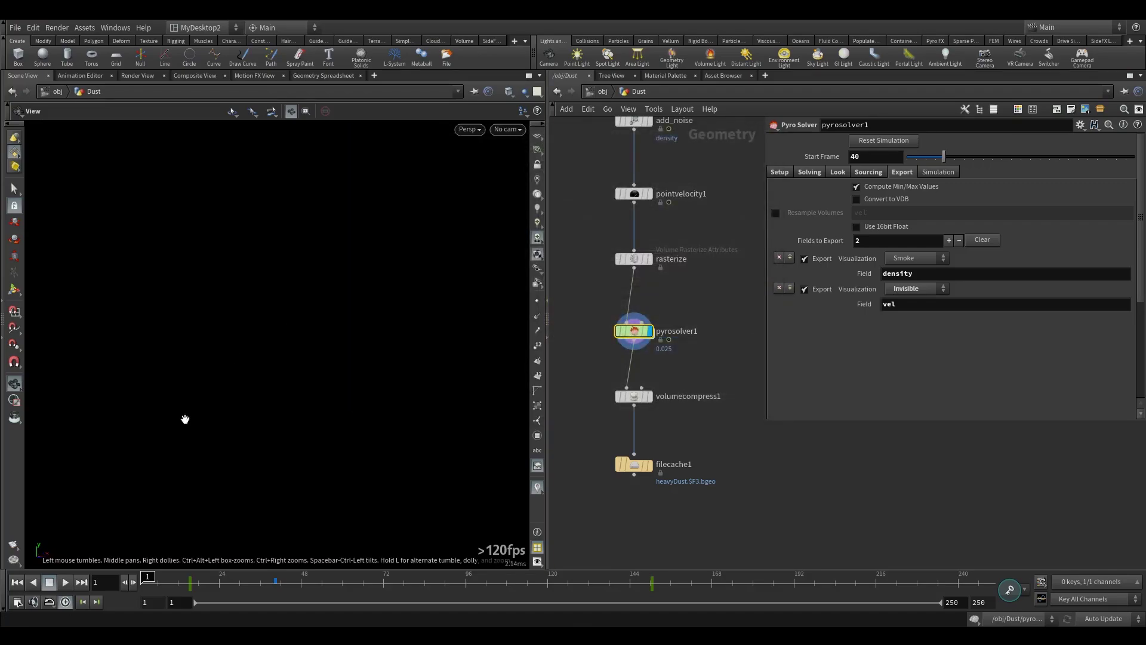
Play the dust simulation to about frame 70 to examine the smoke, and rewind to frame 1.
{"action": "left_click", "coordinate": [66, 582]}
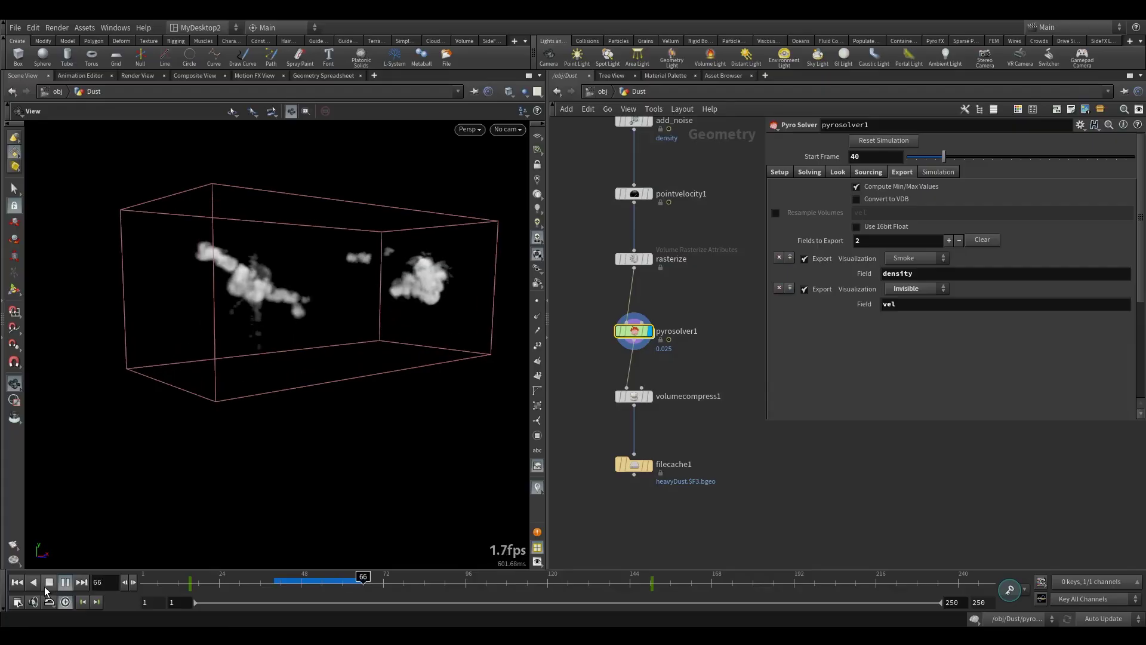
{"action": "left_click", "coordinate": [48, 587]}
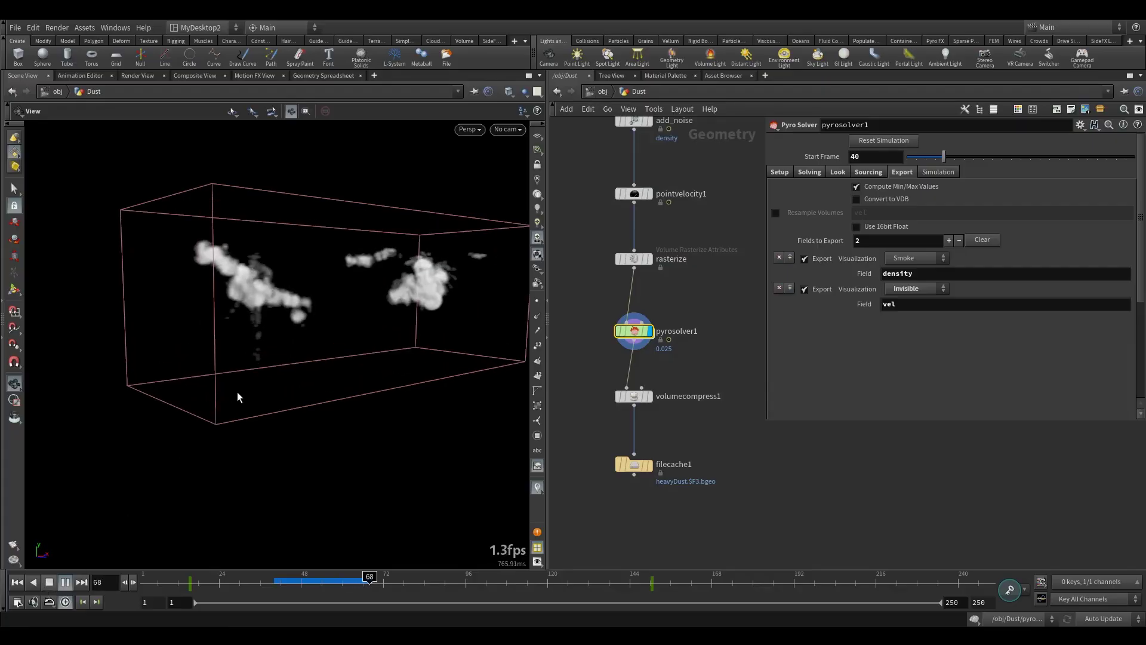
{"action": "left_click_drag", "start_coordinate": [244, 395], "coordinate": [231, 401]}
{"action": "left_click_drag", "start_coordinate": [262, 580], "coordinate": [143, 580]}
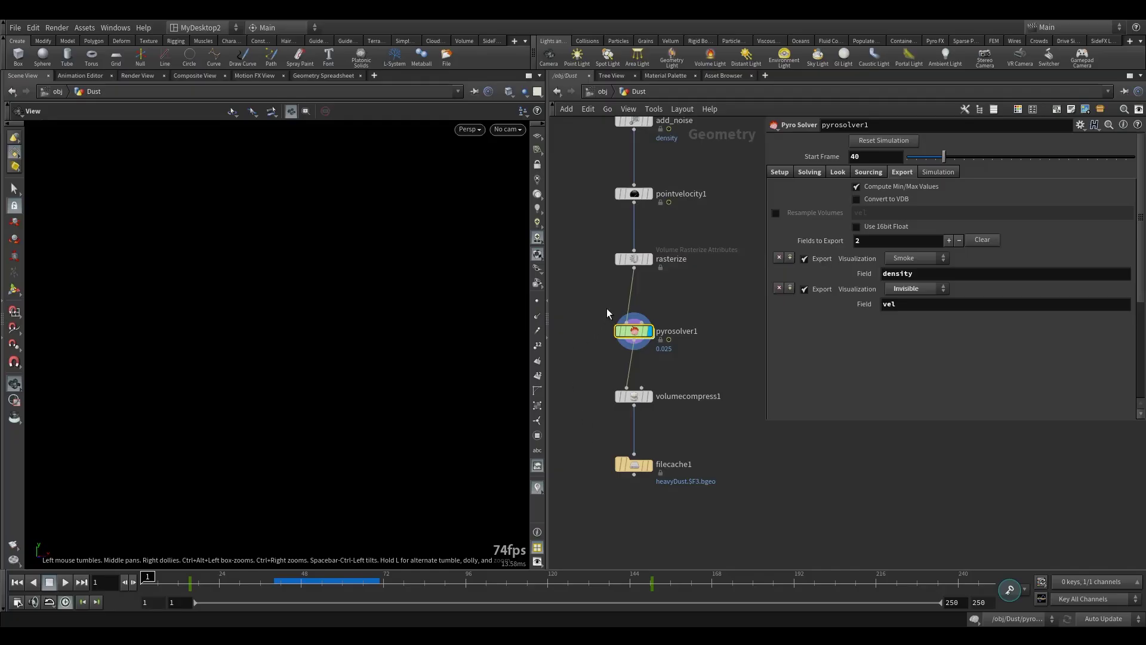
{"action": "left_click_drag", "start_coordinate": [598, 421], "coordinate": [683, 497]}
{"action": "left_click_drag", "start_coordinate": [568, 314], "coordinate": [652, 358]}
{"action": "left_click_drag", "start_coordinate": [600, 425], "coordinate": [713, 511]}
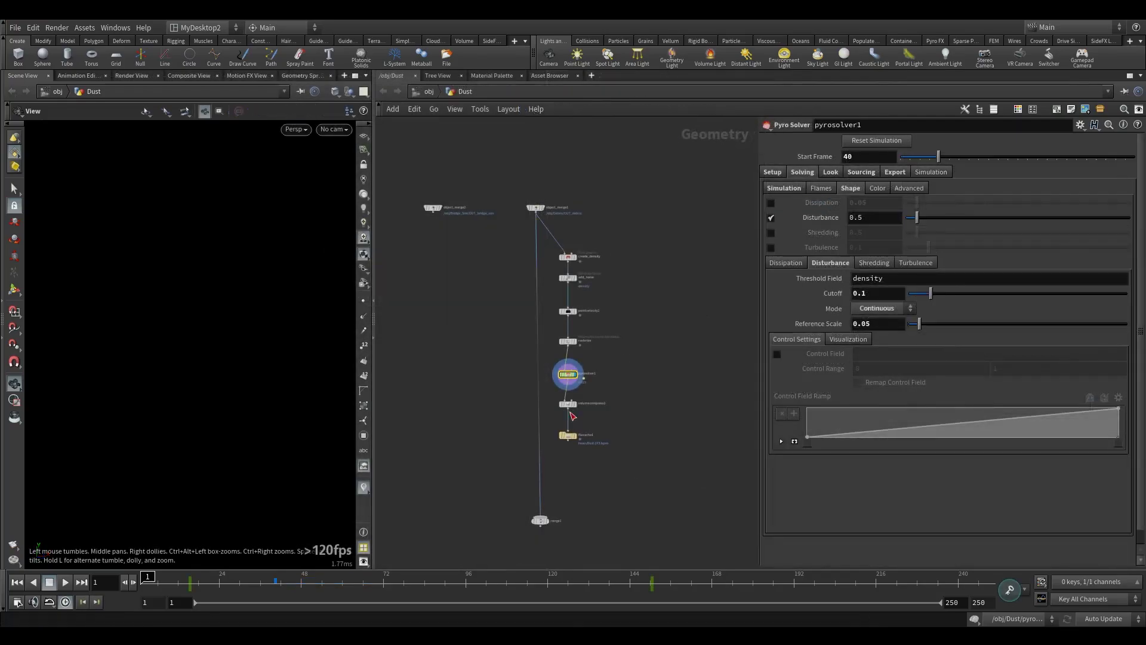
Display and select object_merge2, which holds the bridge simulation, and inspect the bridge in the viewport.
{"action": "mouse_move", "coordinate": [639, 358]}
{"action": "middle_mouse_down"}
{"action": "mouse_move", "coordinate": [603, 317]}
{"action": "mouse_move", "coordinate": [633, 338]}
{"action": "middle_mouse_up"}
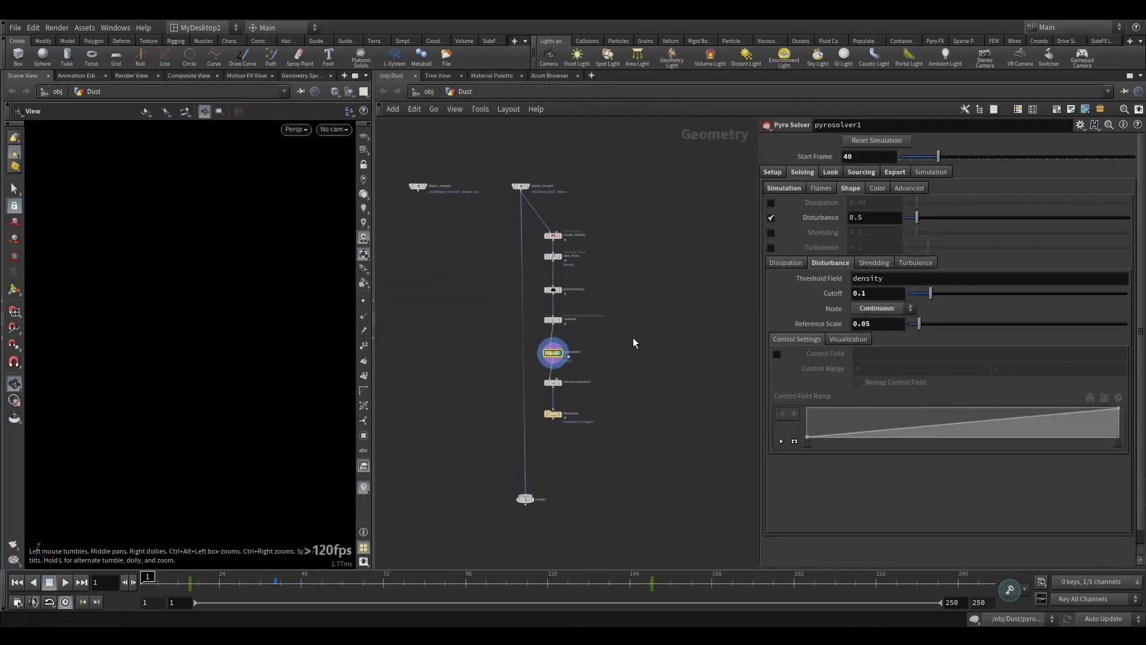
{"action": "mouse_move", "coordinate": [425, 184]}
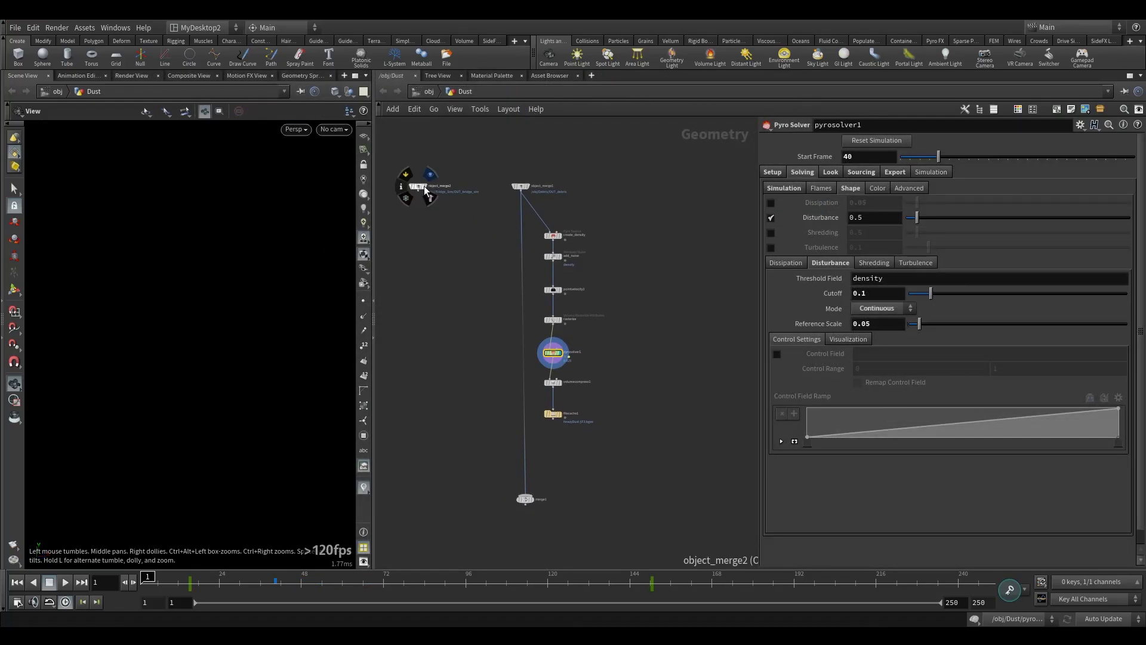
{"action": "left_click", "coordinate": [447, 162]}
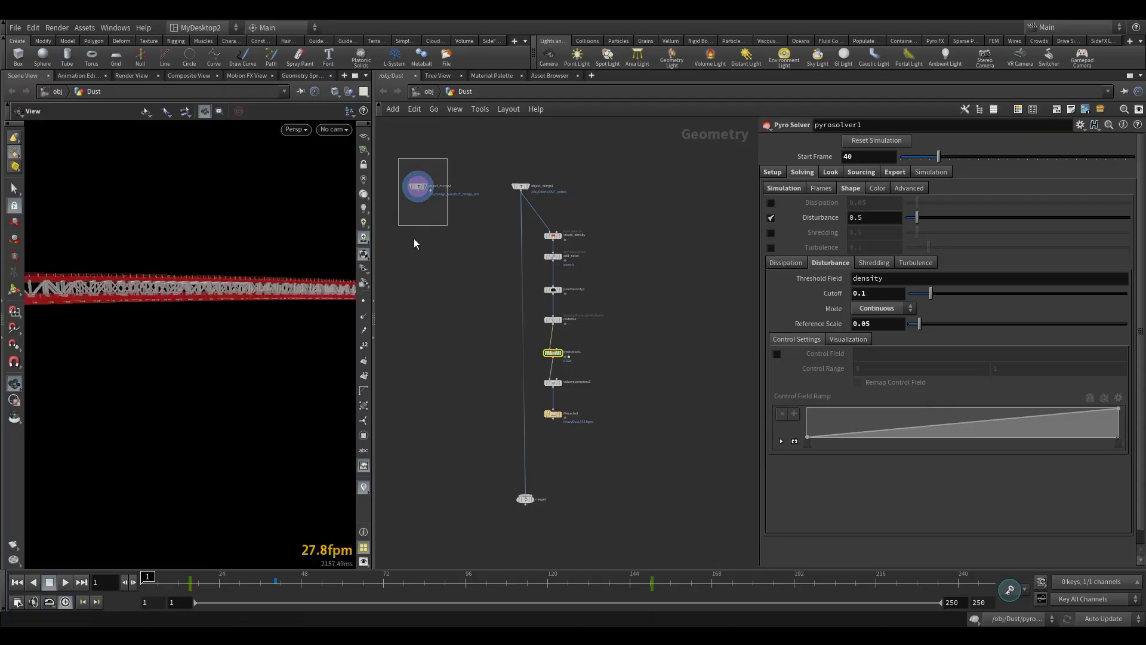
{"action": "left_click_drag", "start_coordinate": [203, 286], "coordinate": [217, 312]}
Add a Time Shift node below object_merge2, connect it, and make it the displayed node.
{"action": "middle_click_drag", "start_coordinate": [388, 250], "coordinate": [477, 298]}
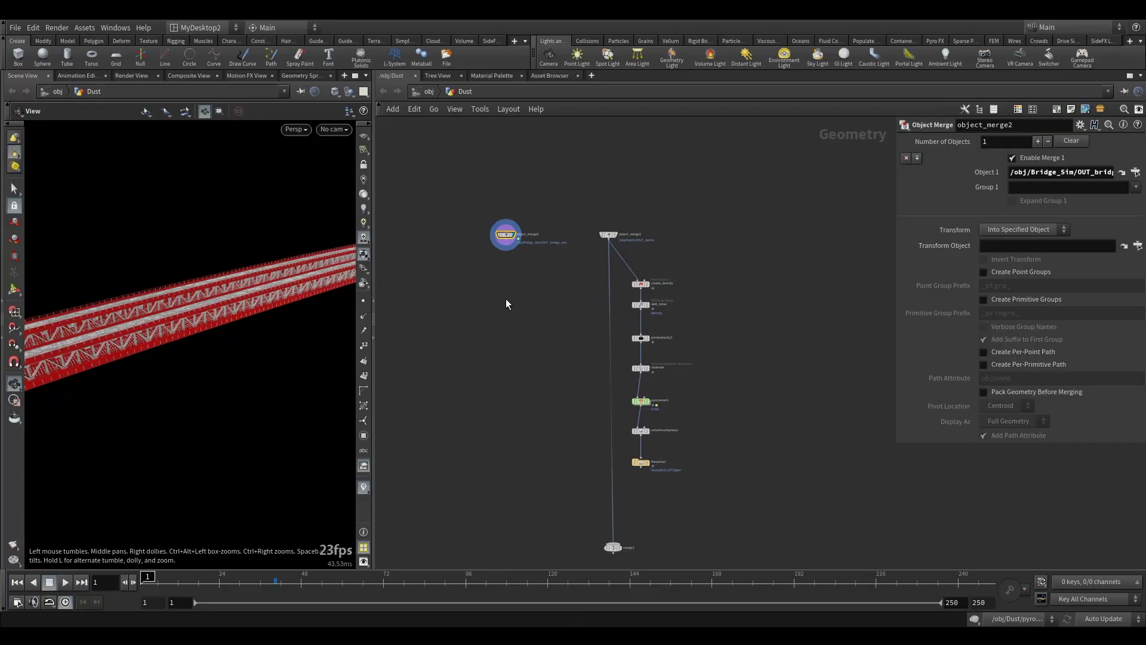
{"action": "key", "text": "Tab"}
{"action": "type", "text": "tim"}
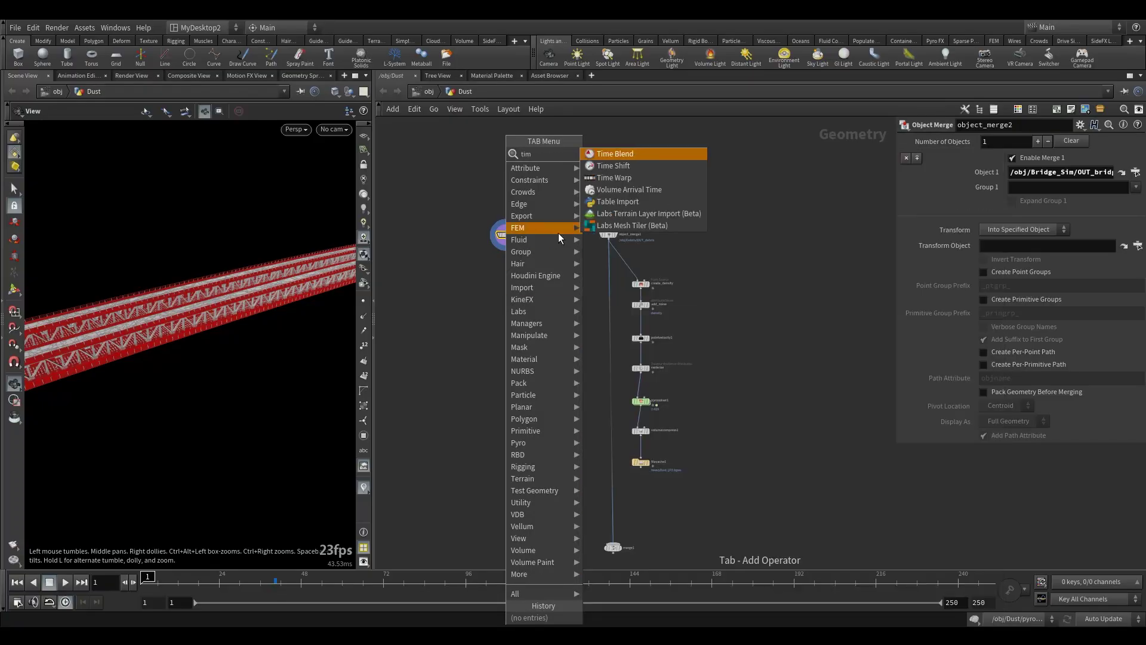
{"action": "left_click", "coordinate": [615, 165]}
{"action": "left_click", "coordinate": [504, 275]}
{"action": "scroll", "coordinate": [506, 242], "scroll_direction": "up", "scroll_amount": 3}
{"action": "left_click_drag", "start_coordinate": [507, 241], "coordinate": [503, 310]}
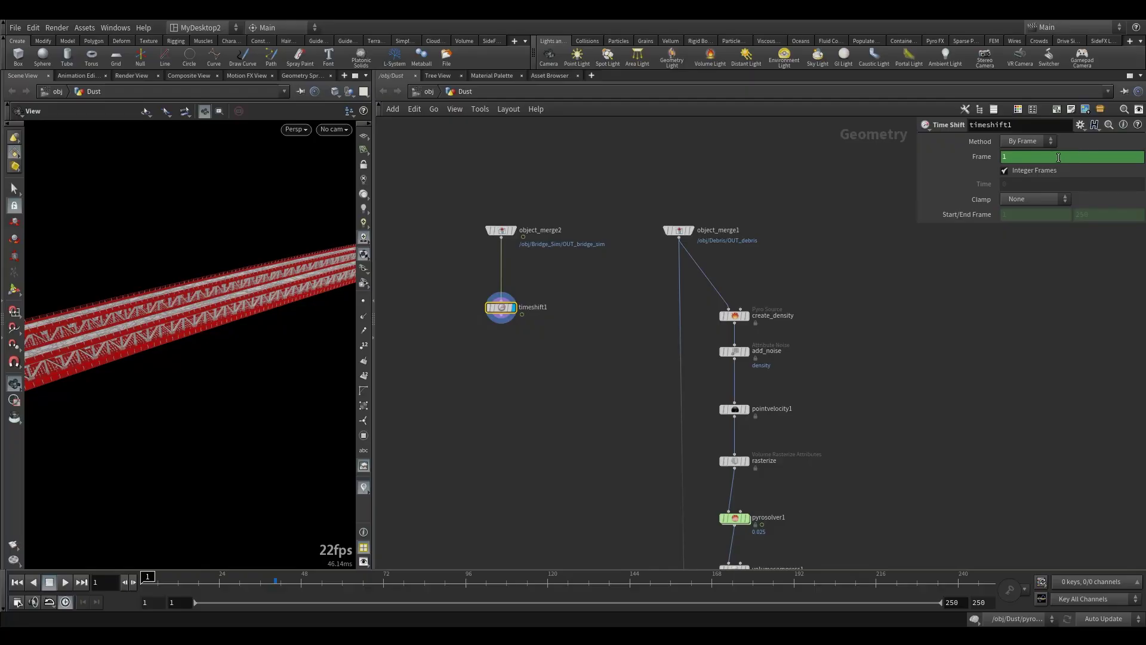
Delete the channels on the Time Shift's Frame parameter to freeze the bridge at frame 1.
{"action": "right_click", "coordinate": [1060, 157]}
{"action": "left_click", "coordinate": [1031, 304]}
{"action": "right_click", "coordinate": [1033, 159]}
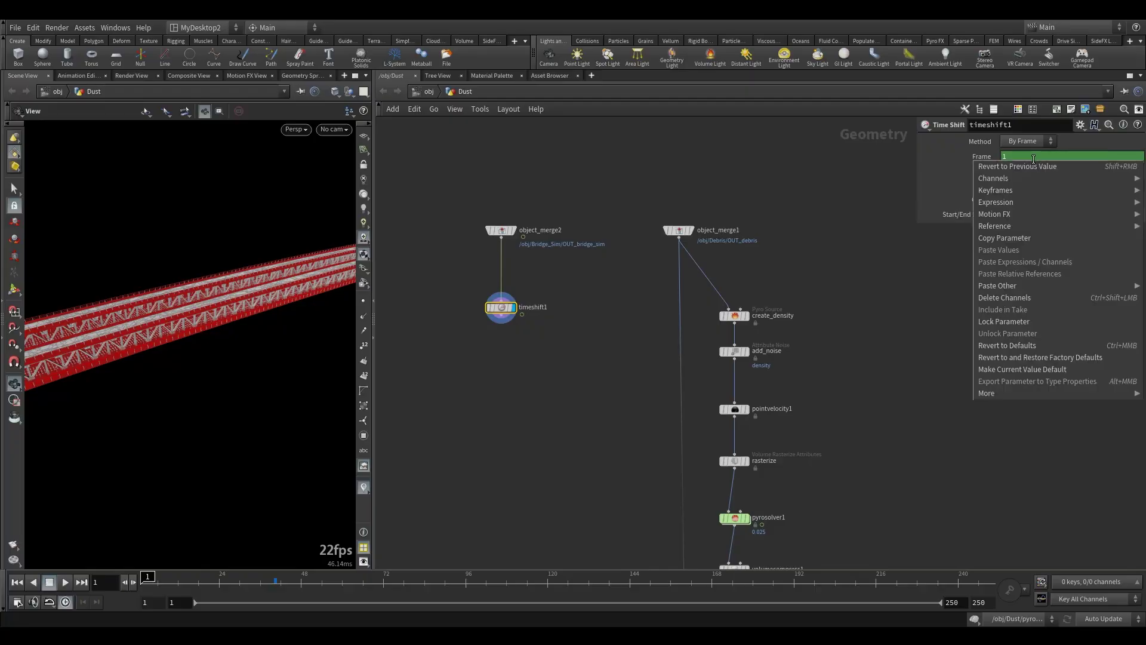
{"action": "left_click", "coordinate": [1031, 293]}
{"action": "left_click_drag", "start_coordinate": [160, 308], "coordinate": [164, 365]}
Add a Pyro Configure Billowy Smoke setup and place its node chain beside the bridge's object_merge2 branch.
{"action": "middle_click_drag", "start_coordinate": [619, 356], "coordinate": [587, 266]}
{"action": "scroll", "coordinate": [594, 261], "scroll_direction": "down", "scroll_amount": 4}
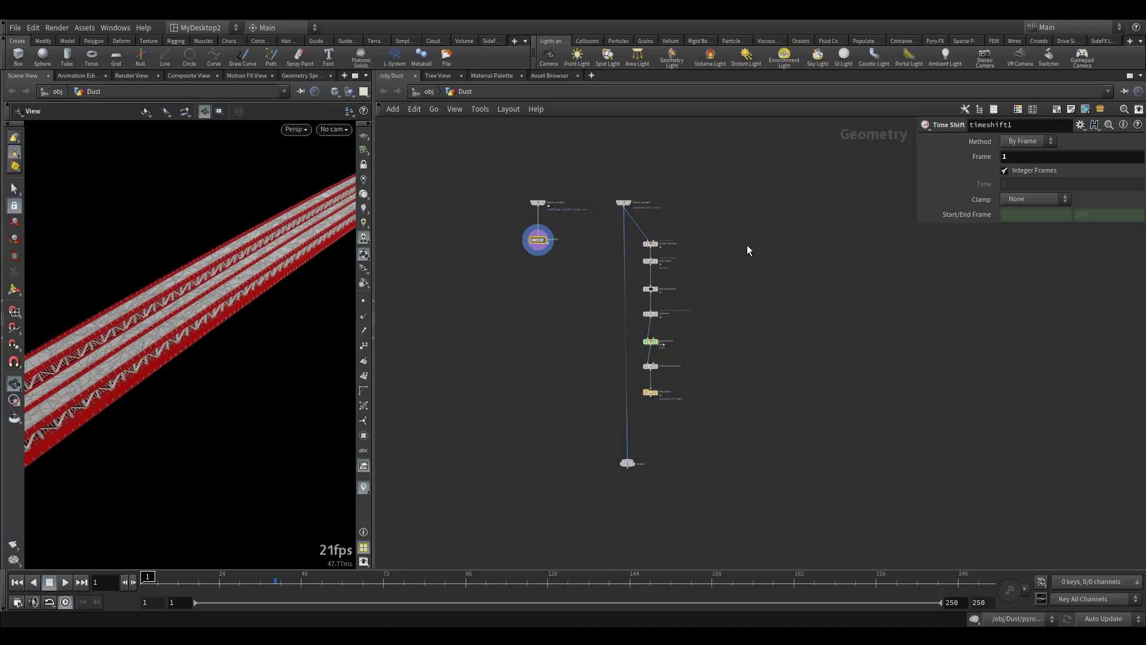
{"action": "key", "text": "Tab"}
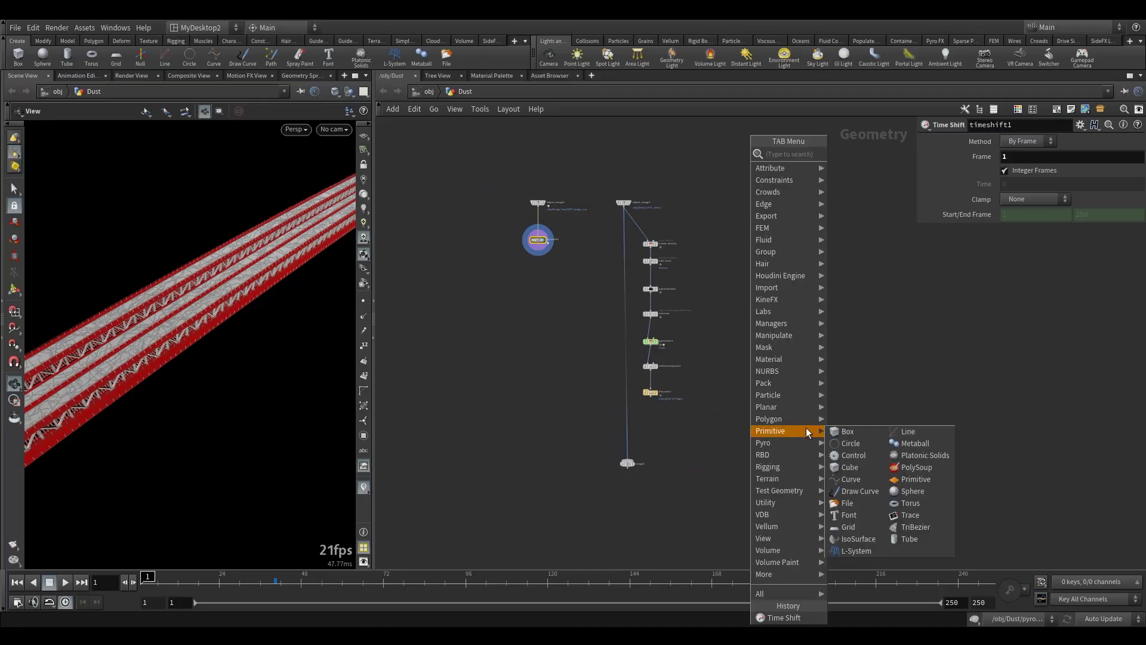
{"action": "mouse_move", "coordinate": [796, 443]}
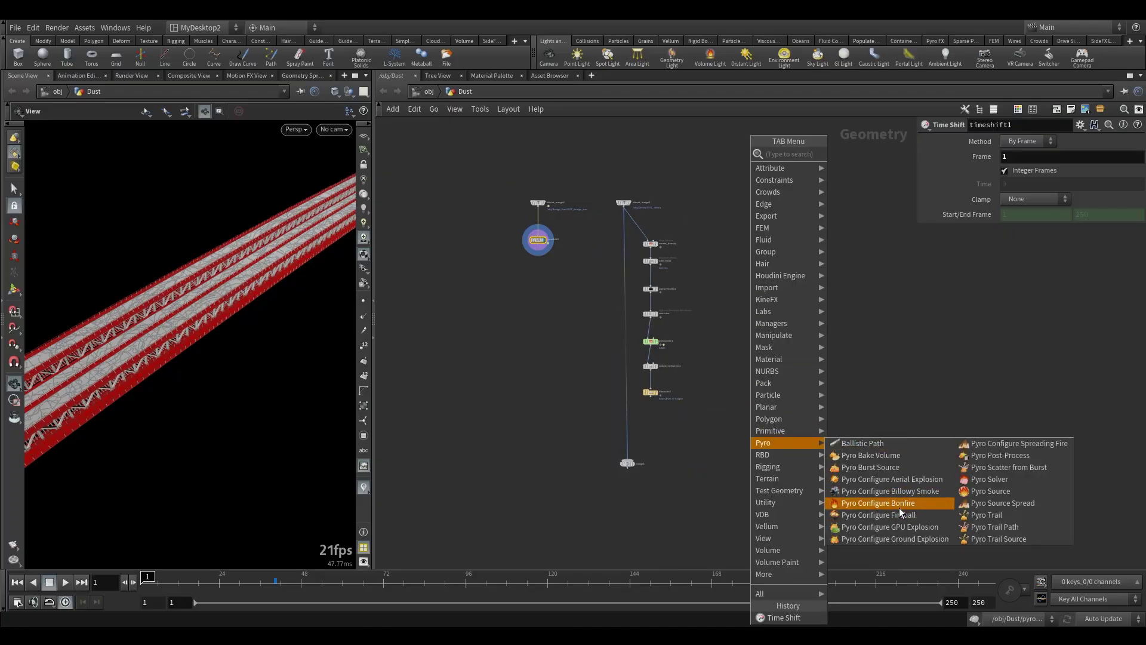
{"action": "left_click", "coordinate": [914, 492]}
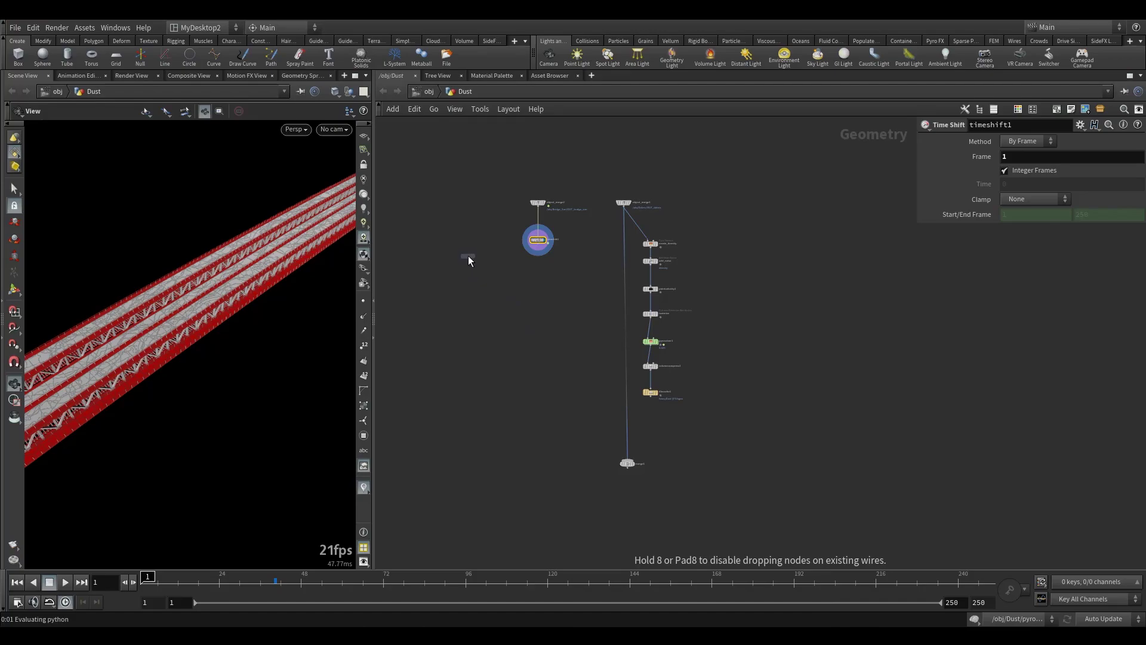
{"action": "left_click", "coordinate": [468, 253]}
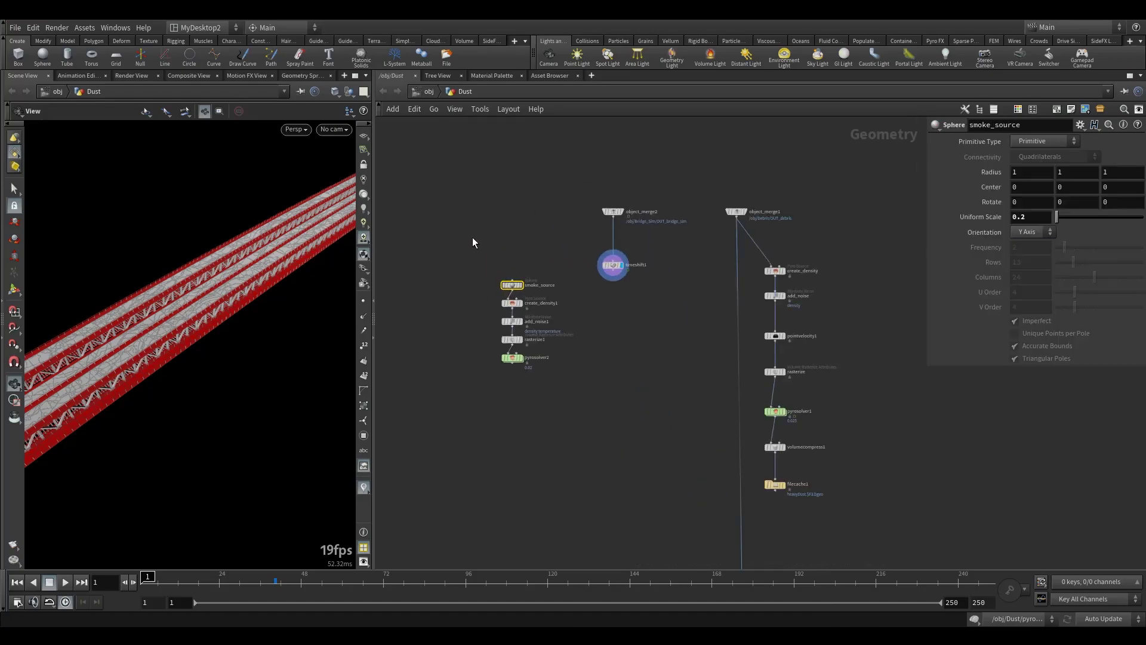
{"action": "left_click_drag", "start_coordinate": [510, 311], "coordinate": [496, 238]}
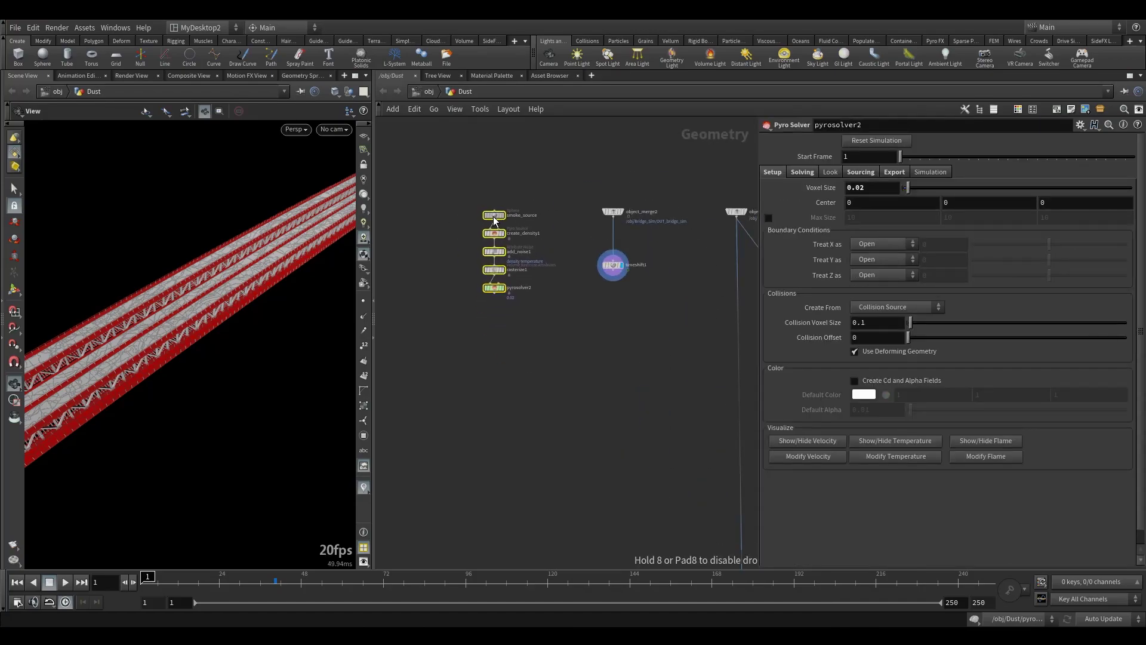
Display the billowy smoke's pyrosolver2 and show timeshift1 as a template, framing the smoke against the bridge.
{"action": "left_click", "coordinate": [736, 212]}
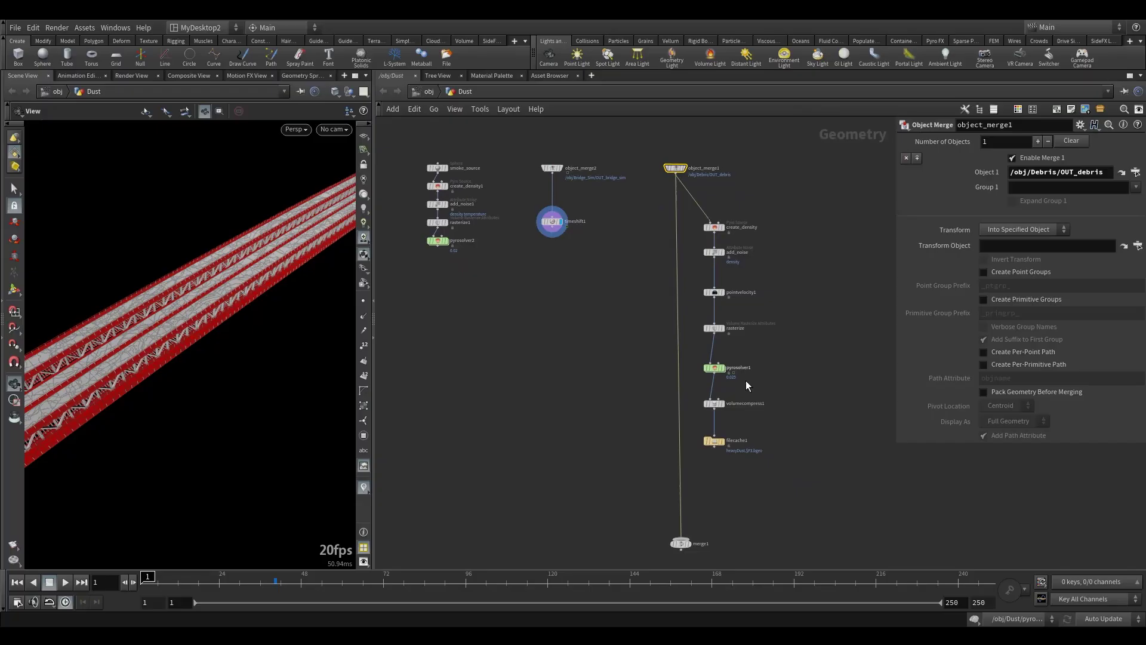
{"action": "middle_click_drag", "start_coordinate": [519, 293], "coordinate": [563, 388]}
{"action": "left_click_drag", "start_coordinate": [436, 230], "coordinate": [500, 343]}
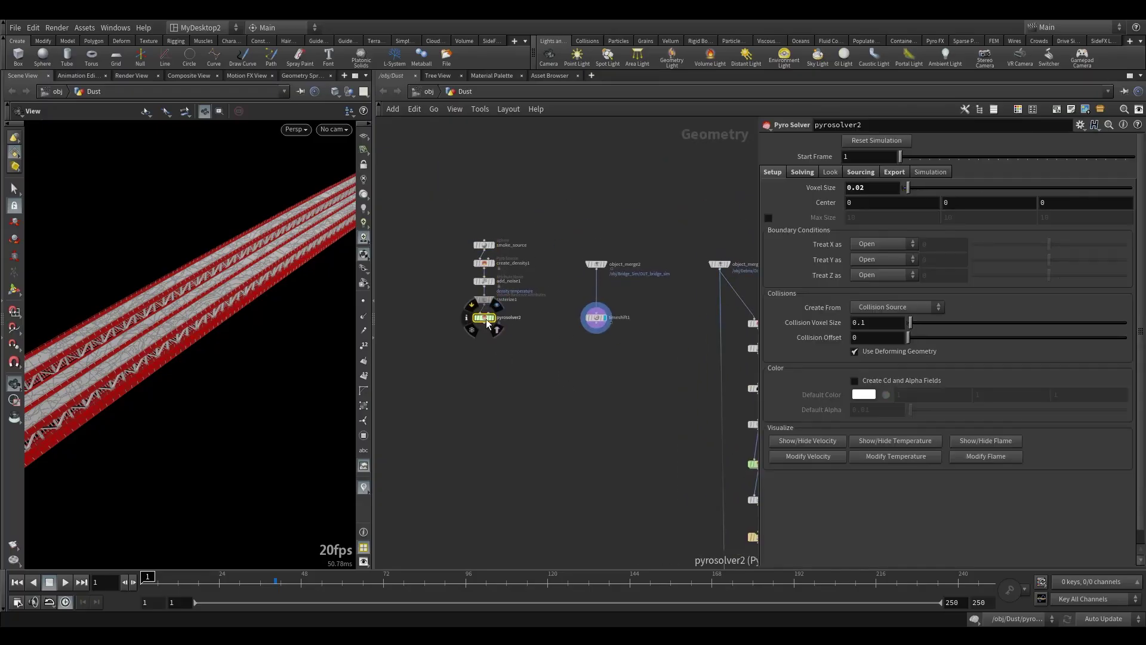
{"action": "left_click", "coordinate": [496, 316]}
{"action": "left_click_drag", "start_coordinate": [445, 303], "coordinate": [524, 358]}
{"action": "mouse_move", "coordinate": [166, 312]}
{"action": "left_mouse_down"}
{"action": "mouse_move", "coordinate": [158, 290]}
{"action": "mouse_move", "coordinate": [169, 300]}
{"action": "left_mouse_up"}
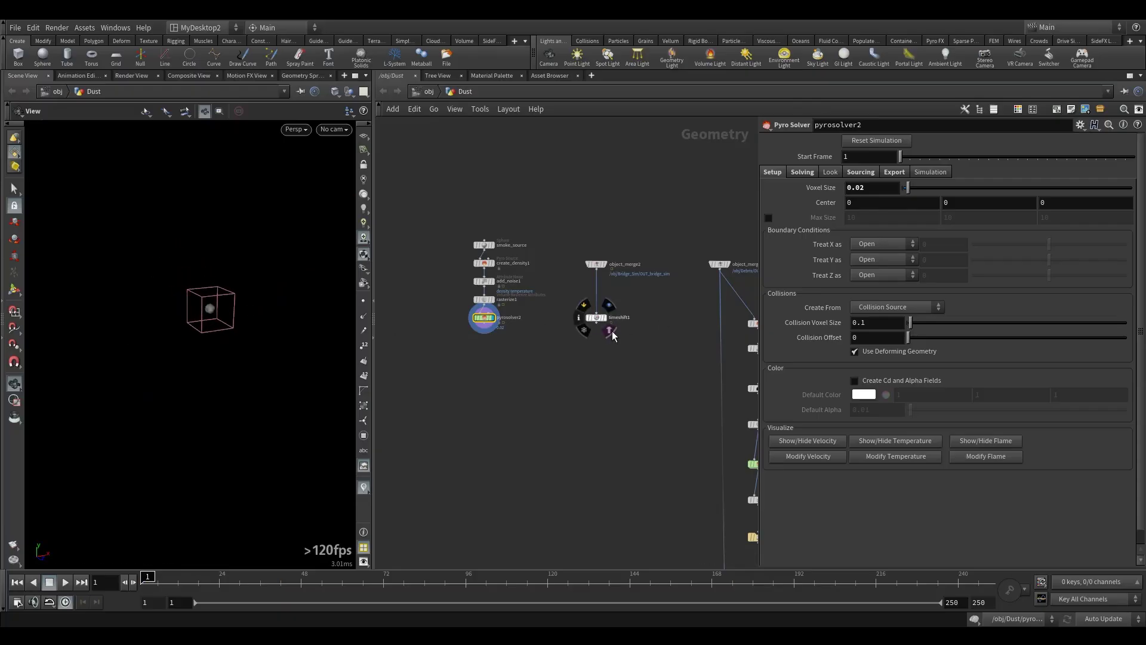
{"action": "left_click", "coordinate": [611, 331]}
{"action": "left_click_drag", "start_coordinate": [284, 289], "coordinate": [406, 313]}
{"action": "right_click_drag", "start_coordinate": [245, 293], "coordinate": [357, 248]}
{"action": "left_click_drag", "start_coordinate": [253, 297], "coordinate": [269, 331]}
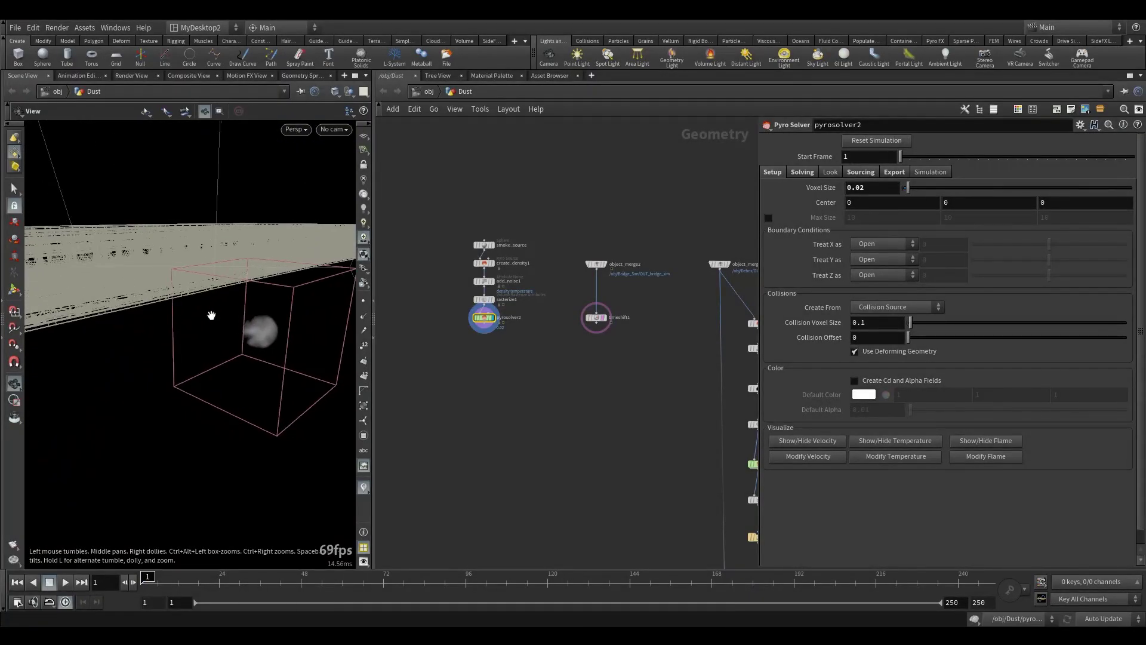
Play the billowy smoke simulation to frame 38 and examine the plume beside the bridge.
{"action": "left_click", "coordinate": [65, 583]}
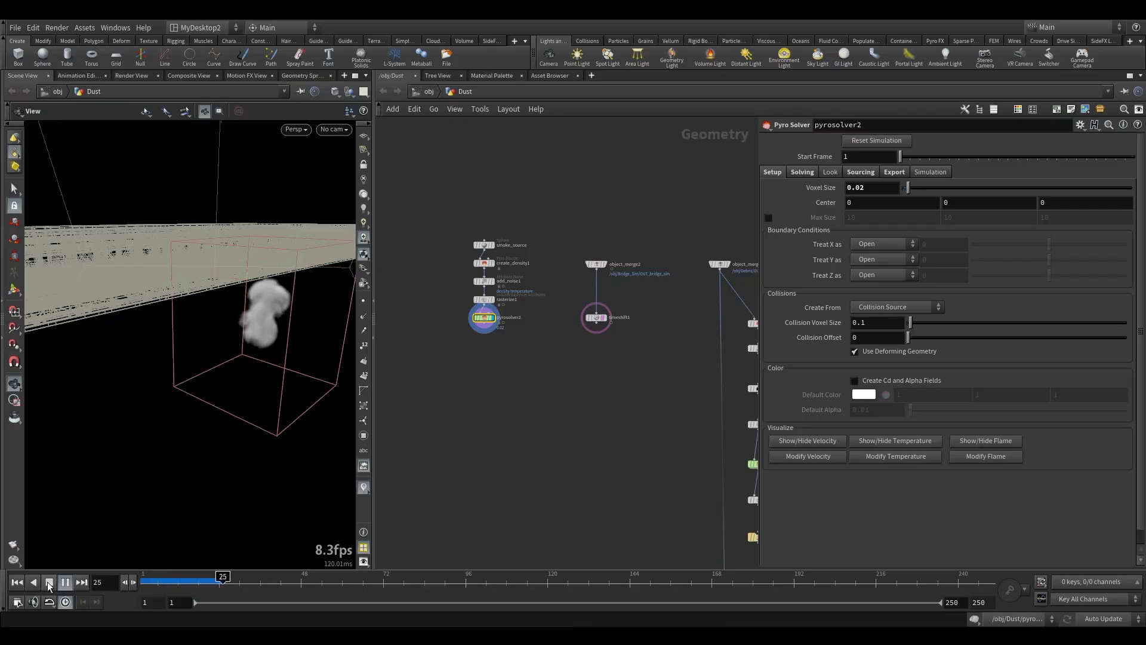
{"action": "left_click", "coordinate": [49, 583]}
{"action": "left_click_drag", "start_coordinate": [221, 358], "coordinate": [239, 382]}
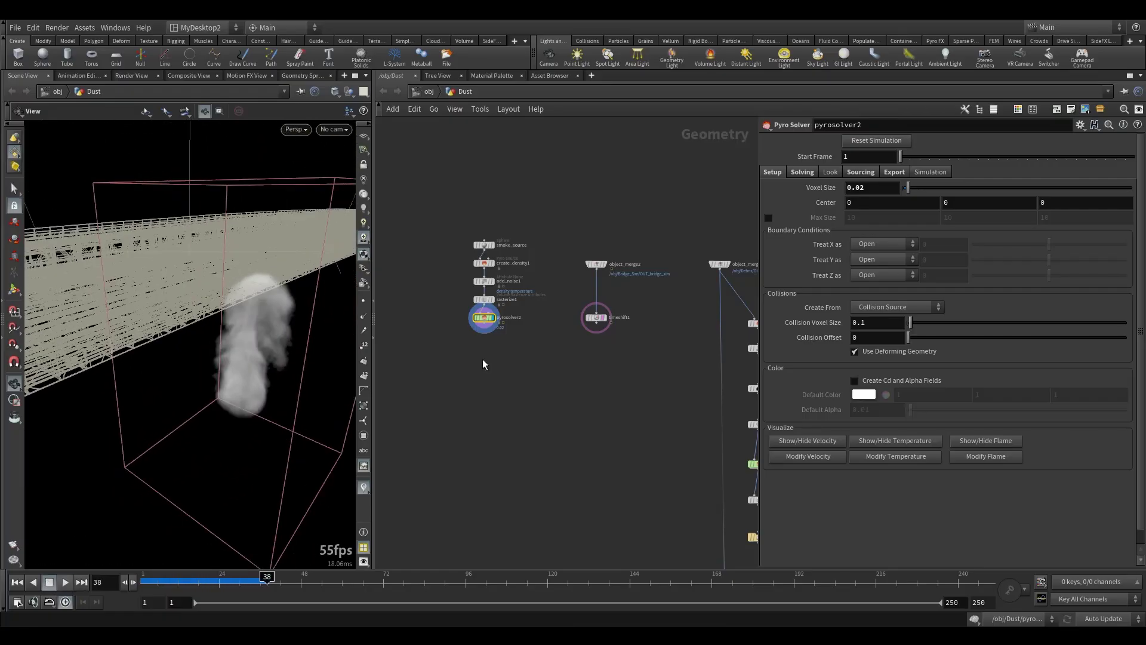
Rewind to frame 1, turn off Dissipation on pyrosolver2 and set its Disturbance mode to Continuous.
{"action": "left_click", "coordinate": [811, 174]}
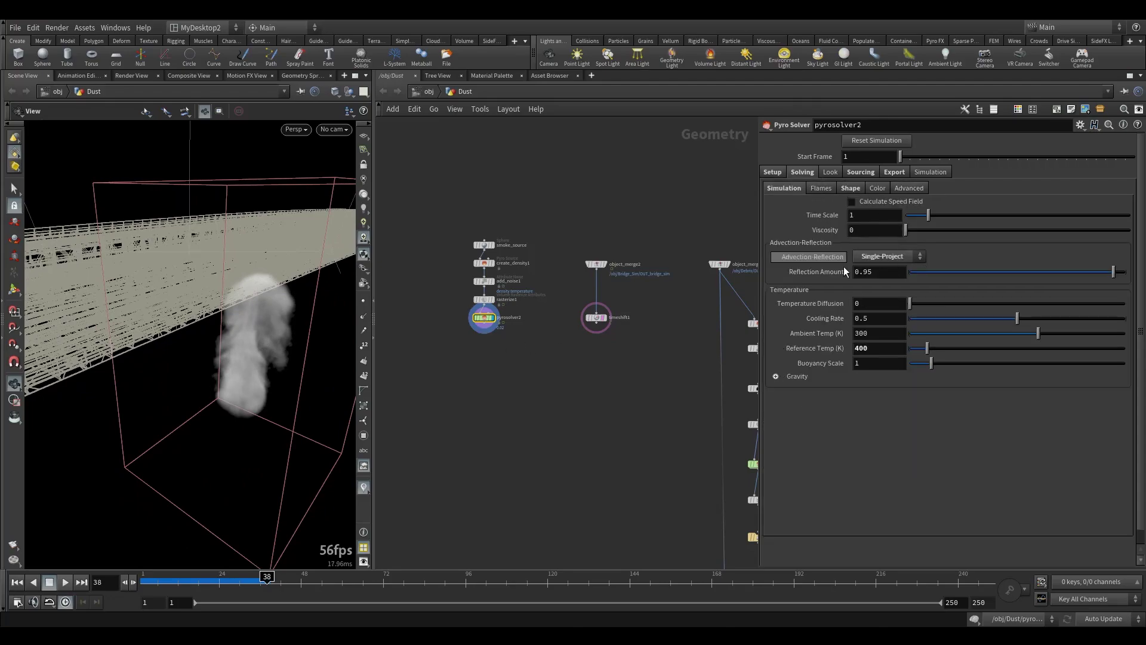
{"action": "left_click", "coordinate": [854, 188]}
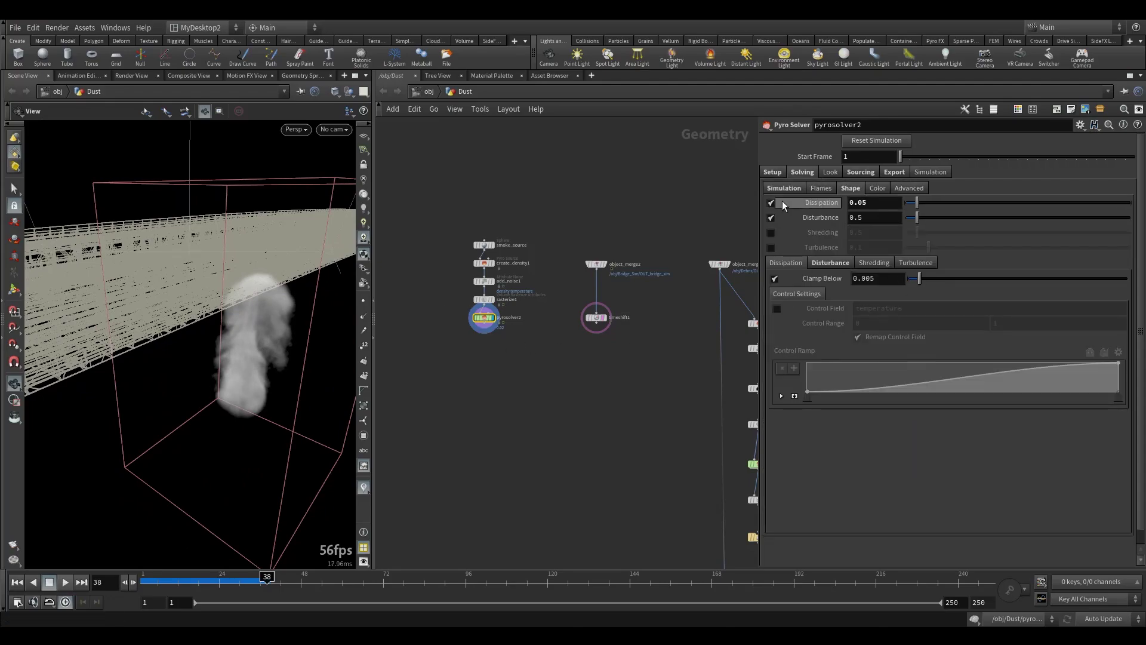
{"action": "left_click_drag", "start_coordinate": [185, 582], "coordinate": [142, 581]}
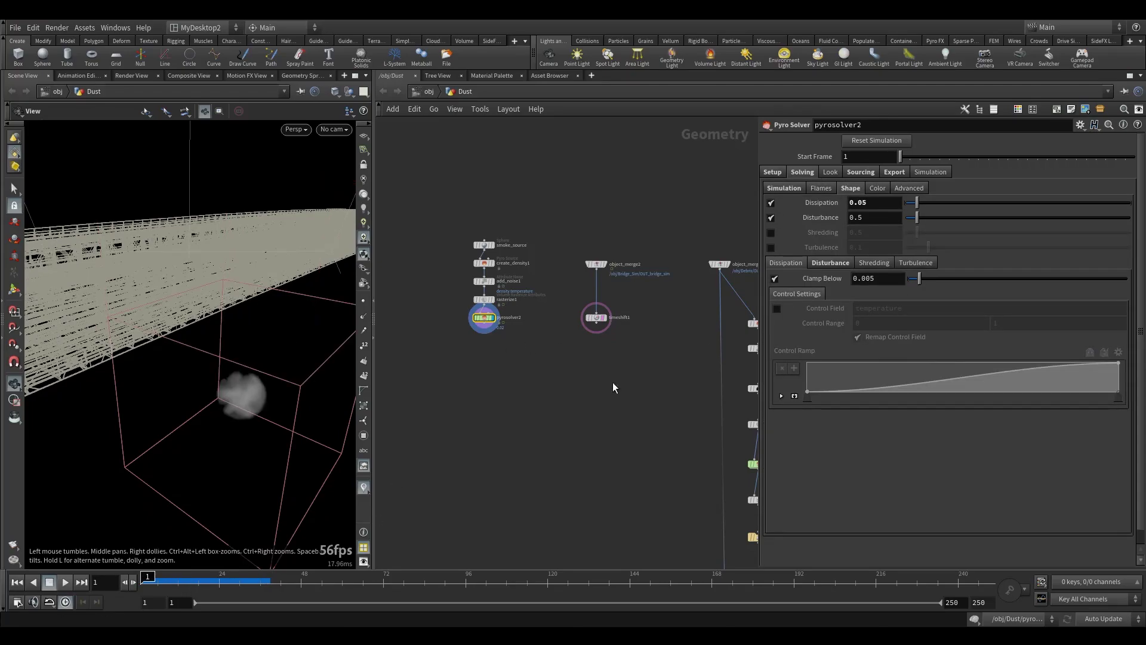
{"action": "left_click", "coordinate": [770, 203]}
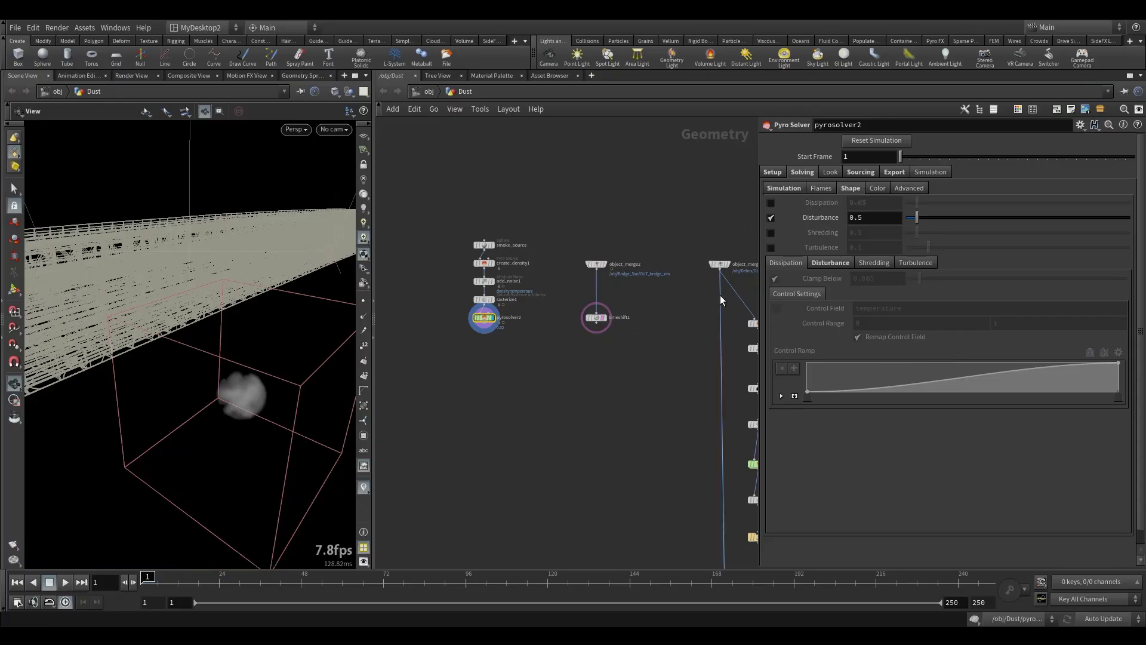
{"action": "left_click", "coordinate": [827, 264]}
{"action": "left_click", "coordinate": [882, 309]}
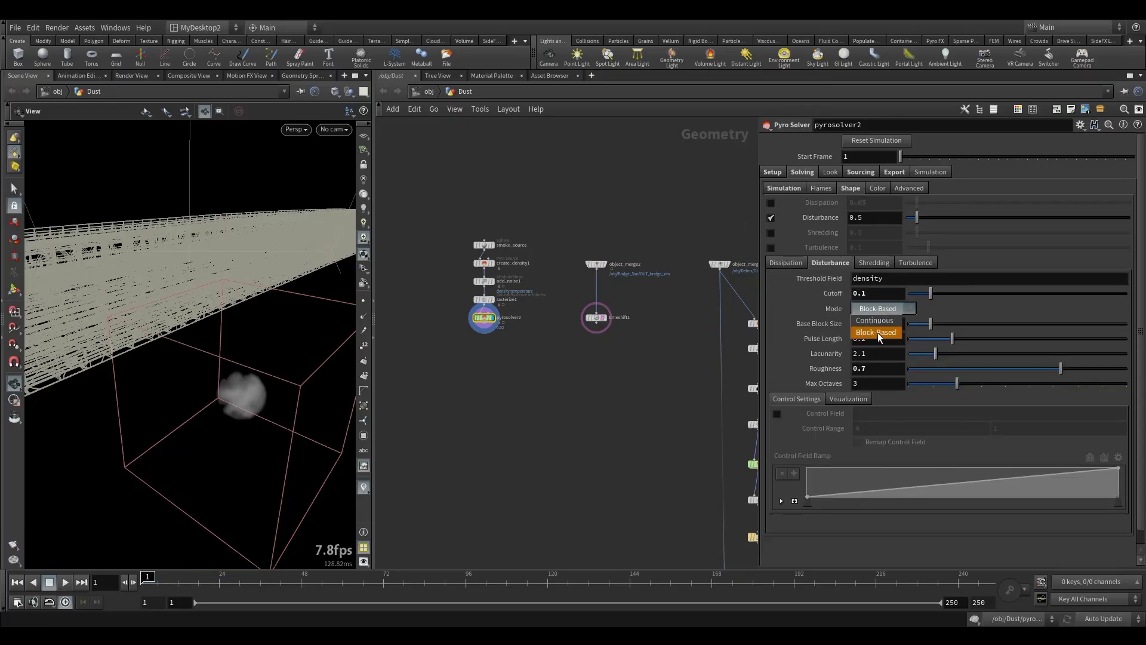
{"action": "left_click", "coordinate": [878, 329]}
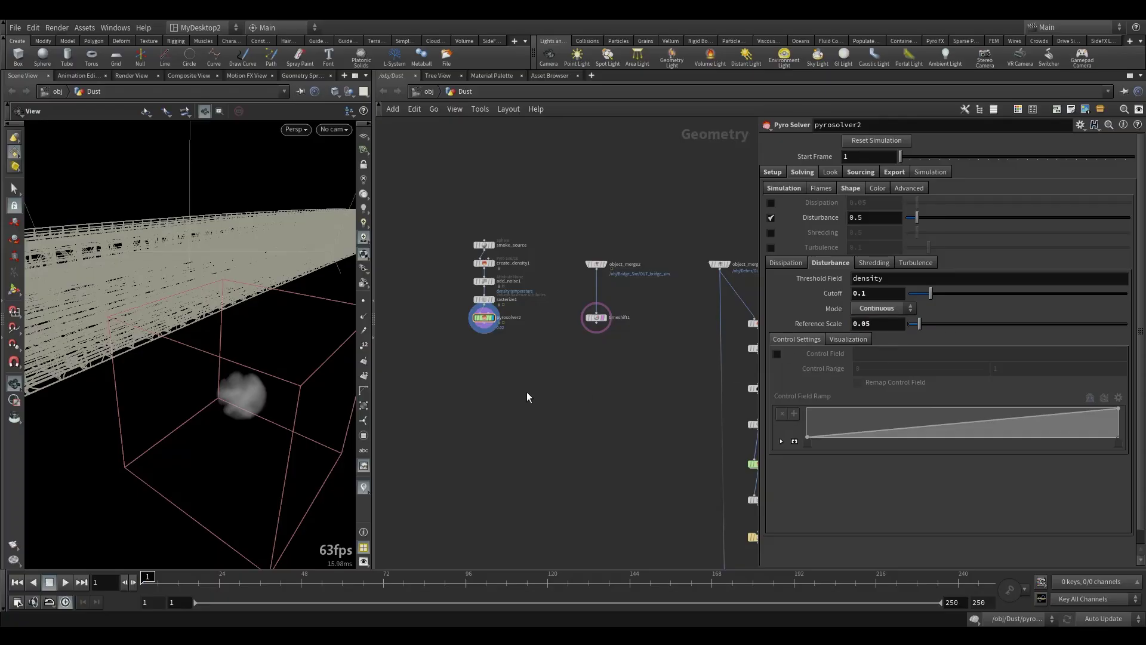
Play the smoke to frame 36, check the dust pyrosolver1's Disturbance settings for comparison, and rewind to frame 1.
{"action": "left_click", "coordinate": [65, 583]}
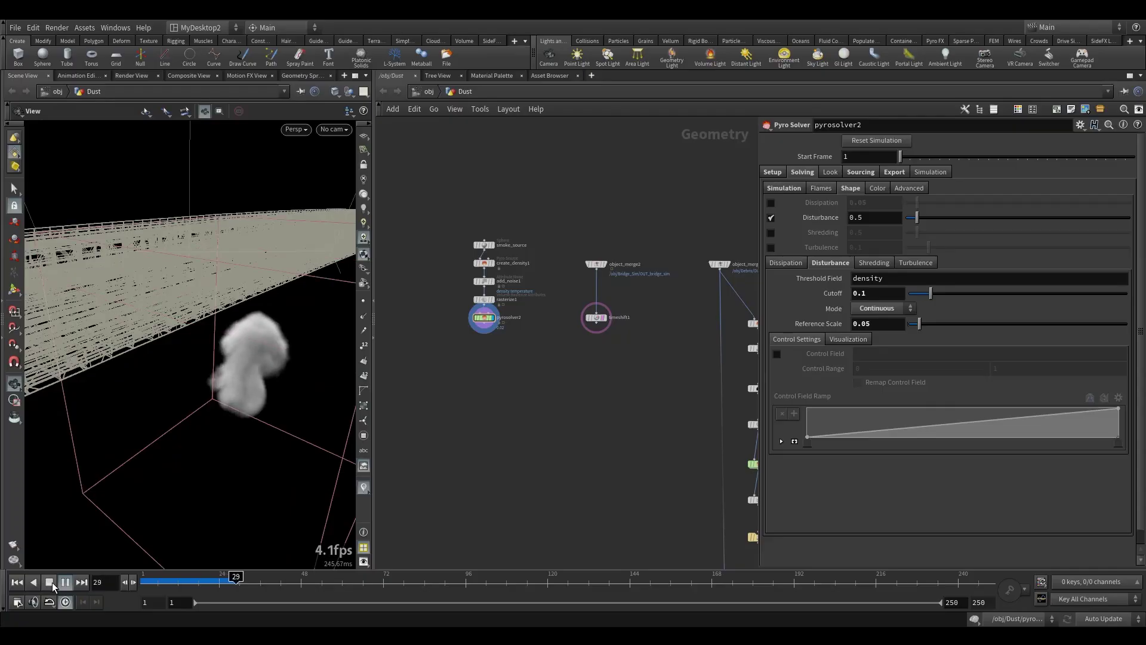
{"action": "left_click", "coordinate": [53, 586]}
{"action": "middle_click_drag", "start_coordinate": [610, 470], "coordinate": [488, 411]}
{"action": "left_click_drag", "start_coordinate": [653, 417], "coordinate": [656, 418]}
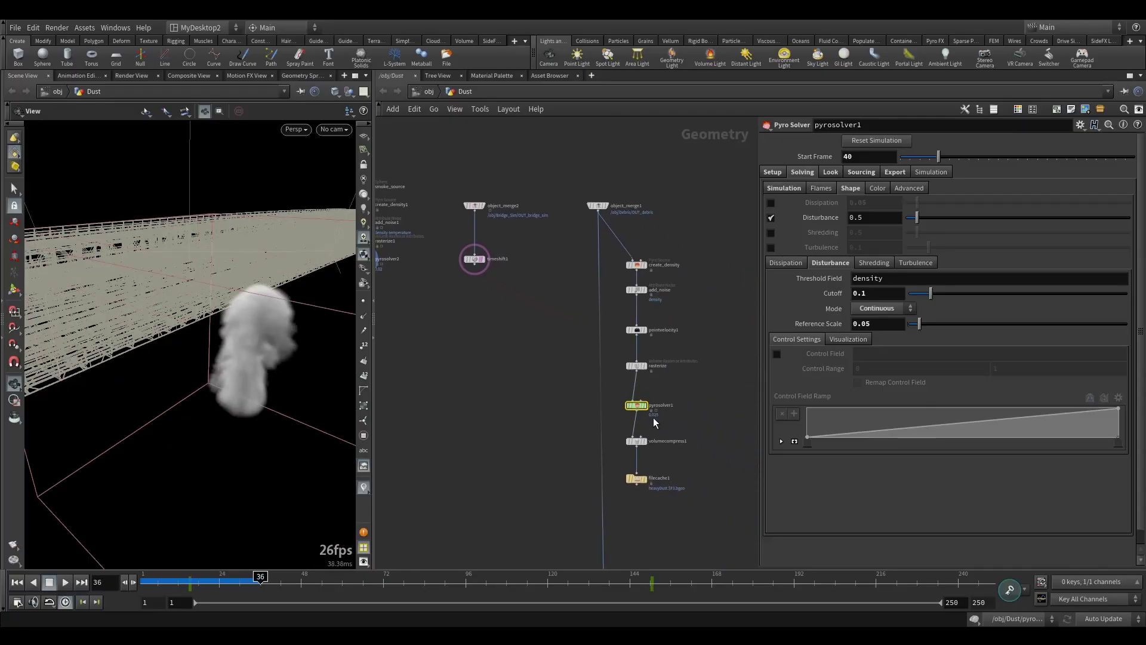
{"action": "left_click_drag", "start_coordinate": [299, 369], "coordinate": [281, 310]}
{"action": "left_click_drag", "start_coordinate": [190, 588], "coordinate": [144, 582]}
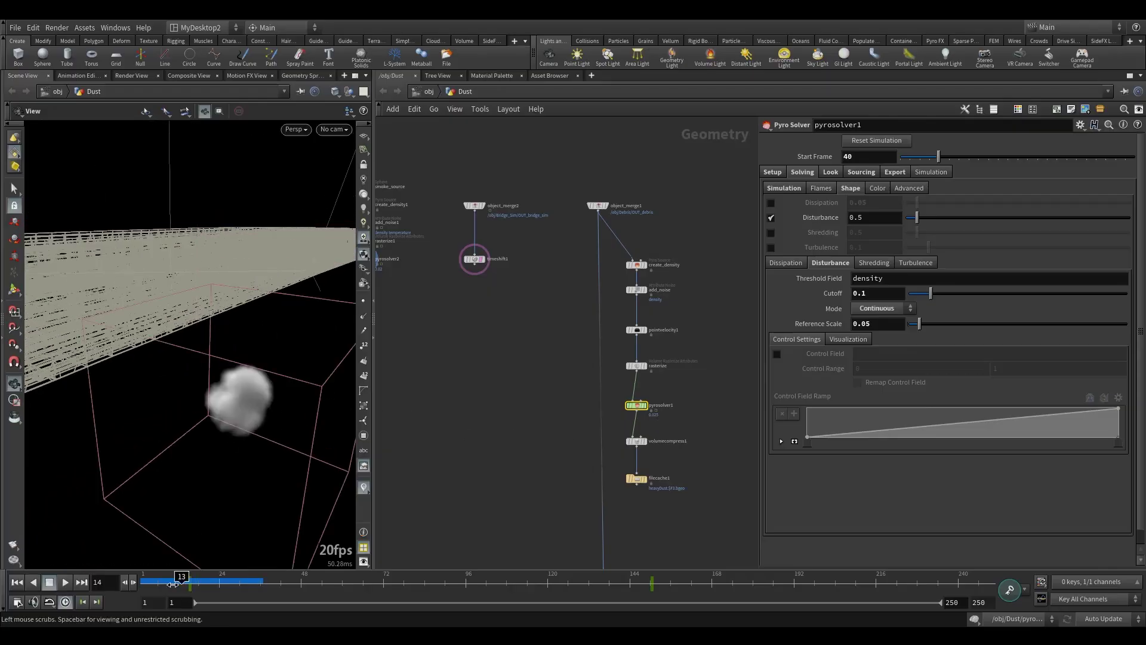
Duplicate pyrosolver2 as a second branch under the rasterize node, display the copy and turn off its Disturbance.
{"action": "middle_click_drag", "start_coordinate": [439, 278], "coordinate": [463, 309]}
{"action": "middle_click_drag", "start_coordinate": [378, 324], "coordinate": [486, 363]}
{"action": "left_click_drag", "start_coordinate": [494, 328], "coordinate": [428, 361]}
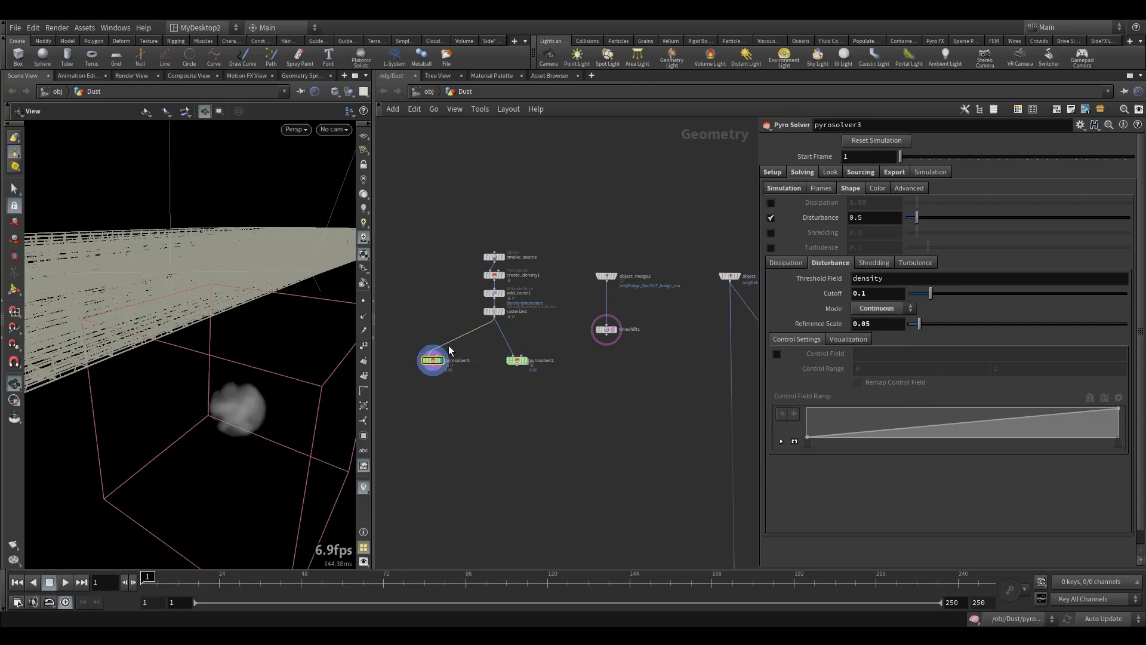
{"action": "left_click", "coordinate": [771, 218]}
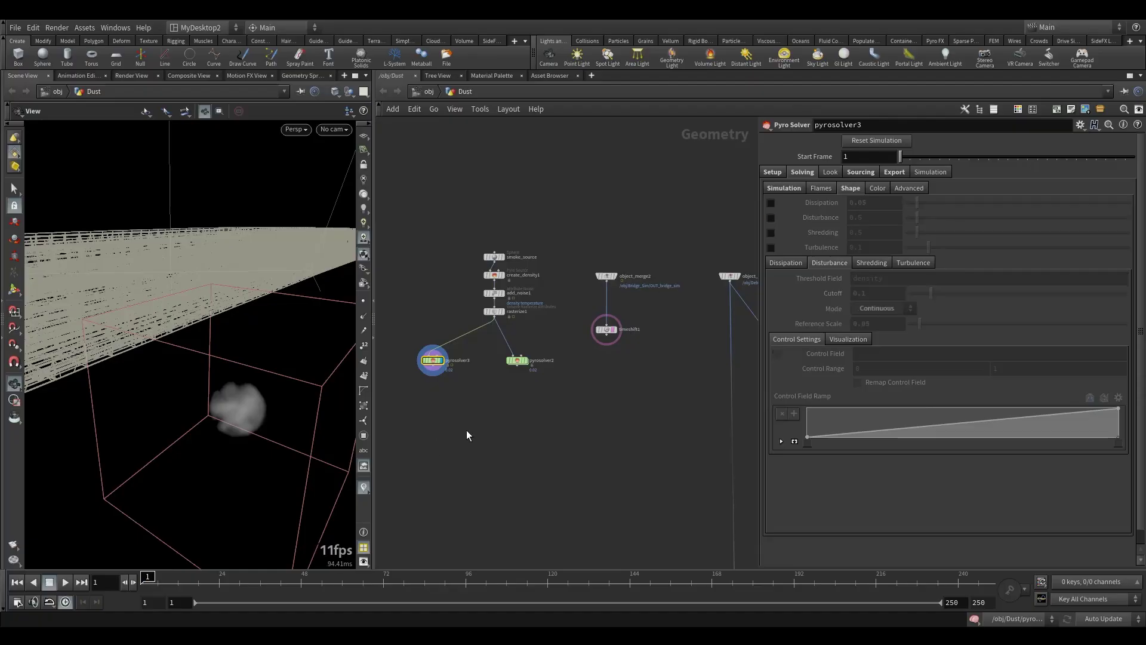
Add a Transform node below pyrosolver3 and combine it with pyrosolver2 in a new Merge node.
{"action": "key", "text": "Tab"}
{"action": "type", "text": "tr"}
{"action": "left_click", "coordinate": [624, 166]}
{"action": "left_click", "coordinate": [435, 403]}
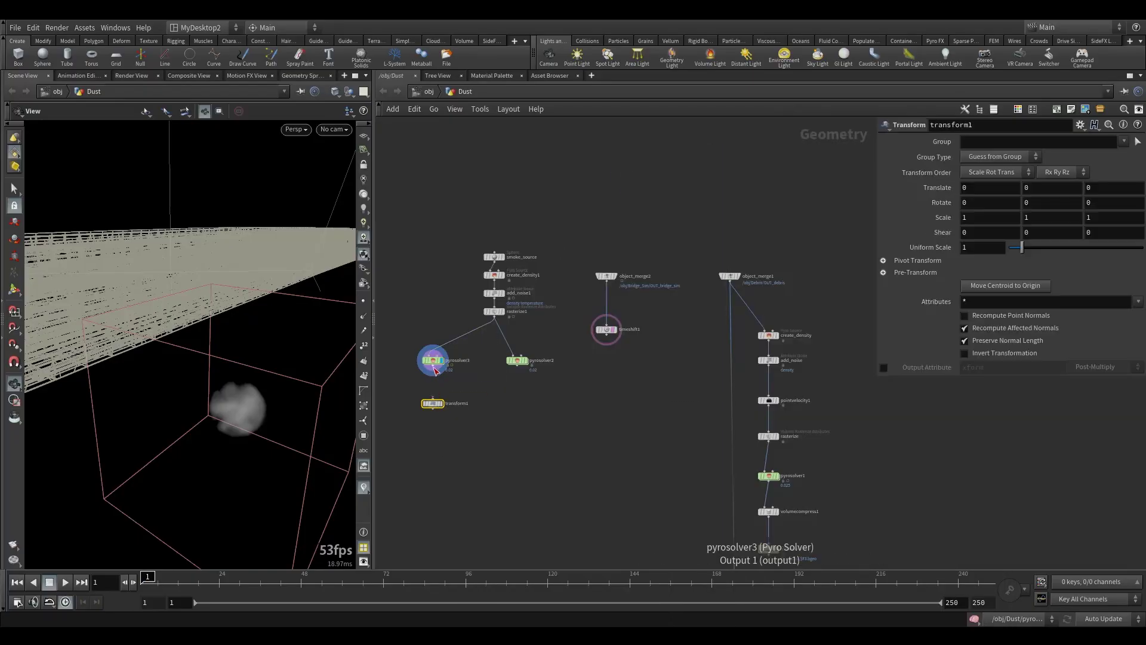
{"action": "key", "text": "Tab"}
{"action": "type", "text": "merg"}
{"action": "left_click", "coordinate": [610, 129]}
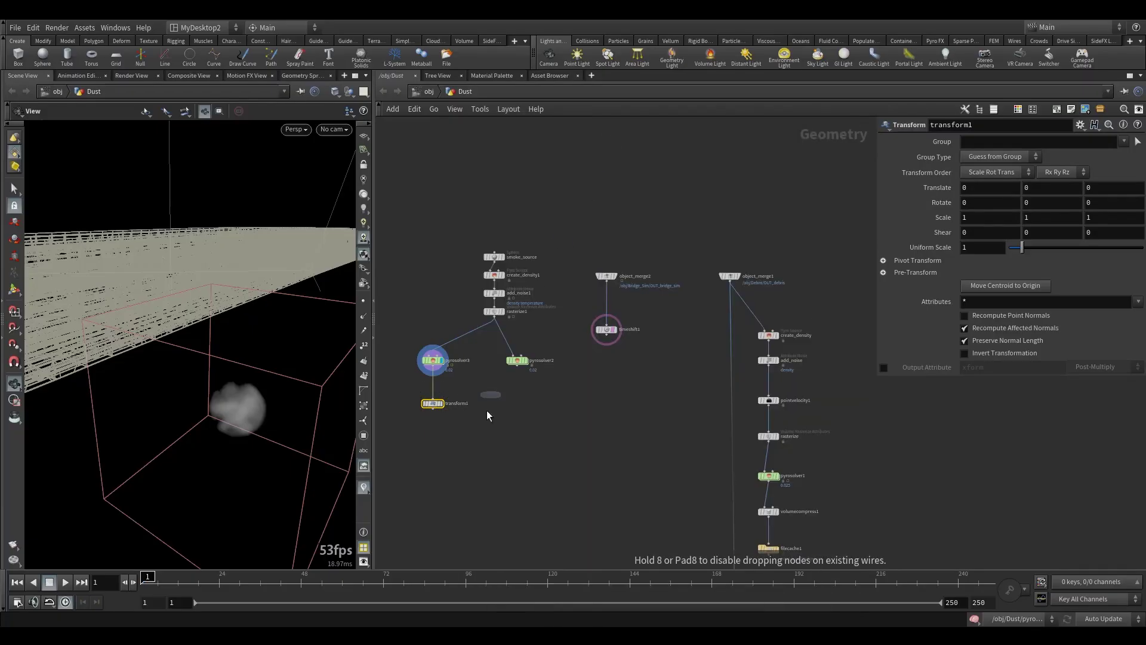
{"action": "left_click", "coordinate": [477, 457]}
{"action": "left_click_drag", "start_coordinate": [521, 369], "coordinate": [476, 452]}
{"action": "middle_click_drag", "start_coordinate": [790, 538], "coordinate": [765, 442]}
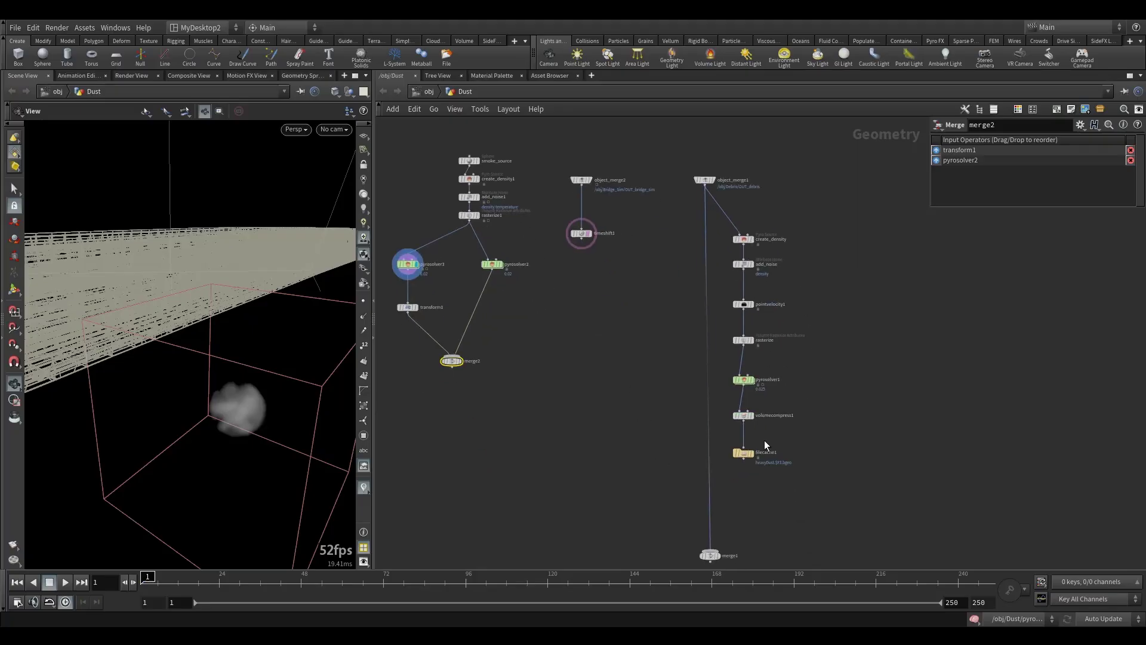
Display merge2 and move transform1 about 0.9 units in X so the two smoke plumes sit side by side.
{"action": "middle_click_drag", "start_coordinate": [459, 347], "coordinate": [528, 395]}
{"action": "left_click", "coordinate": [466, 350]}
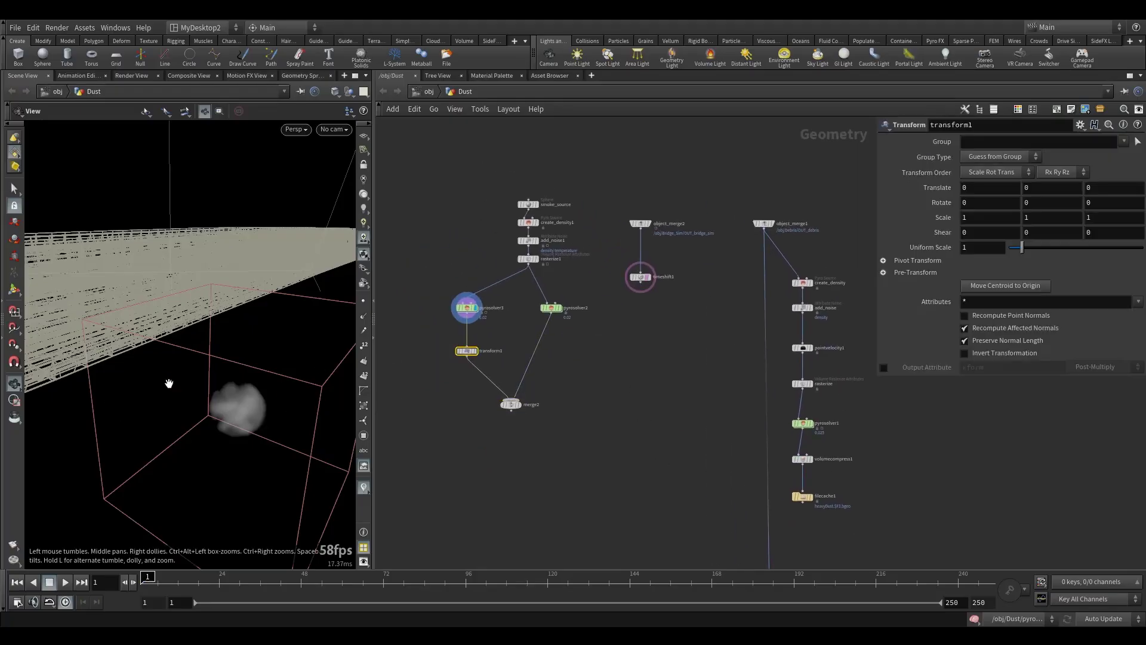
{"action": "left_click", "coordinate": [518, 404]}
{"action": "left_click", "coordinate": [467, 350]}
{"action": "left_click", "coordinate": [4, 289]}
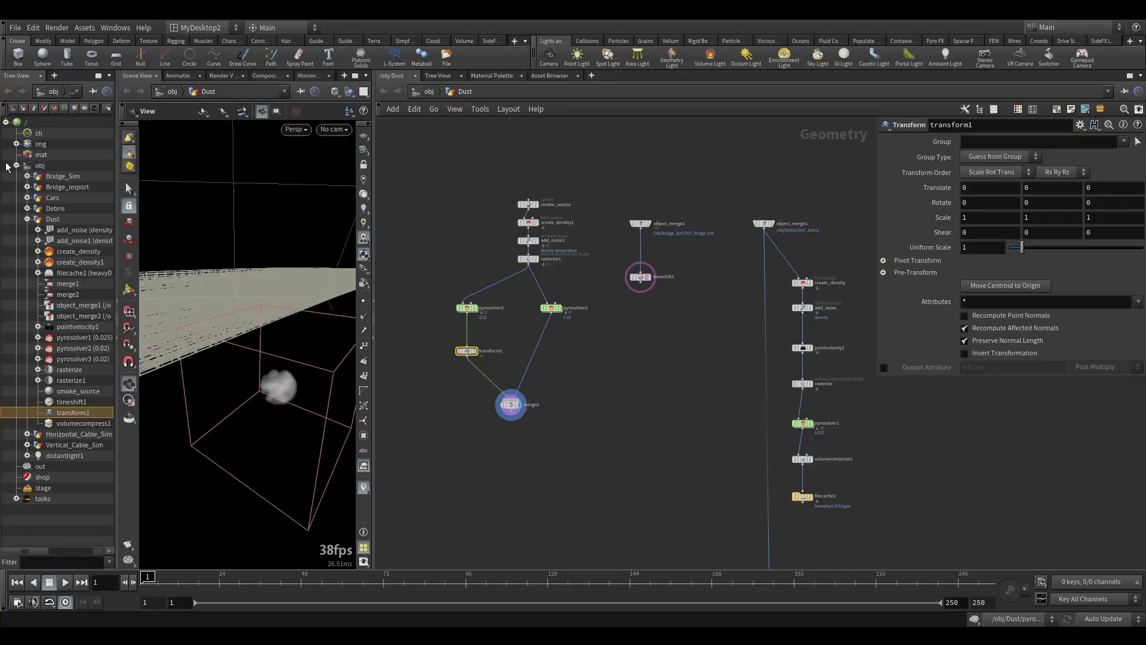
{"action": "left_click", "coordinate": [40, 76]}
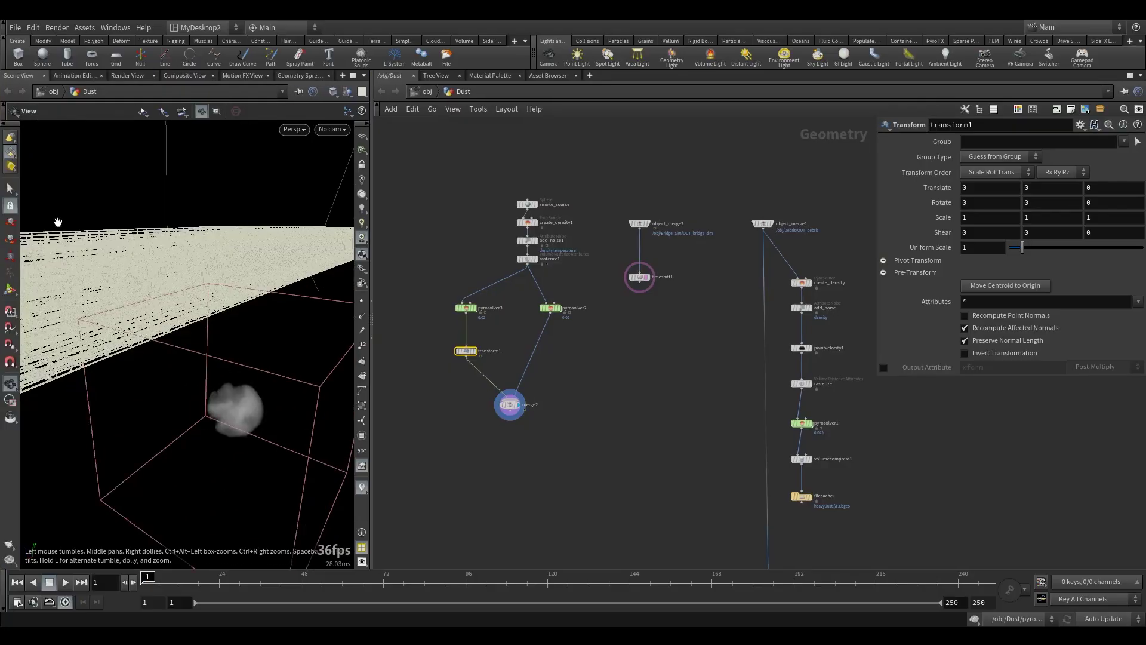
{"action": "left_click", "coordinate": [11, 289]}
{"action": "left_click_drag", "start_coordinate": [220, 426], "coordinate": [190, 417]}
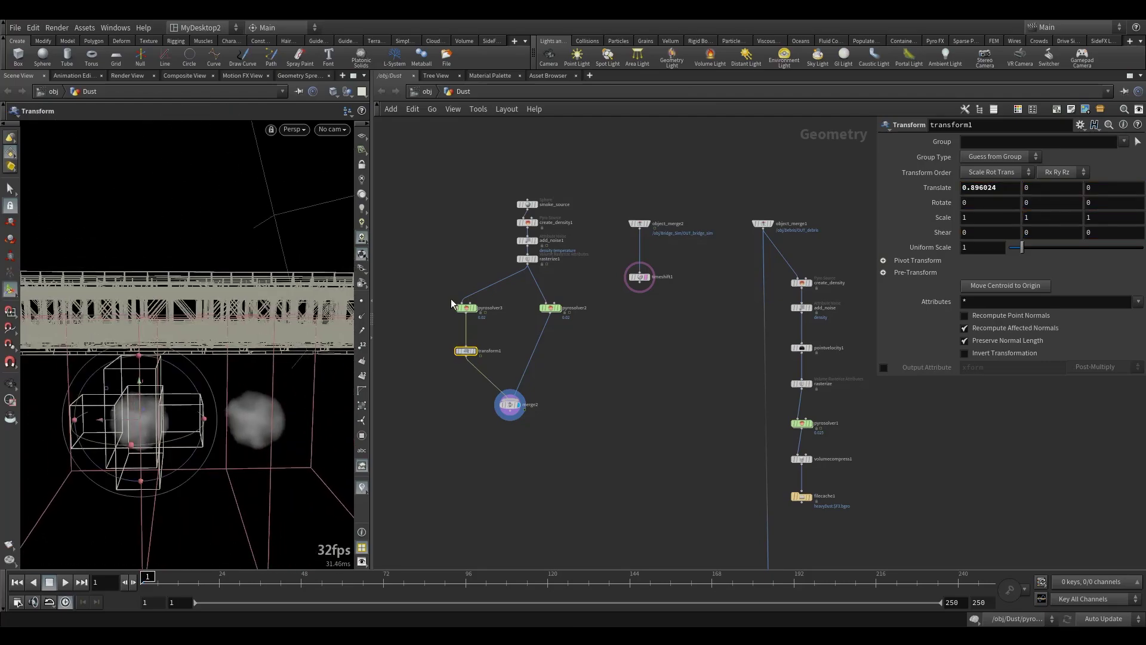
Play the merged simulation to frame 33 and compare the plumes with and without Disturbance.
{"action": "left_click", "coordinate": [459, 309]}
{"action": "left_click_drag", "start_coordinate": [535, 433], "coordinate": [536, 433]}
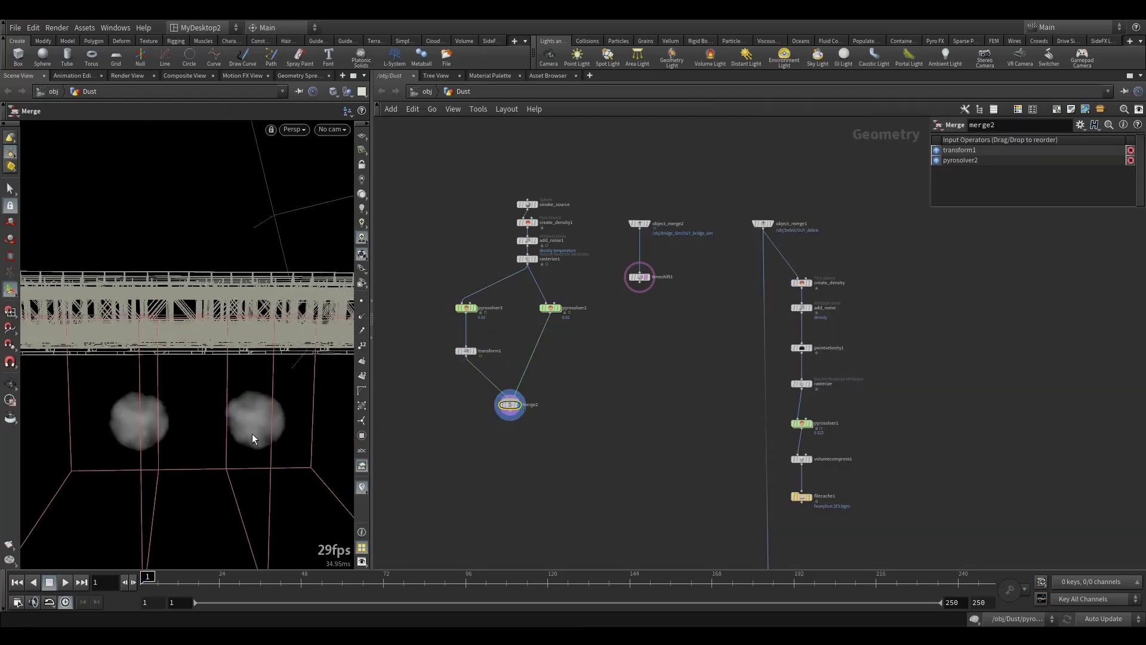
{"action": "left_click", "coordinate": [65, 581]}
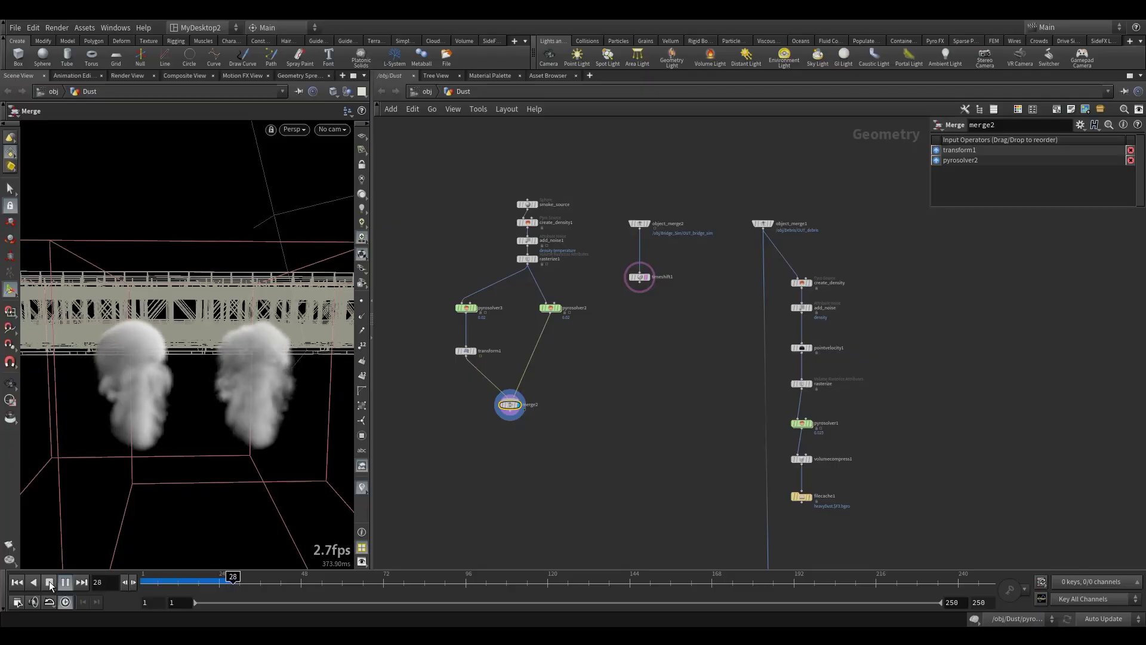
{"action": "left_click", "coordinate": [49, 582]}
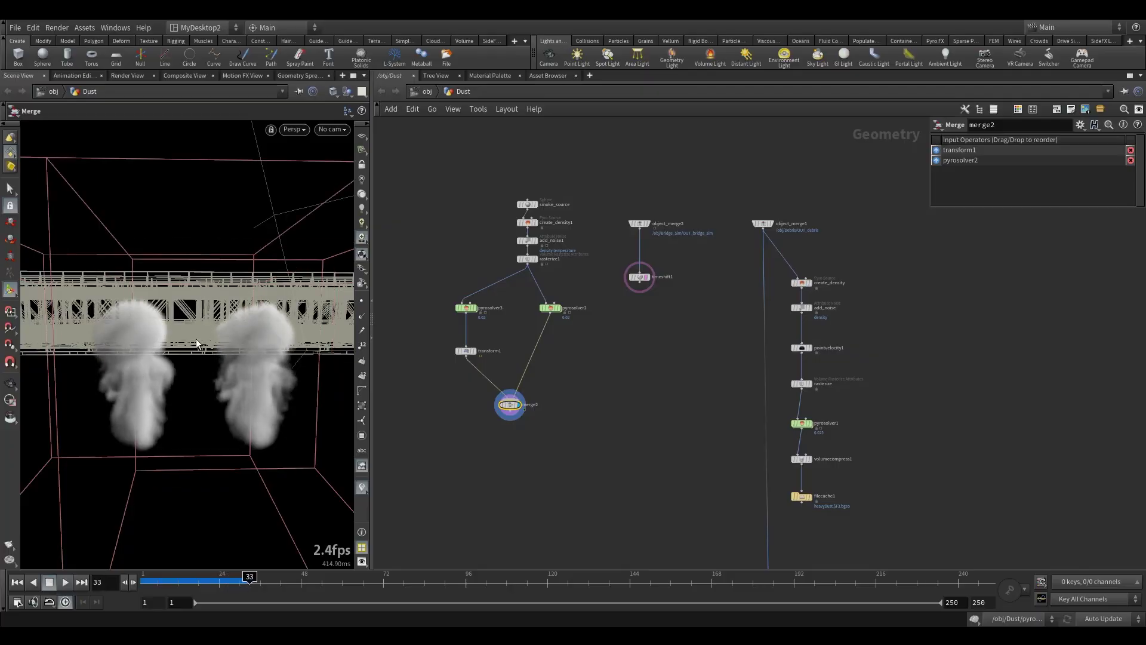
{"action": "left_click_drag", "start_coordinate": [215, 318], "coordinate": [335, 352], "text": "alt"}
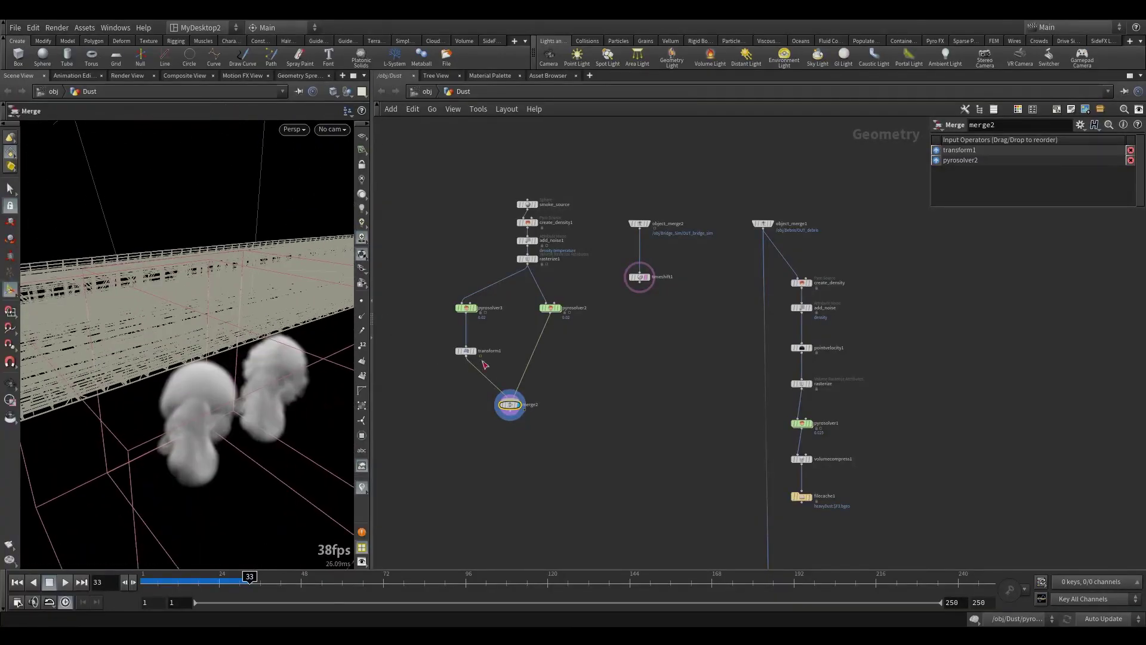
Set pyrosolver2's disturbance Reference Scale to 0.1 and play the merged simulation to frame 33 to compare the plumes.
{"action": "left_click", "coordinate": [550, 307]}
{"action": "left_click_drag", "start_coordinate": [210, 583], "coordinate": [143, 583]}
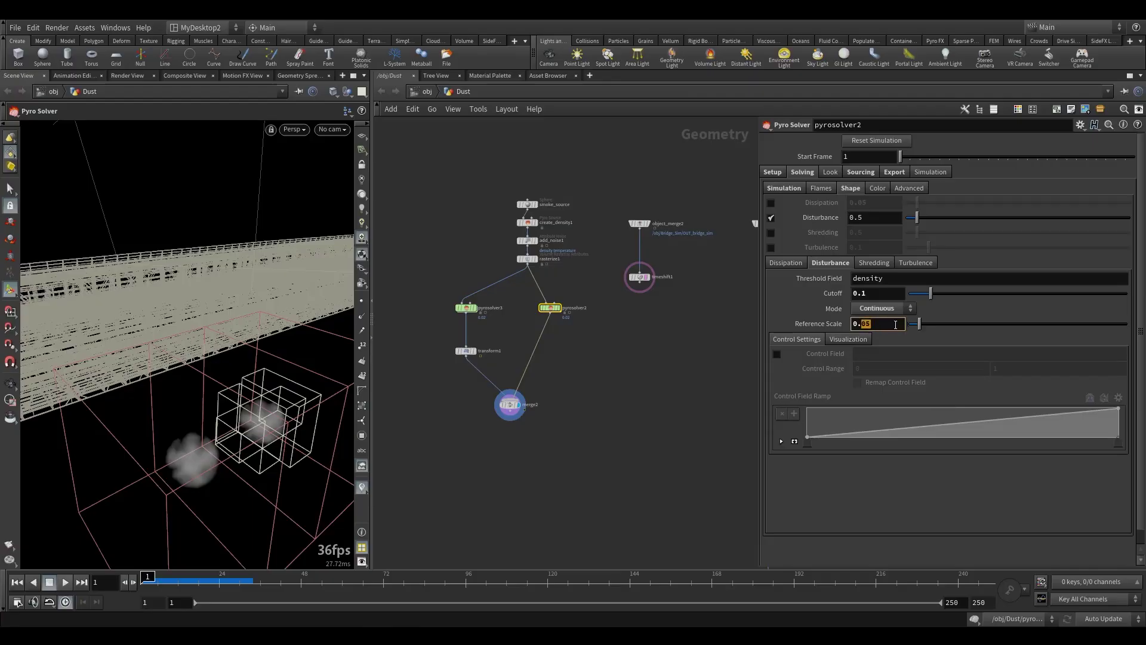
{"action": "left_click", "coordinate": [582, 343]}
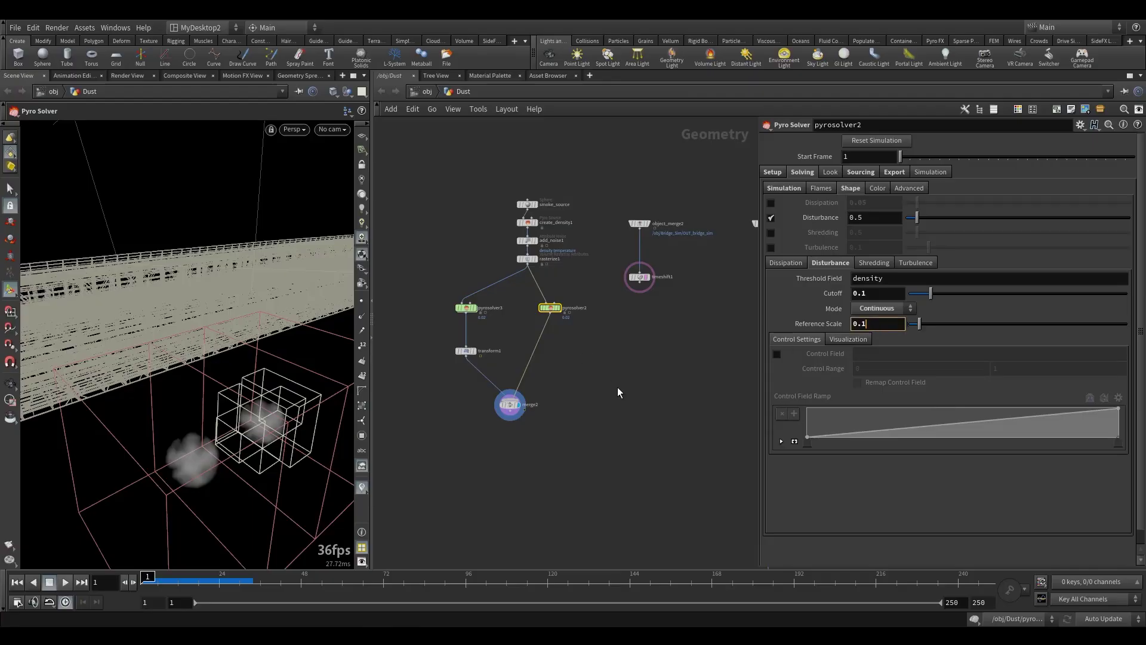
{"action": "left_click", "coordinate": [50, 583]}
{"action": "key", "text": "Escape"}
{"action": "left_click_drag", "start_coordinate": [310, 379], "coordinate": [269, 399]}
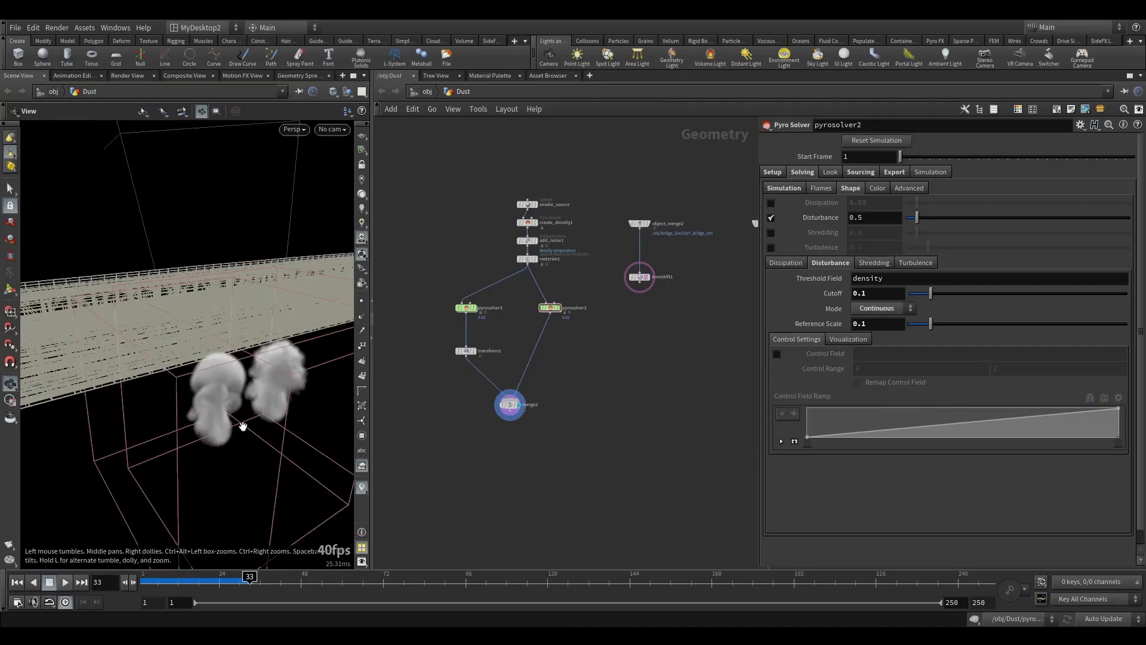
Rewind to frame 1, add a Gas Wind node inside pyrosolver2's FORCES network and wire it into force_output.
{"action": "left_click_drag", "start_coordinate": [184, 586], "coordinate": [142, 584]}
{"action": "middle_click_drag", "start_coordinate": [559, 352], "coordinate": [530, 408]}
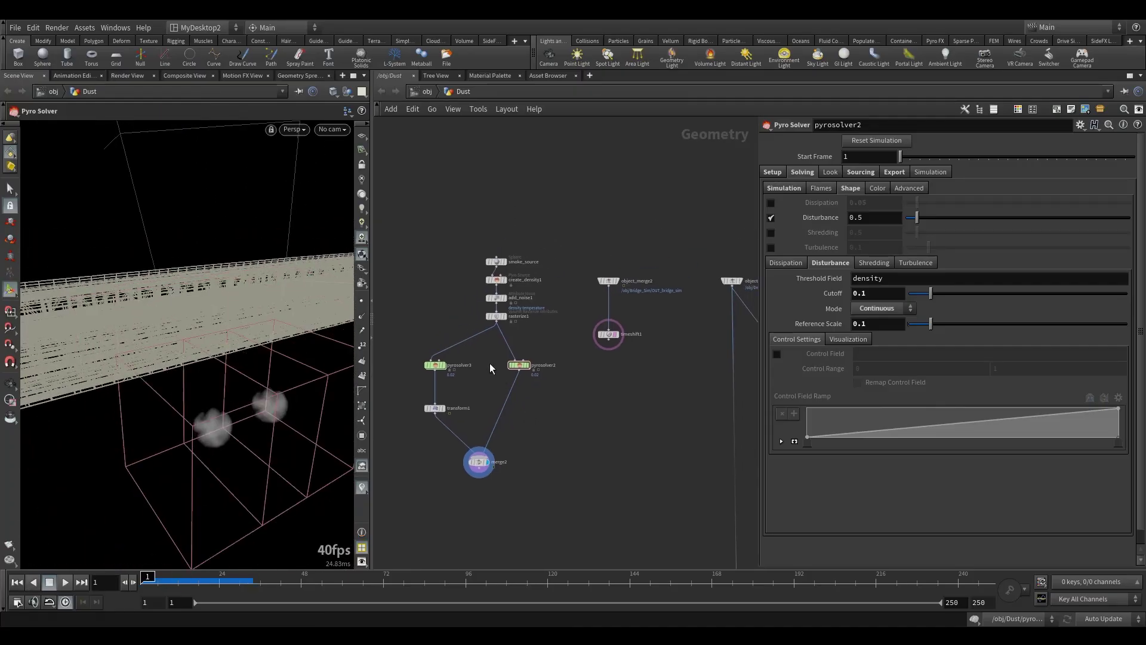
{"action": "double_click", "coordinate": [520, 366]}
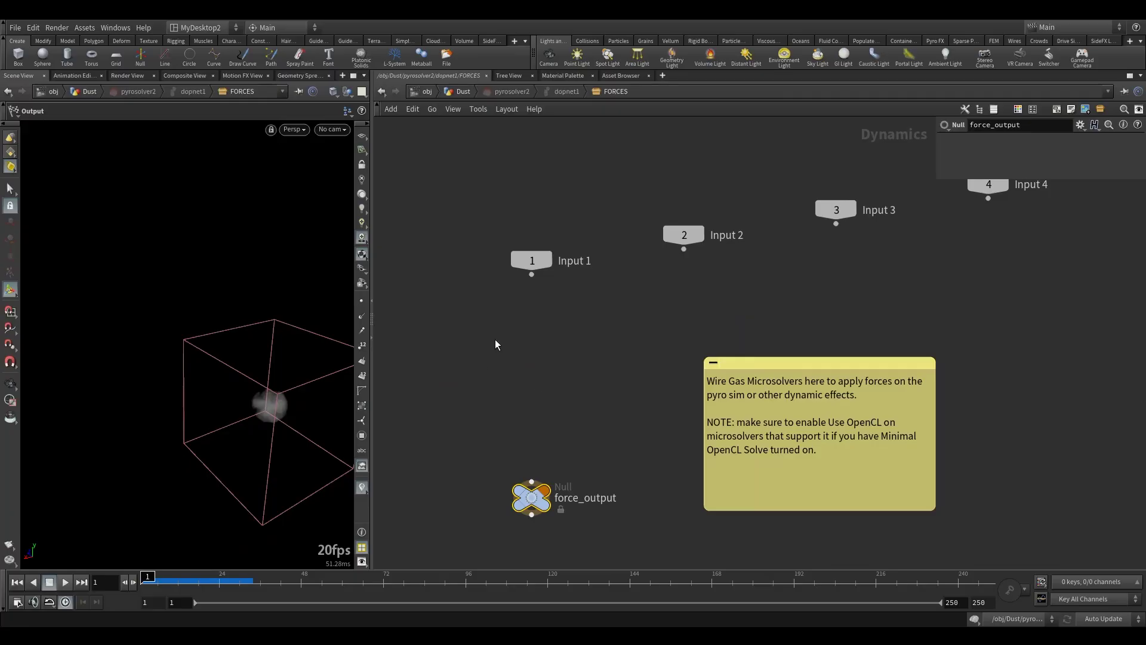
{"action": "left_click_drag", "start_coordinate": [246, 436], "coordinate": [266, 422], "text": "alt"}
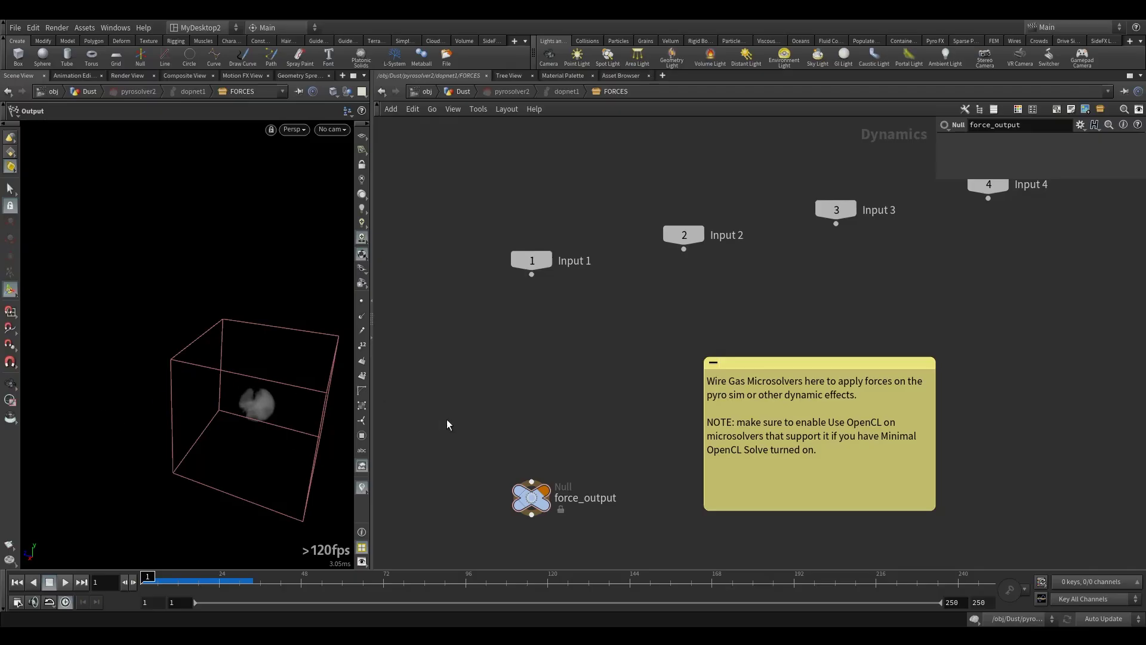
{"action": "key", "text": "Tab"}
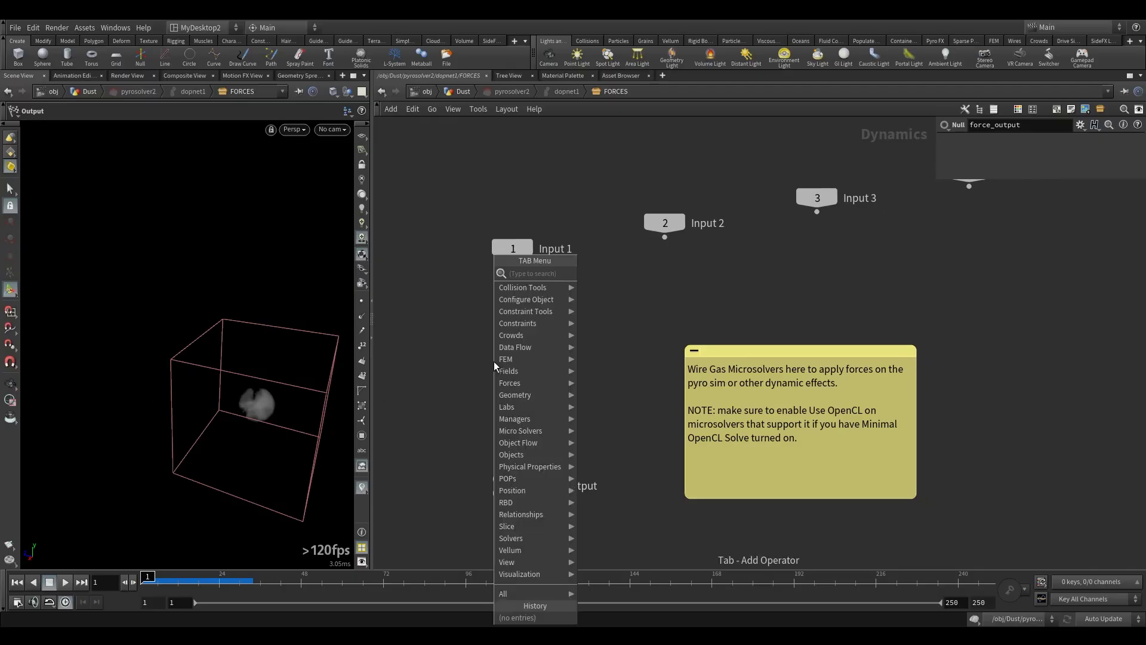
{"action": "type", "text": "gas"}
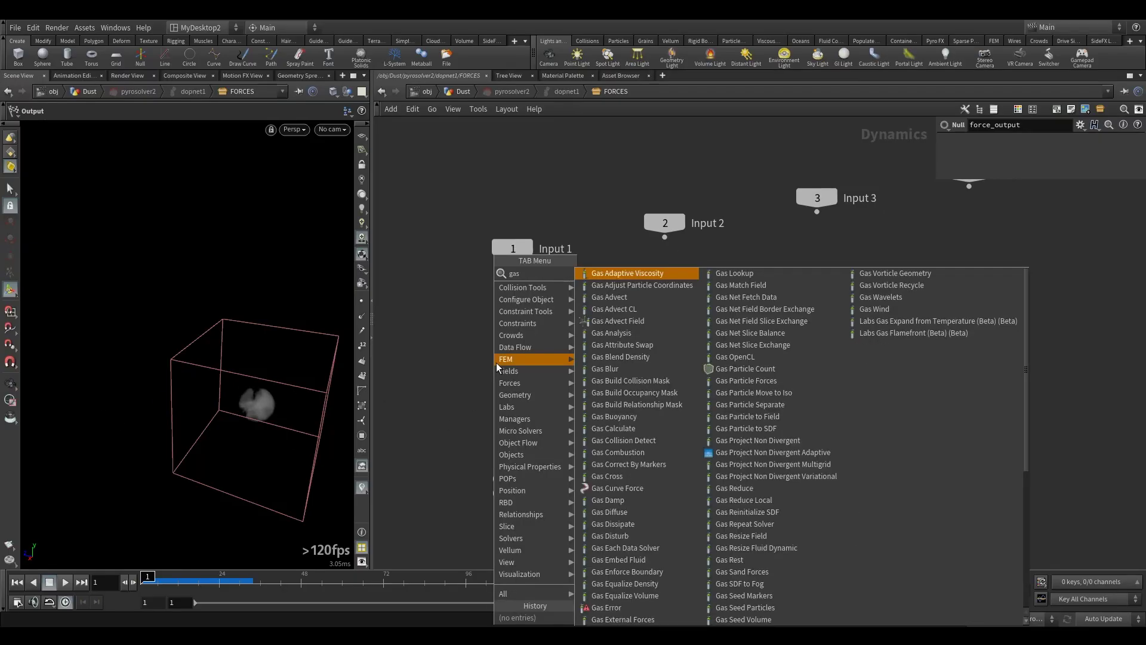
{"action": "type", "text": "wi"}
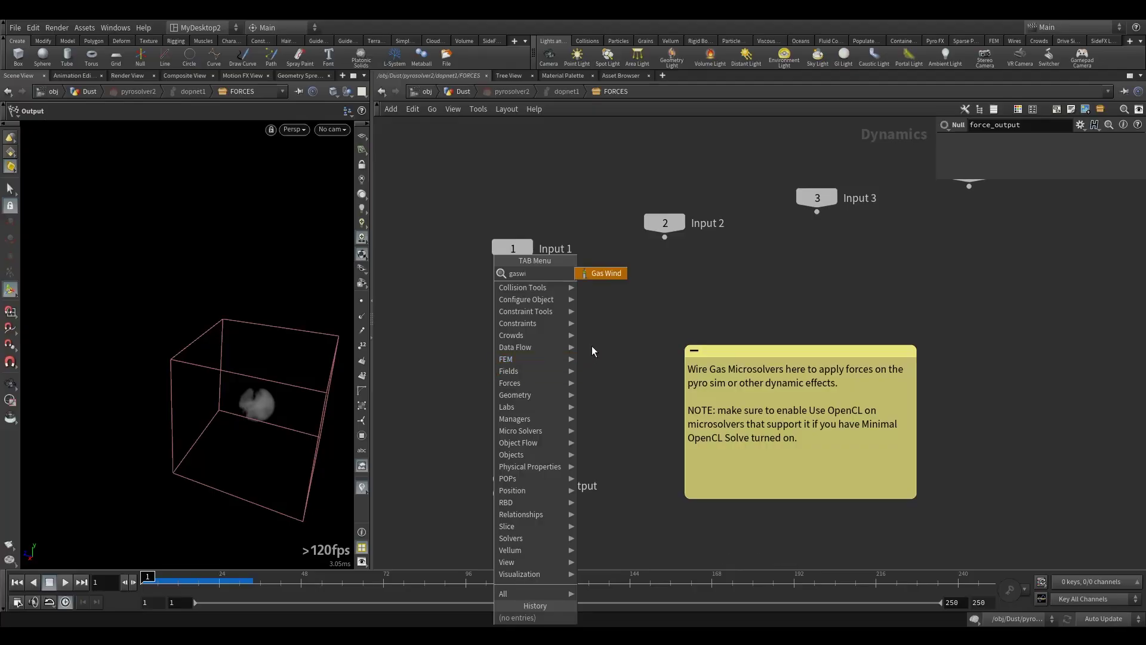
{"action": "left_click", "coordinate": [604, 274]}
{"action": "left_click", "coordinate": [514, 378]}
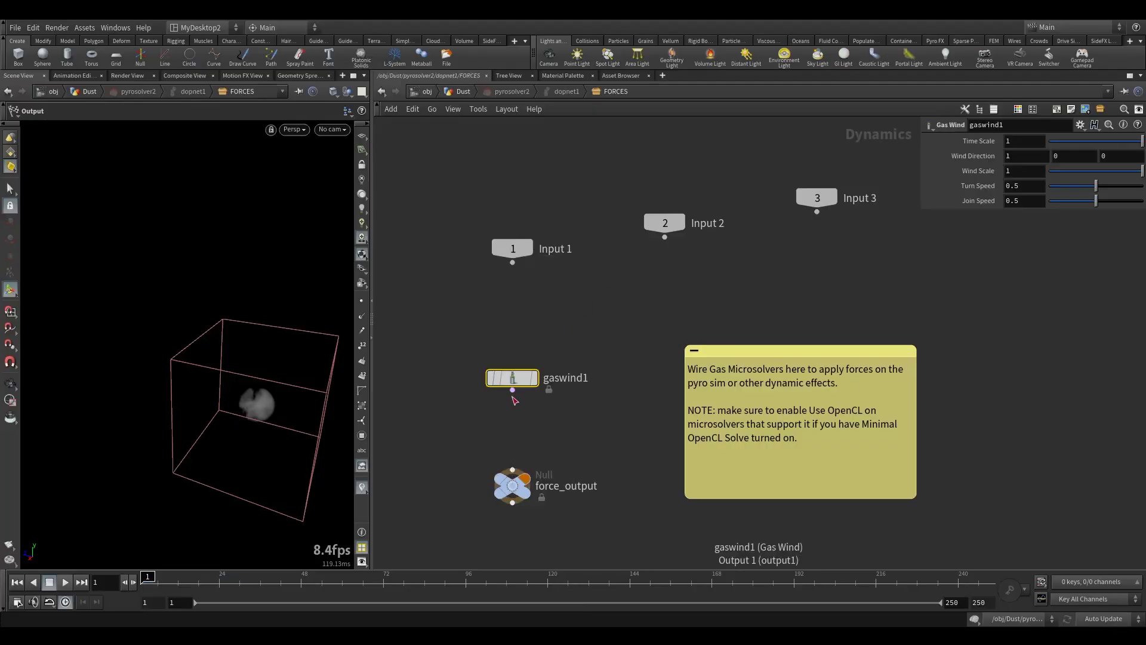
{"action": "left_click_drag", "start_coordinate": [541, 422], "coordinate": [535, 414]}
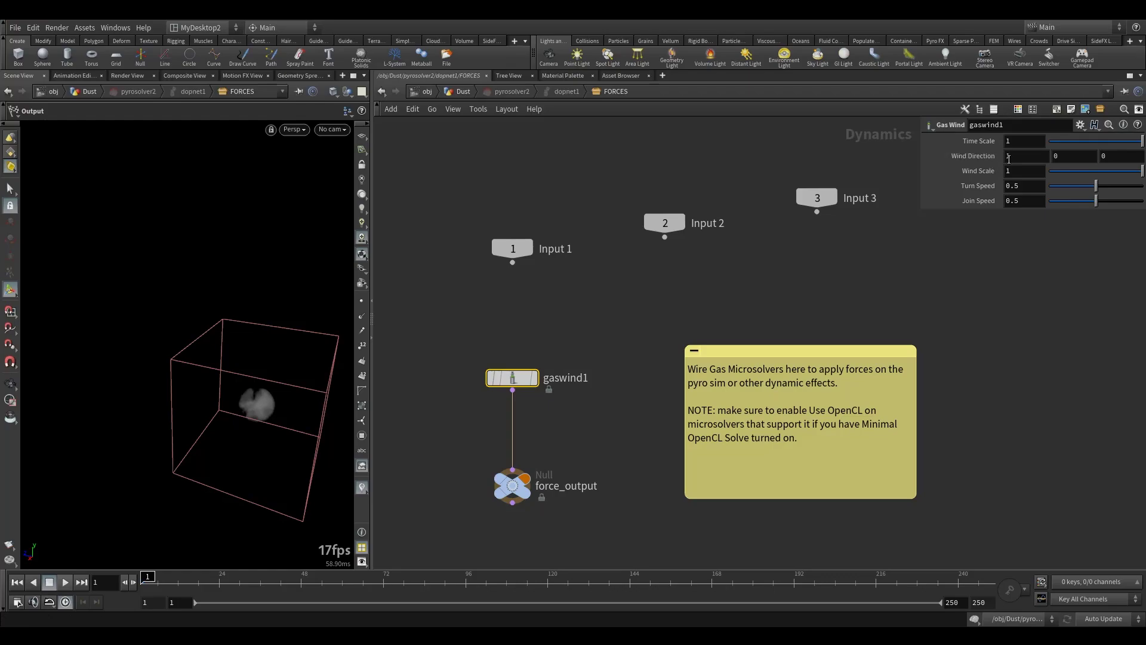
Set gaswind1's Wind Direction to 0, 0, 1.
{"action": "left_click_drag", "start_coordinate": [257, 342], "coordinate": [237, 516]}
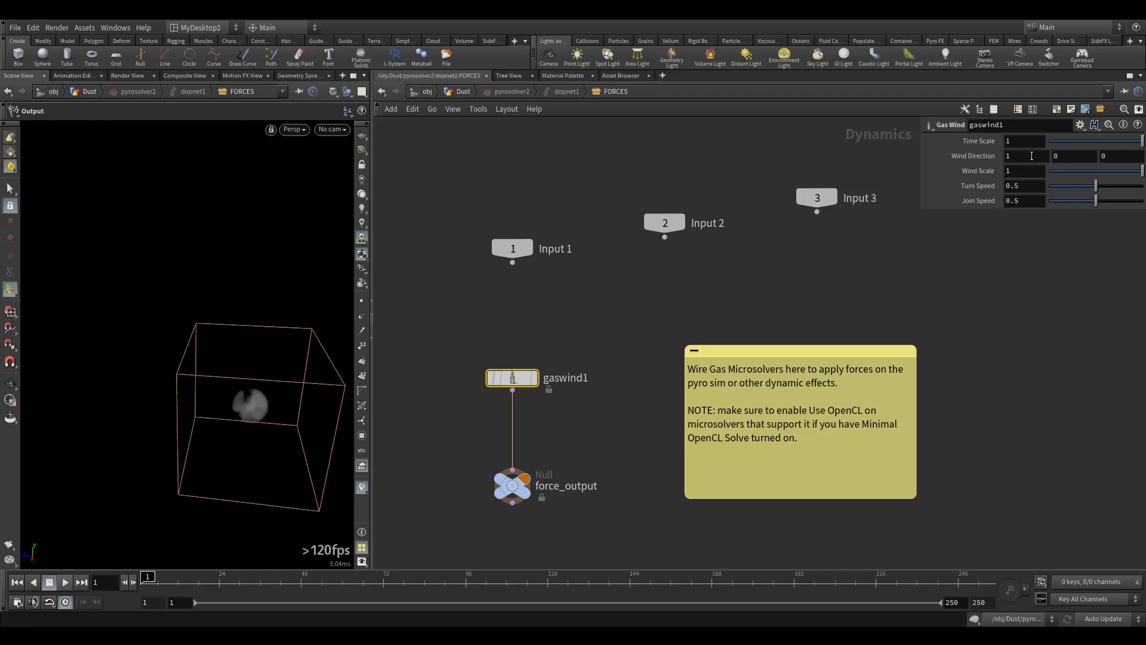
{"action": "left_click", "coordinate": [1114, 154]}
{"action": "key", "text": "Return"}
{"action": "left_click_drag", "start_coordinate": [189, 405], "coordinate": [166, 378]}
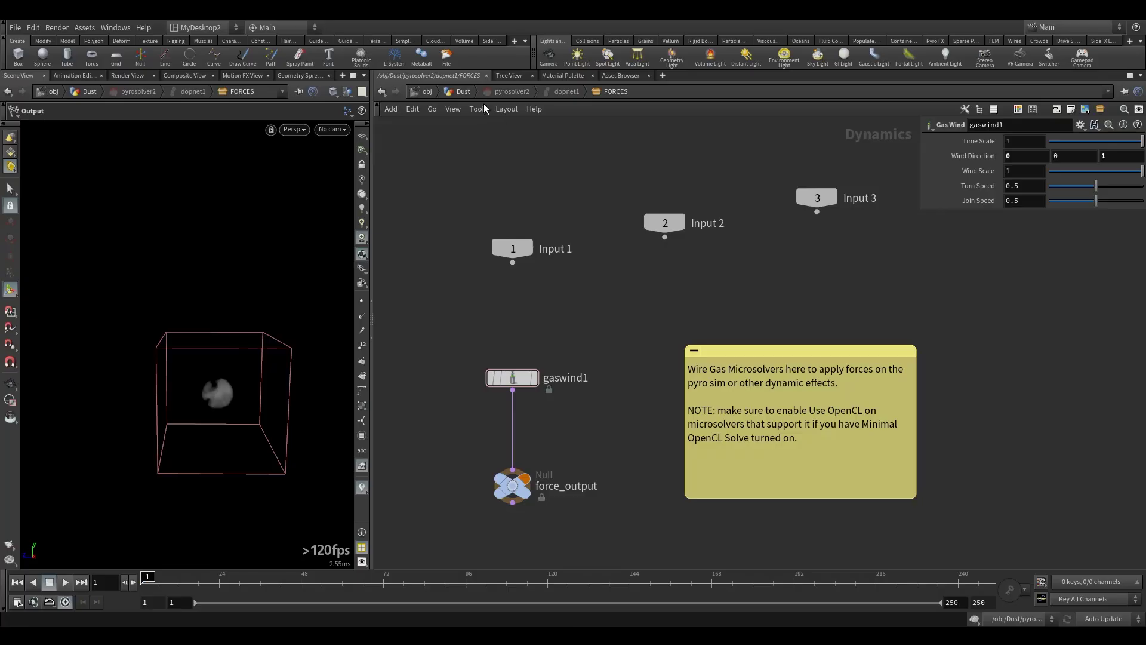
Return to the Dust network, play the merged simulation briefly to check the wind's push, and rewind to frame 1.
{"action": "left_click", "coordinate": [453, 95]}
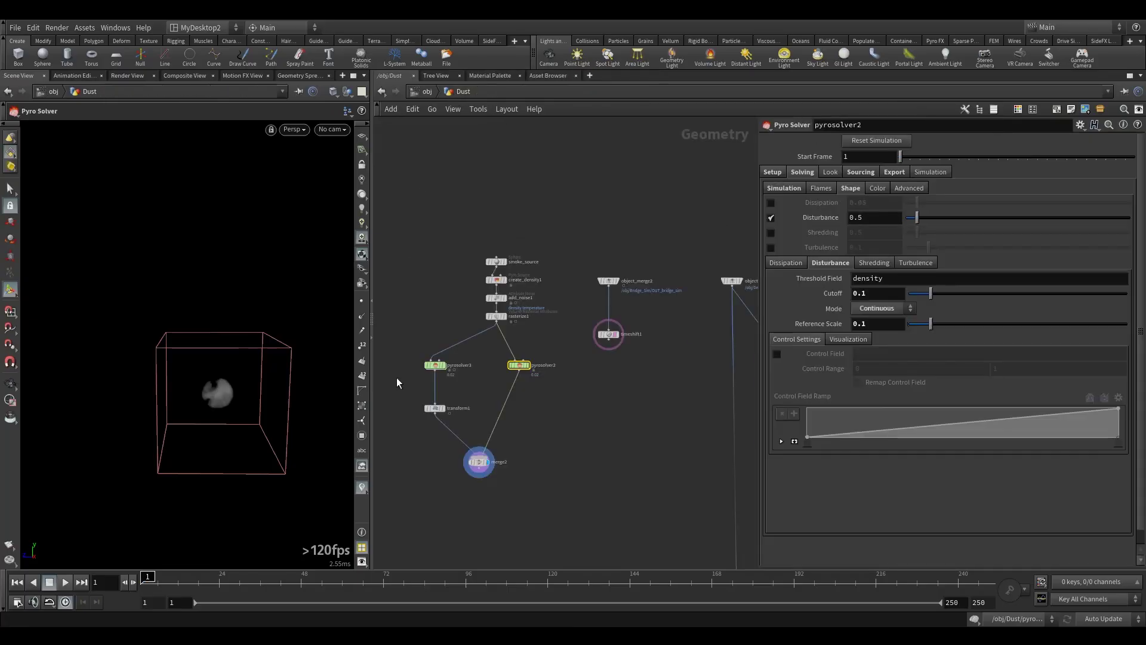
{"action": "left_click", "coordinate": [66, 581]}
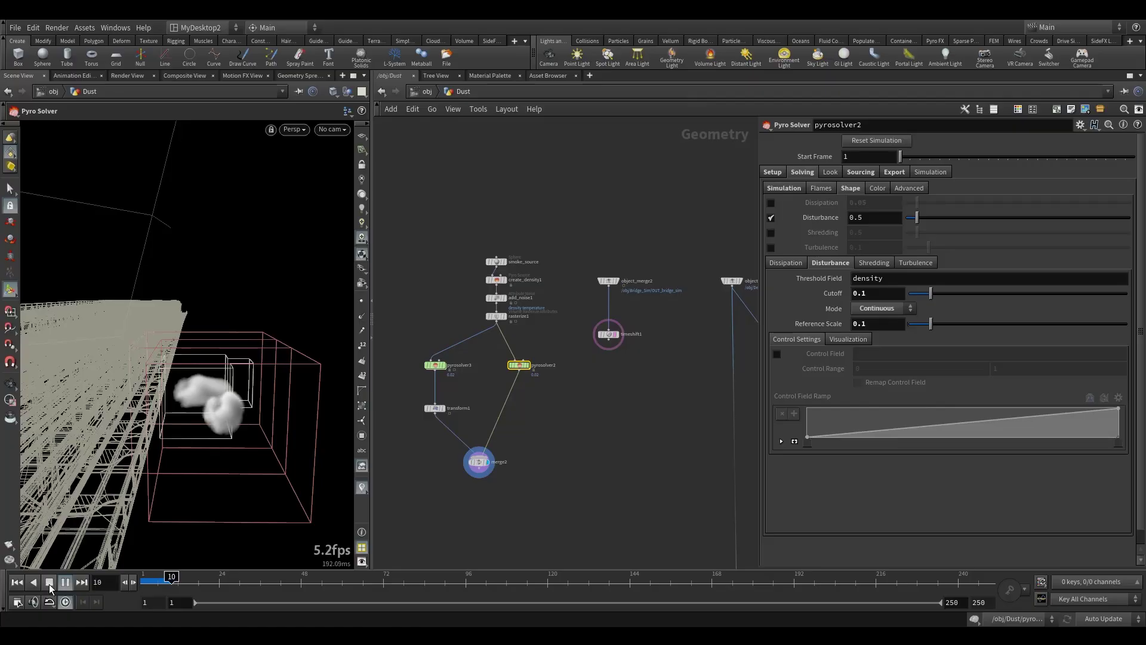
{"action": "left_click", "coordinate": [49, 586]}
{"action": "mouse_move", "coordinate": [192, 384]}
{"action": "left_mouse_down", "text": "alt"}
{"action": "mouse_move", "coordinate": [171, 401]}
{"action": "mouse_move", "coordinate": [191, 387]}
{"action": "left_mouse_up", "text": "alt"}
{"action": "left_click_drag", "start_coordinate": [160, 584], "coordinate": [143, 584]}
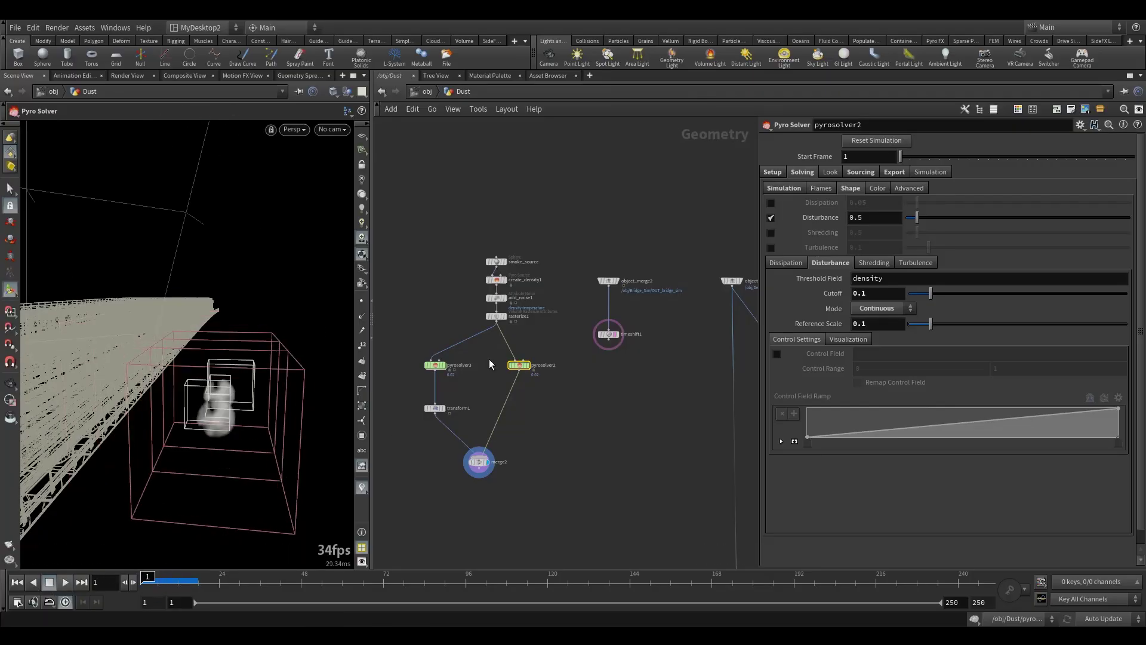
Try a Wind Scale of 0.1 on gaswind1 inside pyrosolver2 and play past frame 26.
{"action": "double_click", "coordinate": [518, 364]}
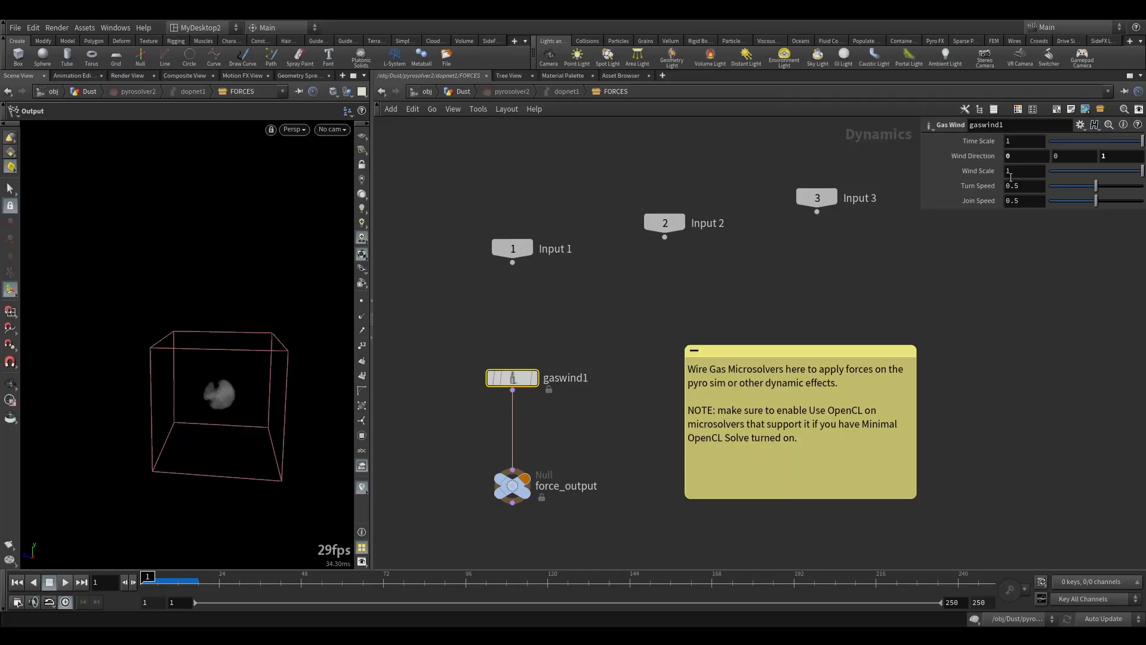
{"action": "type", "text": ".1"}
{"action": "key", "text": "Return"}
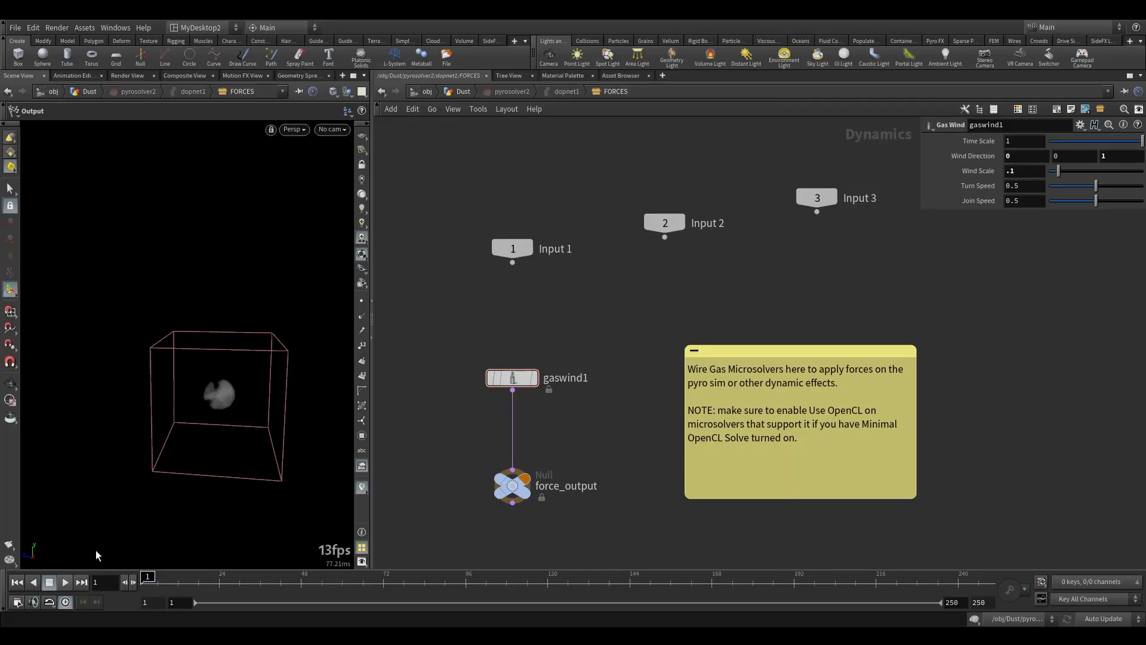
{"action": "left_click", "coordinate": [66, 582]}
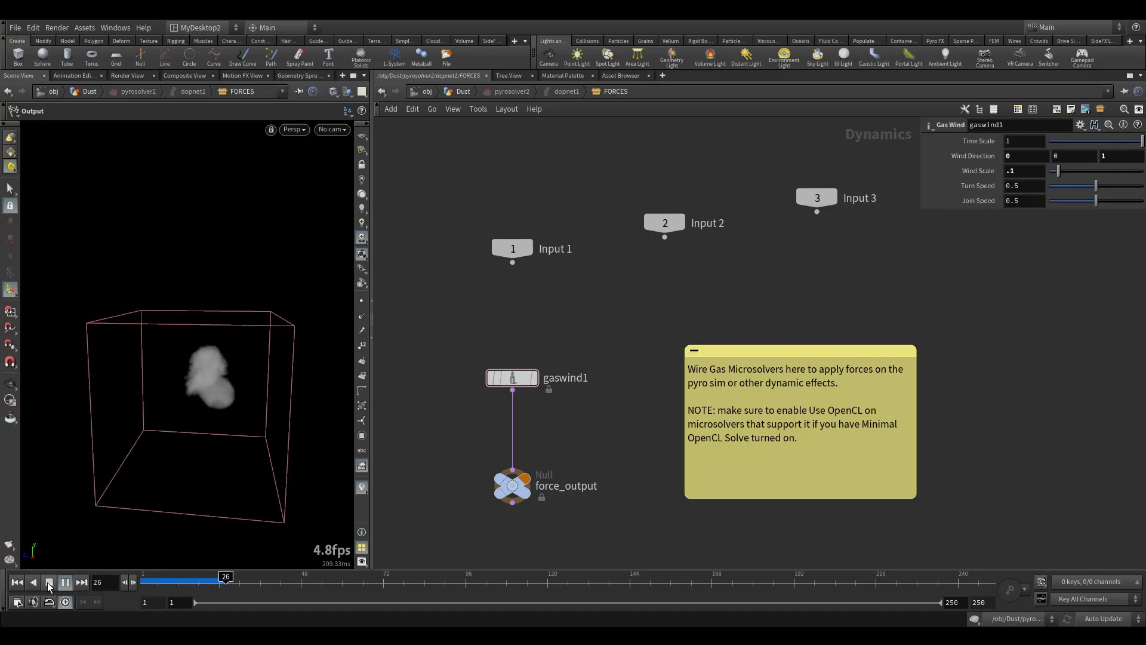
{"action": "left_click", "coordinate": [50, 583]}
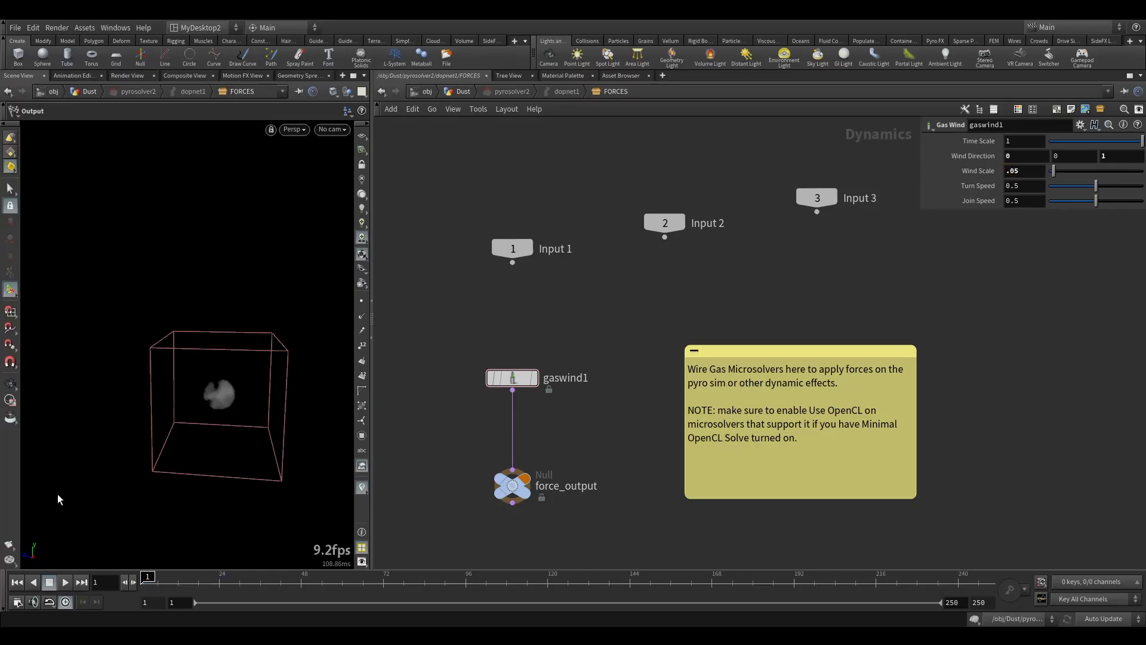
Play pyrosolver2's plume to frame 33 with Wind Scale 0.05, and examine the merged plumes in the Dust network up to frame 42.
{"action": "left_click", "coordinate": [66, 581]}
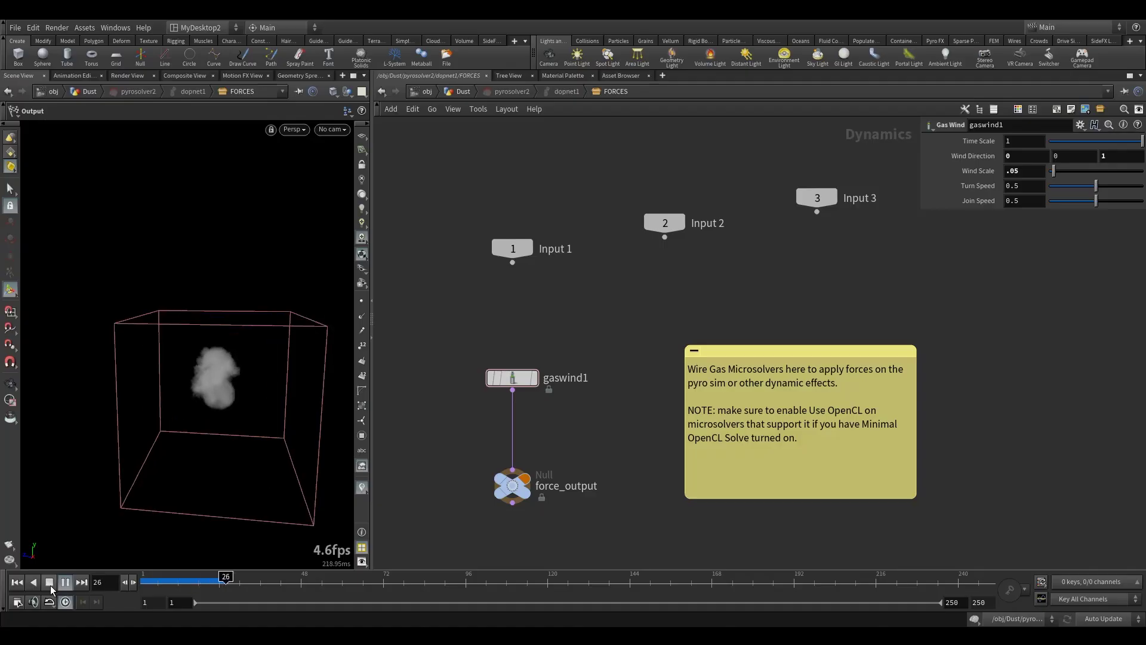
{"action": "left_click", "coordinate": [50, 584]}
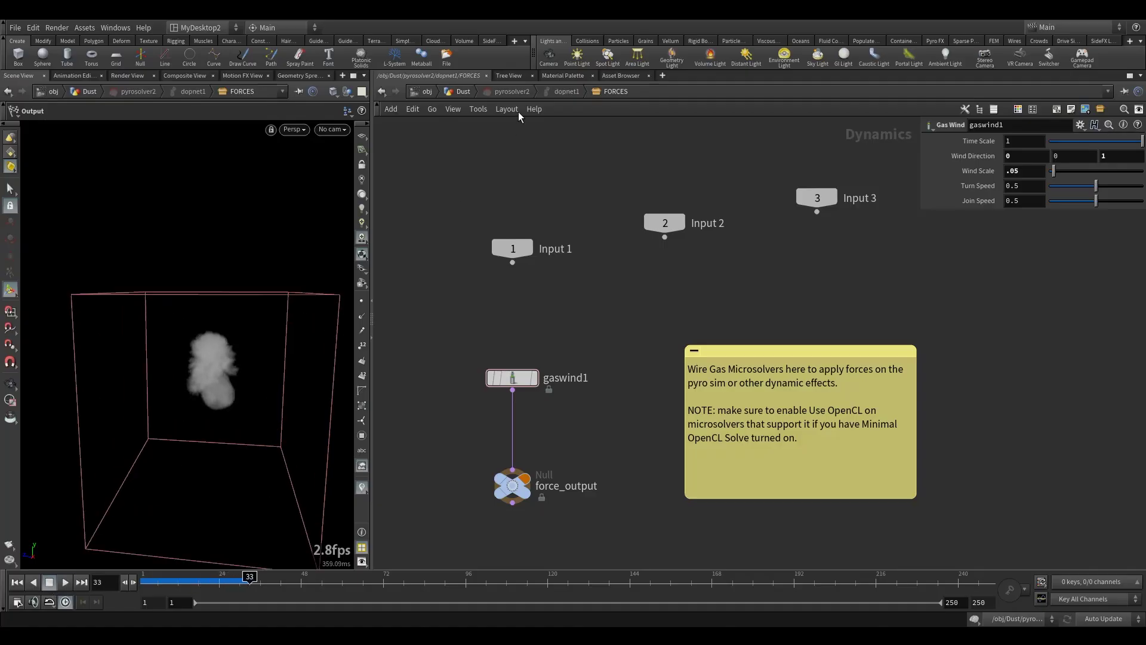
{"action": "left_click", "coordinate": [464, 92]}
{"action": "left_click_drag", "start_coordinate": [200, 333], "coordinate": [218, 376], "text": "alt"}
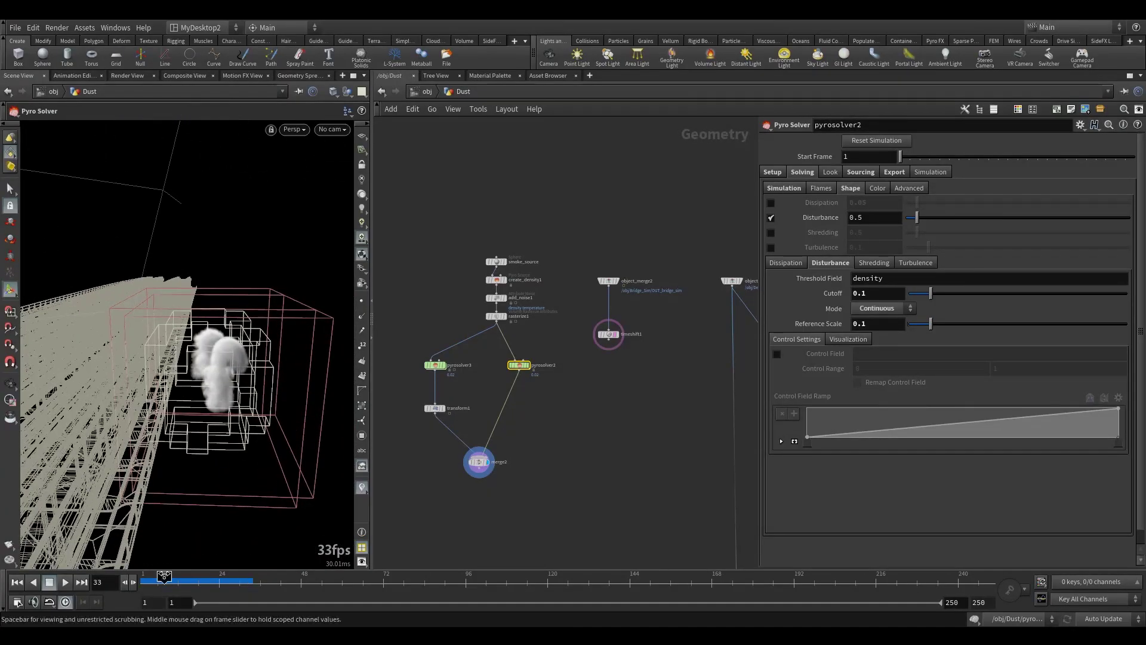
{"action": "left_click", "coordinate": [144, 577]}
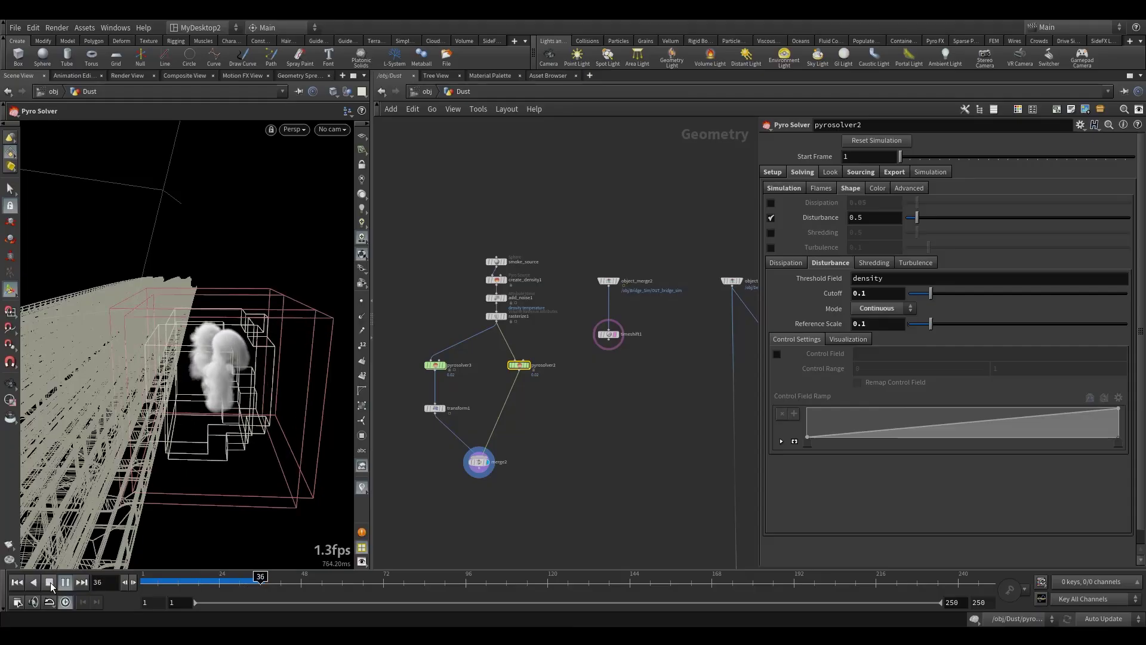
{"action": "left_click", "coordinate": [50, 582]}
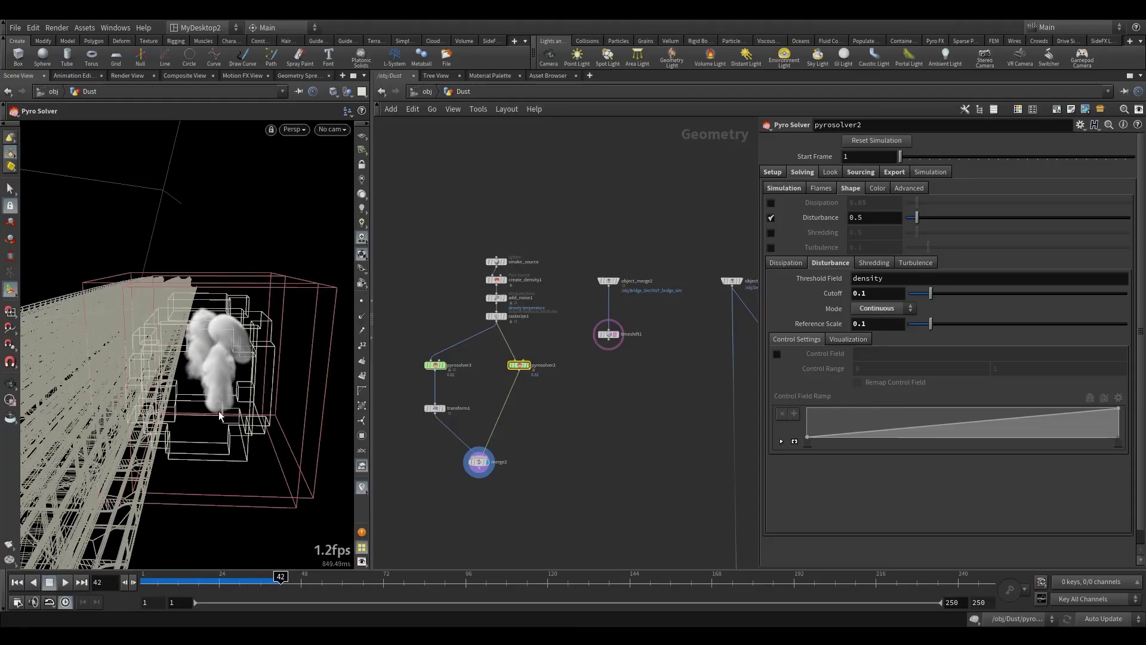
{"action": "left_click_drag", "start_coordinate": [221, 411], "coordinate": [199, 468], "text": "alt"}
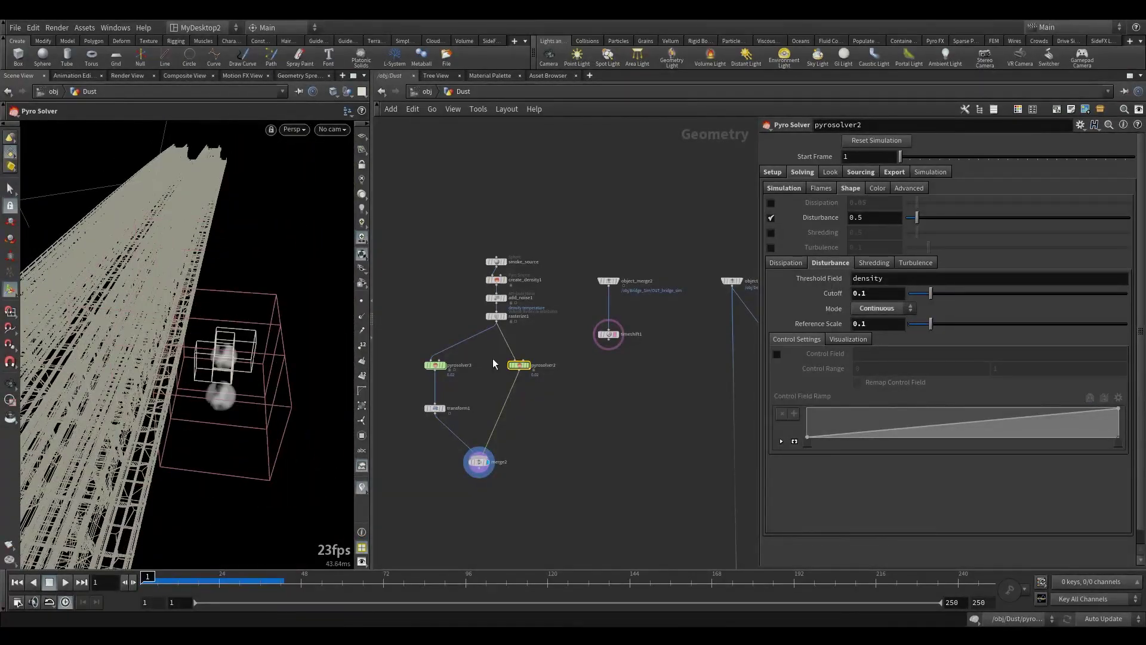
Reopen pyrosolver2's FORCES network and set gaswind1's Wind Scale to 0.07.
{"action": "double_click", "coordinate": [519, 365]}
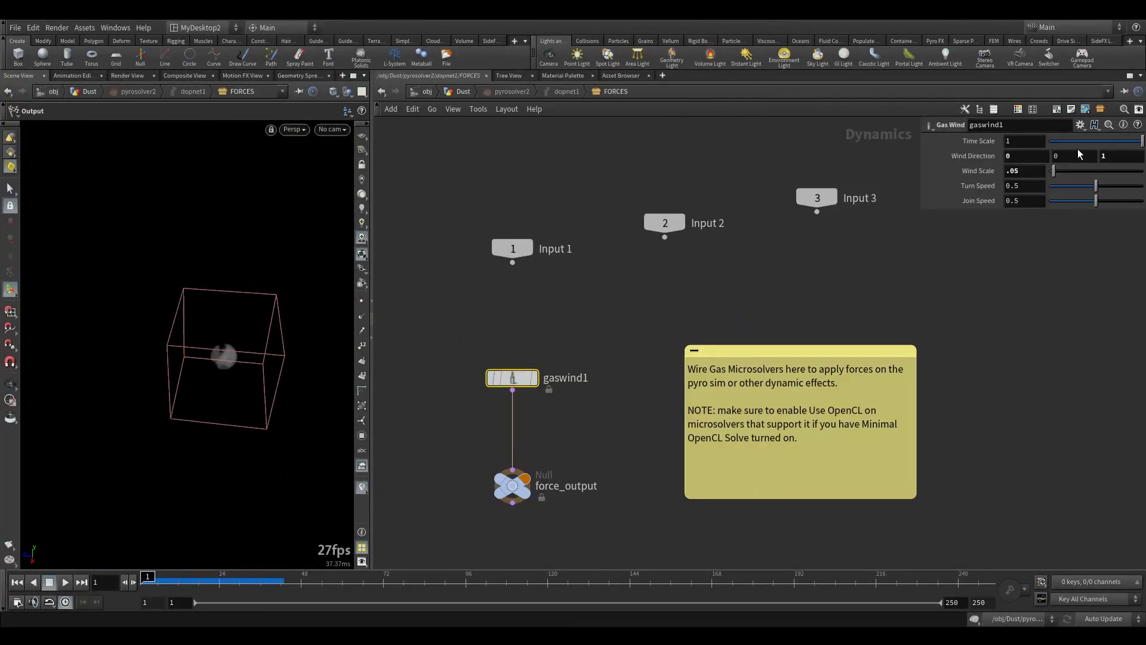
{"action": "left_click", "coordinate": [1014, 171]}
{"action": "key", "text": "BackSpace"}
{"action": "type", "text": "7"}
{"action": "left_click", "coordinate": [539, 182]}
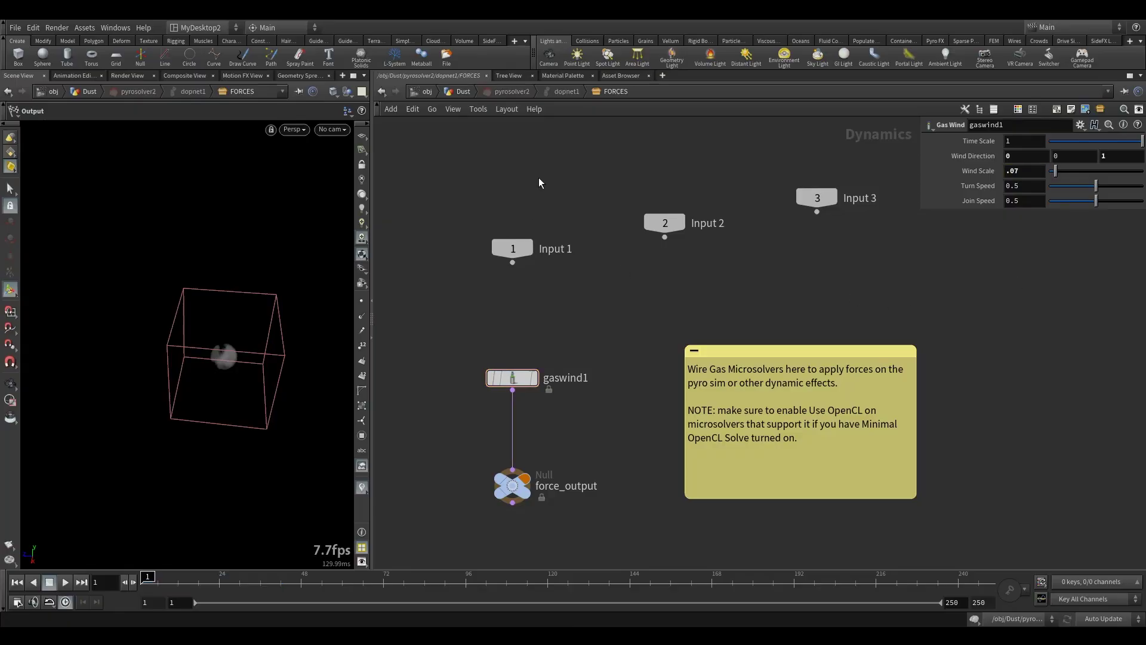
Return to the Dust network, select merge2 and play to frame 51 to compare the windblown plume with the other one.
{"action": "left_click", "coordinate": [481, 91]}
{"action": "left_click", "coordinate": [478, 461]}
{"action": "left_click", "coordinate": [52, 582]}
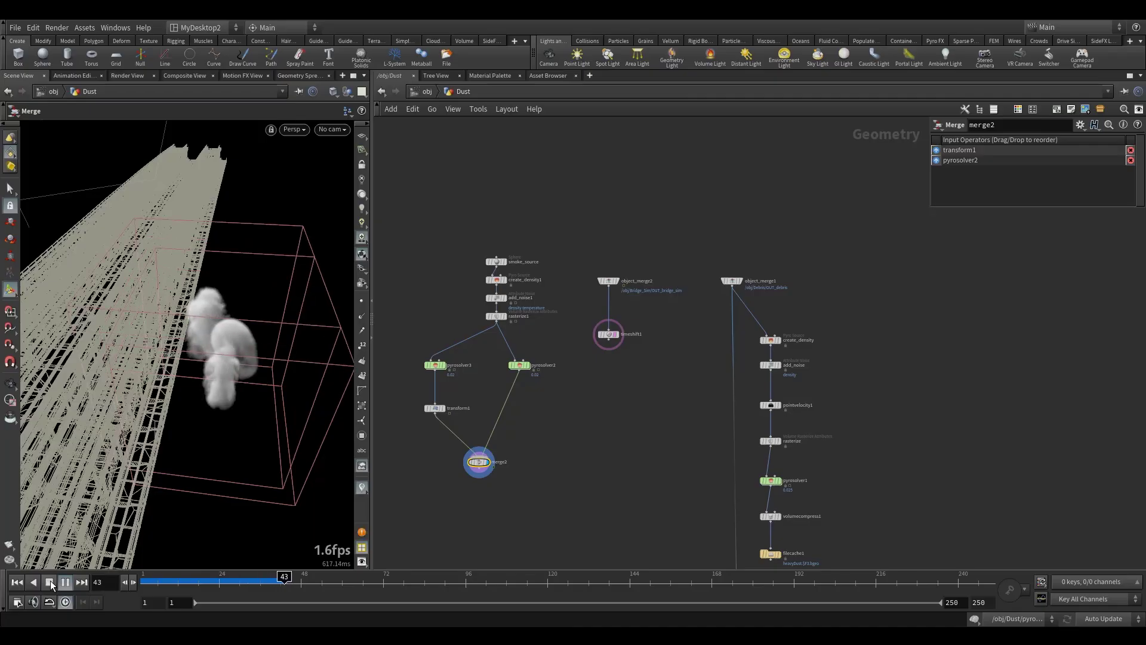
{"action": "left_click", "coordinate": [50, 580]}
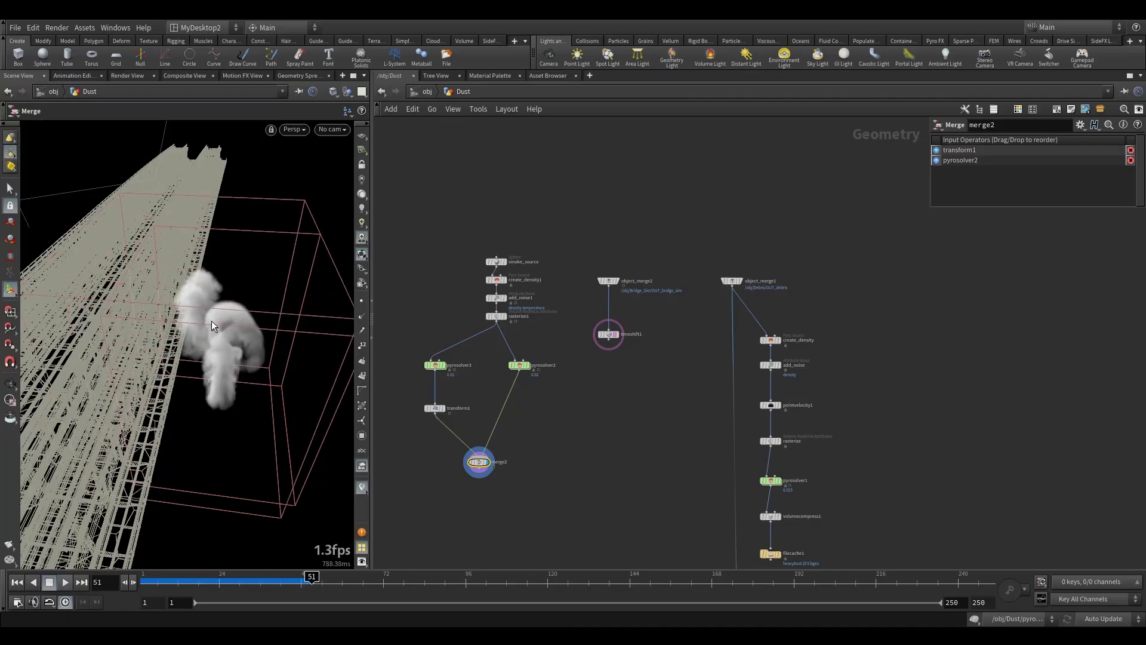
{"action": "left_click_drag", "start_coordinate": [212, 321], "coordinate": [206, 518], "text": "alt"}
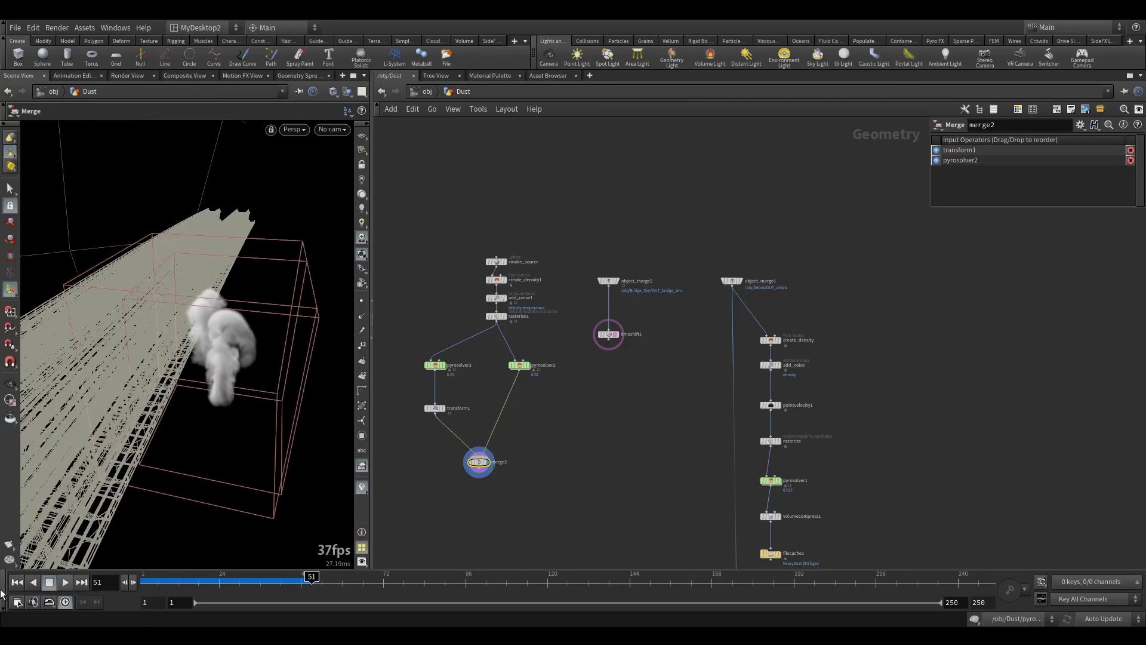
Rewind to frame 1, copy gaswind1 from pyrosolver2's FORCES network and return to the Dust network.
{"action": "left_click", "coordinate": [16, 582]}
{"action": "left_click", "coordinate": [519, 365]}
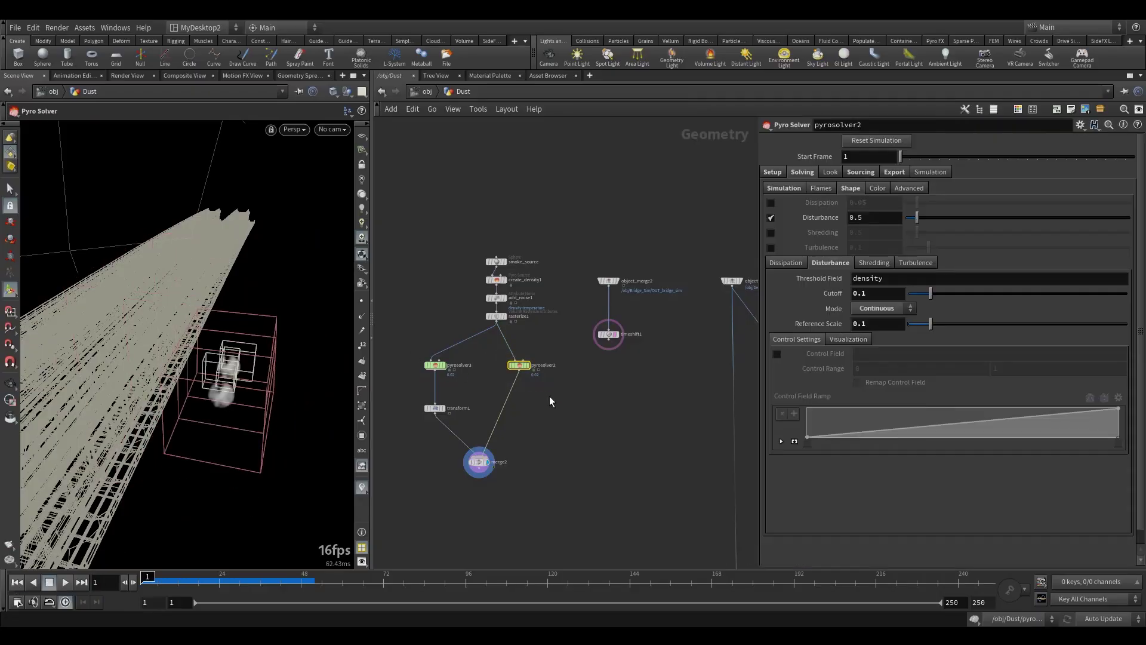
{"action": "double_click", "coordinate": [521, 364]}
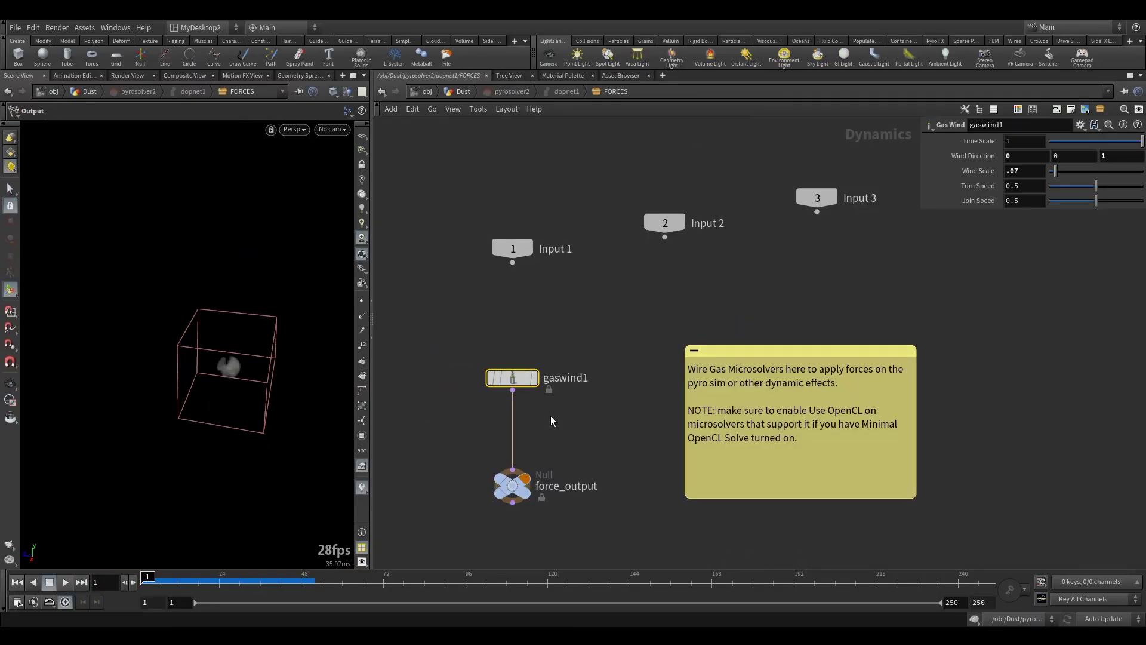
{"action": "key", "text": "ctrl+c"}
{"action": "left_click", "coordinate": [463, 92]}
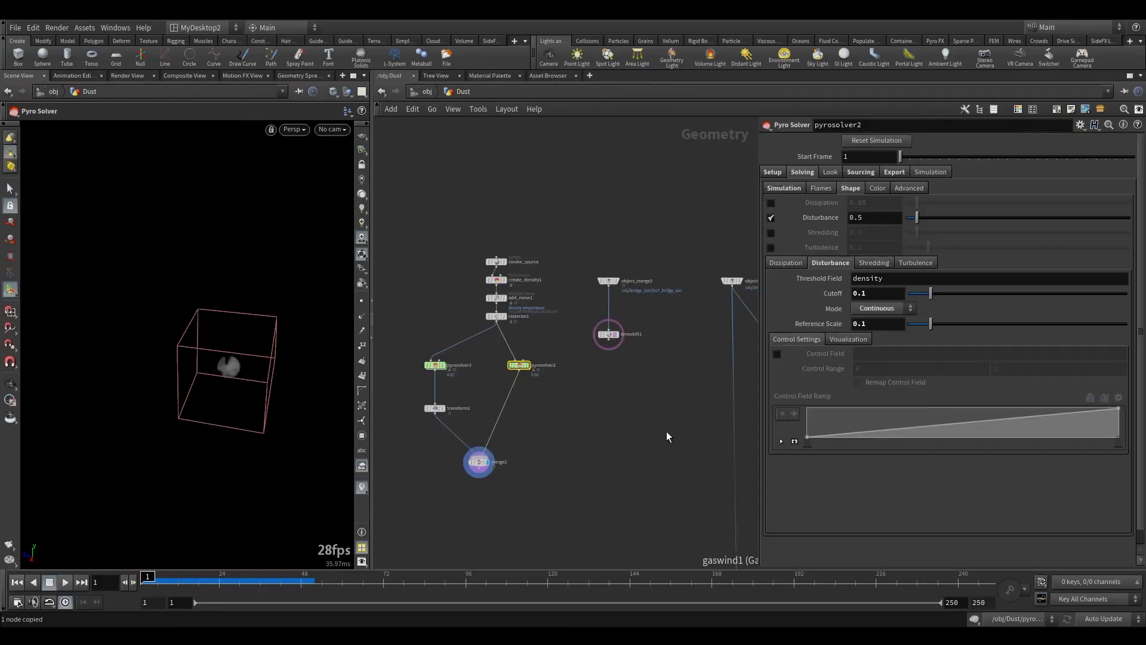
Paste gaswind1 into pyrosolver1's FORCES network and wire it into force_output.
{"action": "scroll", "coordinate": [630, 399], "scroll_direction": "down", "scroll_amount": 3}
{"action": "scroll", "coordinate": [575, 327], "scroll_direction": "up", "scroll_amount": 5}
{"action": "double_click", "coordinate": [599, 327]}
{"action": "key", "text": "ctrl+v"}
{"action": "left_click_drag", "start_coordinate": [484, 372], "coordinate": [532, 481]}
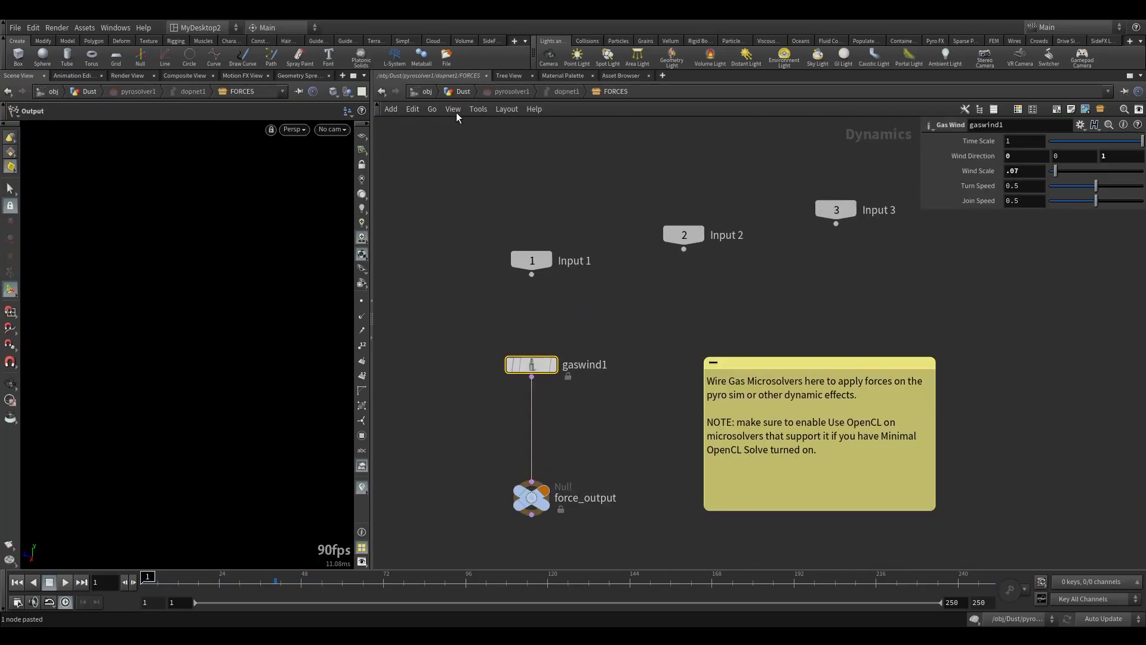
Return to the Dust network and set pyrosolver1's disturbance Reference Scale to 0.1.
{"action": "left_click", "coordinate": [461, 93]}
{"action": "double_click", "coordinate": [859, 326]}
{"action": "type", "text": "1"}
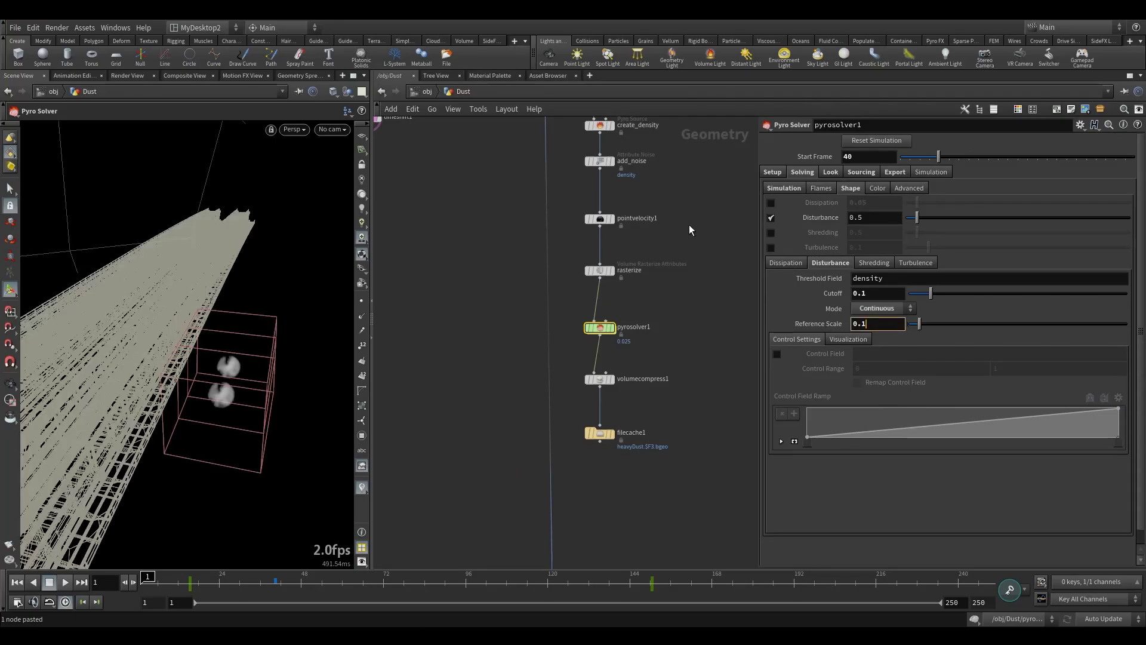
{"action": "key", "text": "Return"}
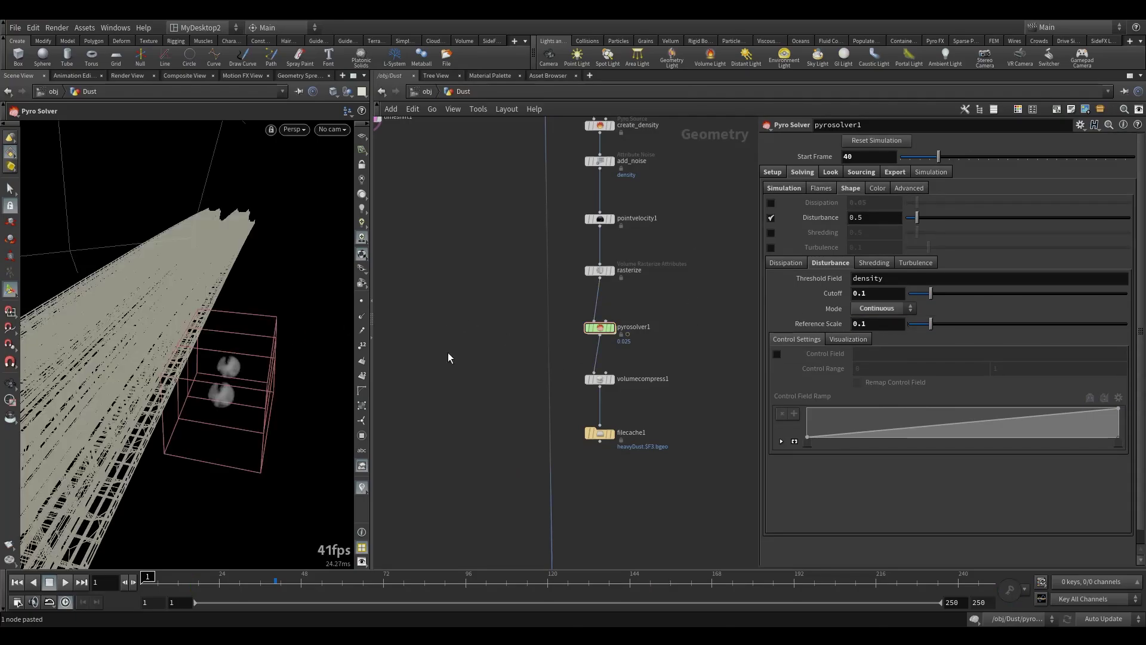
Delete the side-by-side smoke test nodes from the Dust network.
{"action": "key", "text": "h"}
{"action": "left_click_drag", "start_coordinate": [535, 399], "coordinate": [445, 197]}
{"action": "key", "text": "Delete"}
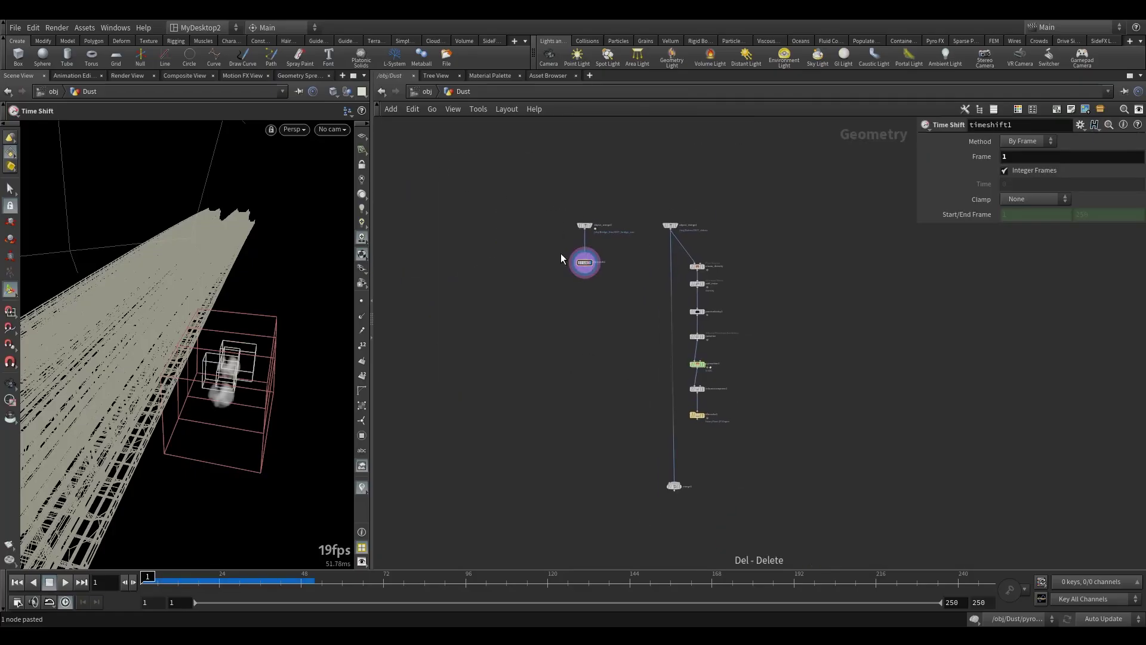
{"action": "scroll", "coordinate": [650, 321], "scroll_direction": "up", "scroll_amount": 5}
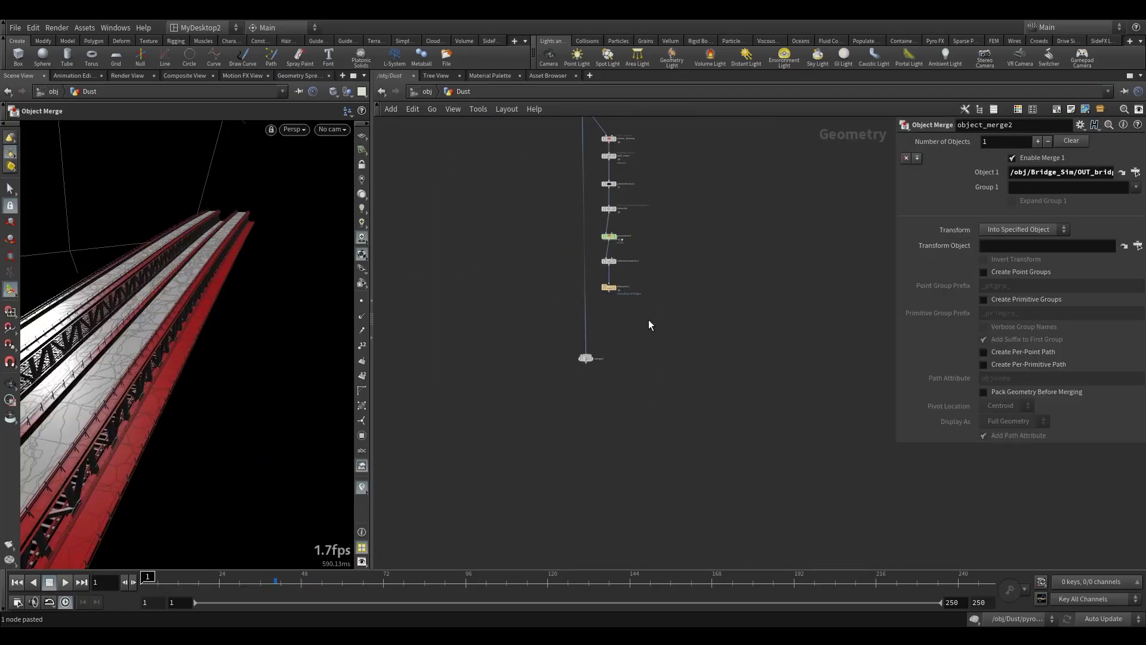
Select pyrosolver1 in the debris dust chain and make it the displayed node.
{"action": "left_click_drag", "start_coordinate": [572, 360], "coordinate": [633, 436]}
{"action": "middle_click_drag", "start_coordinate": [704, 293], "coordinate": [691, 410]}
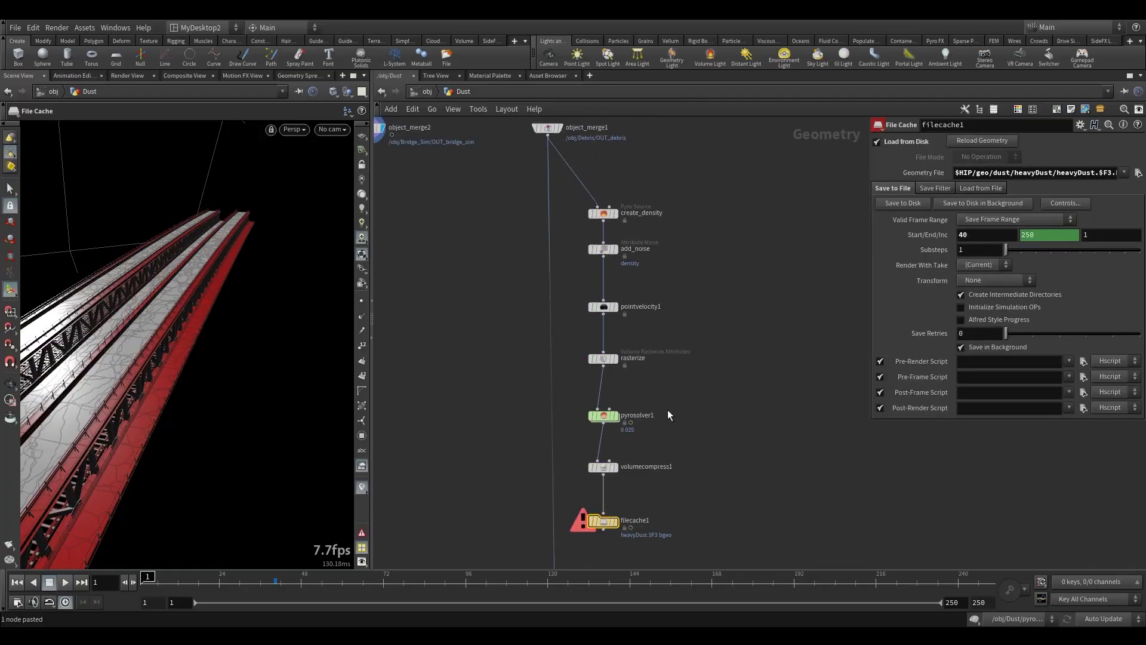
{"action": "scroll", "coordinate": [588, 380], "scroll_direction": "up", "scroll_amount": 3}
{"action": "left_click", "coordinate": [626, 435]}
{"action": "left_click", "coordinate": [656, 416]}
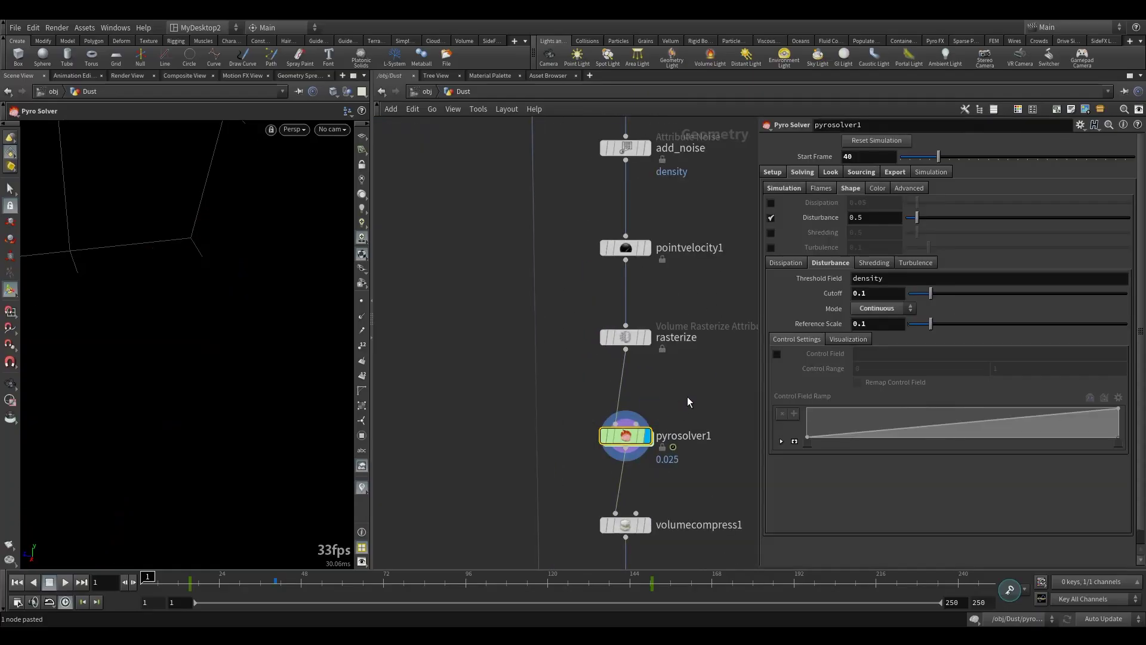
Set pyrosolver1's Y boundary condition to Open and enable its Max Size limit.
{"action": "left_click", "coordinate": [773, 174]}
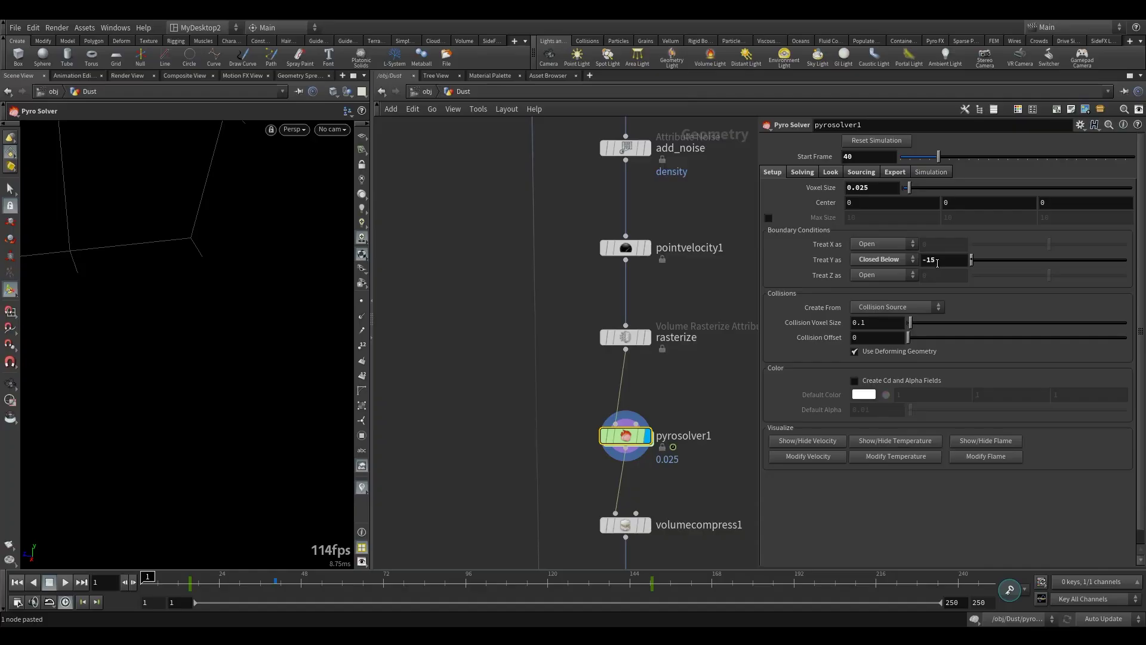
{"action": "left_click_drag", "start_coordinate": [926, 261], "coordinate": [943, 261]}
{"action": "left_click", "coordinate": [882, 260]}
{"action": "left_click", "coordinate": [703, 286]}
{"action": "left_click", "coordinate": [890, 260]}
{"action": "left_click", "coordinate": [884, 245]}
{"action": "left_click", "coordinate": [881, 261]}
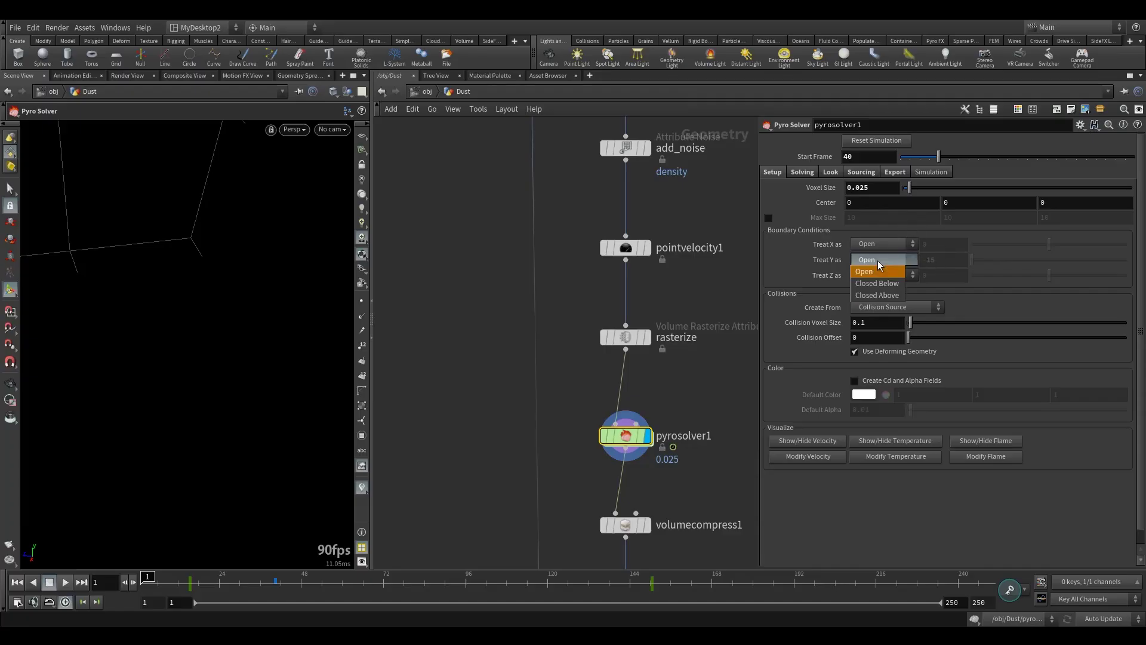
{"action": "left_click", "coordinate": [879, 272]}
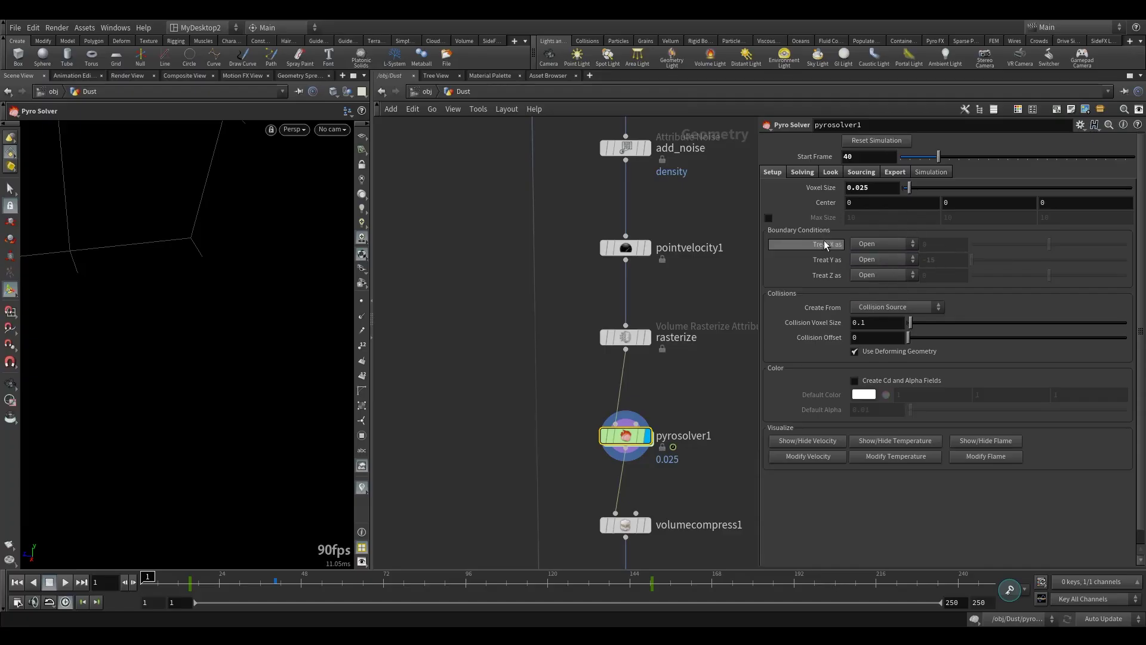
{"action": "left_click", "coordinate": [768, 217]}
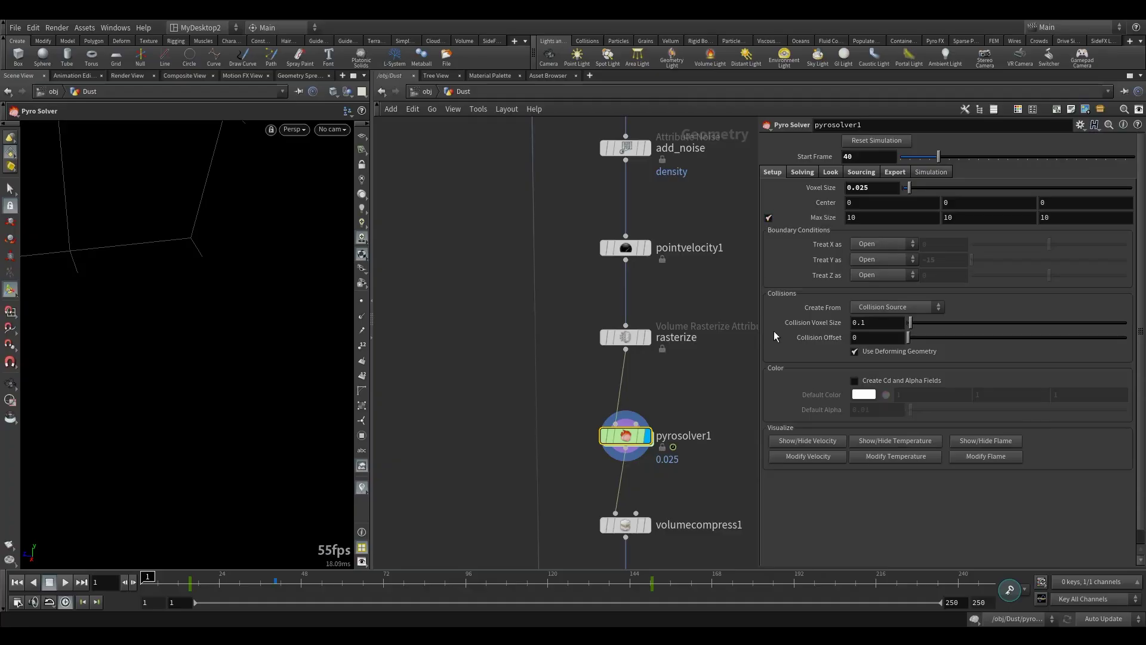
Template object_merge2 and frame the whole bridge in the viewport as a size reference.
{"action": "key", "text": "Escape"}
{"action": "left_click_drag", "start_coordinate": [194, 357], "coordinate": [335, 322]}
{"action": "key", "text": "h"}
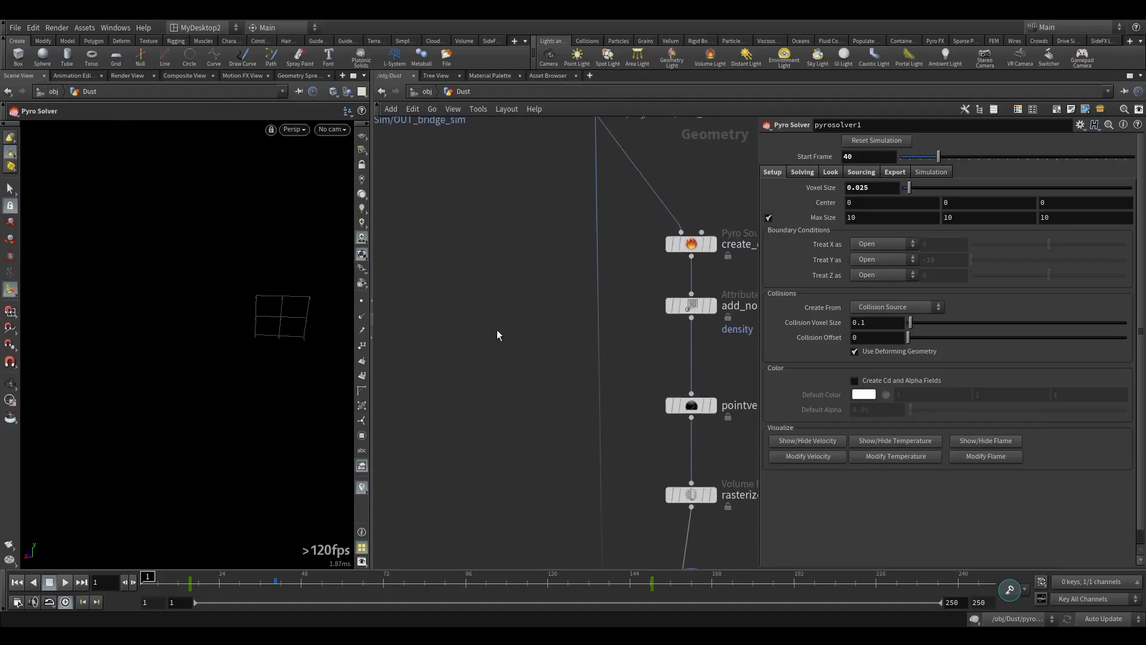
{"action": "left_click", "coordinate": [348, 93]}
{"action": "left_click", "coordinate": [368, 133]}
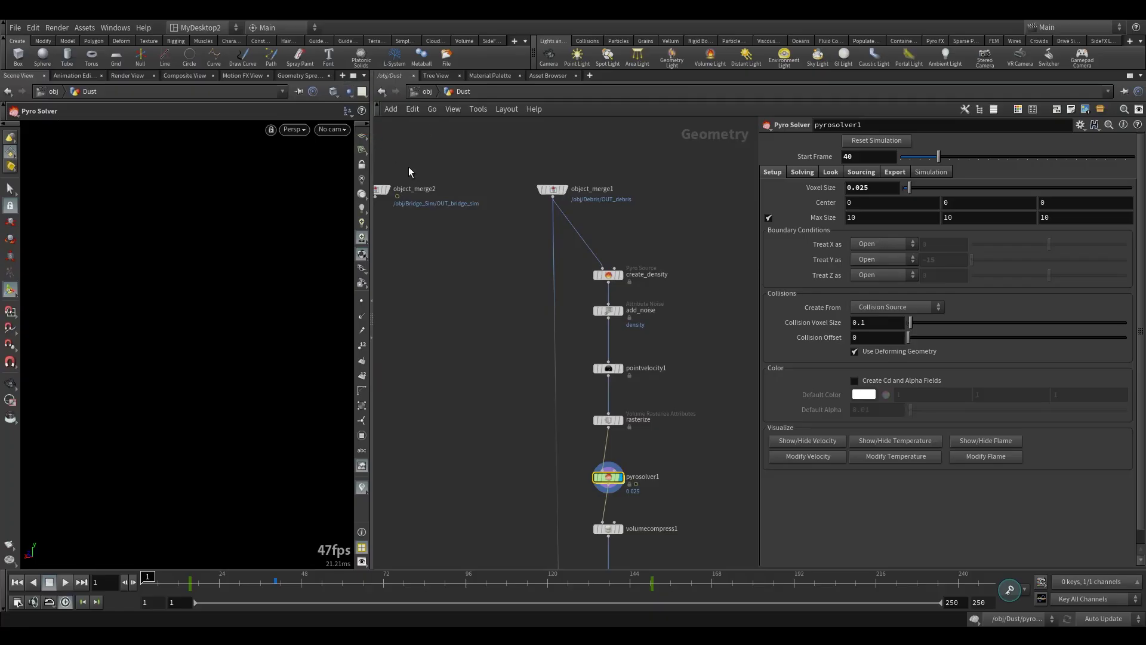
{"action": "left_click", "coordinate": [387, 192]}
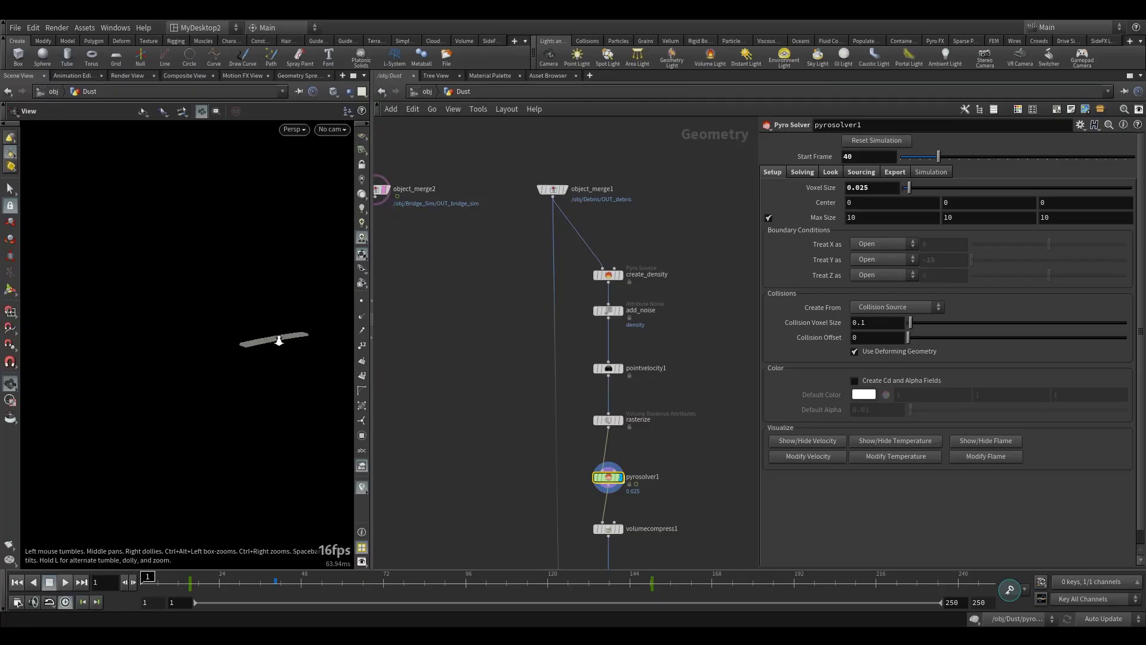
{"action": "right_click_drag", "start_coordinate": [459, 275], "coordinate": [210, 368]}
{"action": "left_click_drag", "start_coordinate": [209, 368], "coordinate": [171, 374]}
{"action": "right_click_drag", "start_coordinate": [171, 373], "coordinate": [171, 376]}
{"action": "left_click_drag", "start_coordinate": [172, 376], "coordinate": [176, 366]}
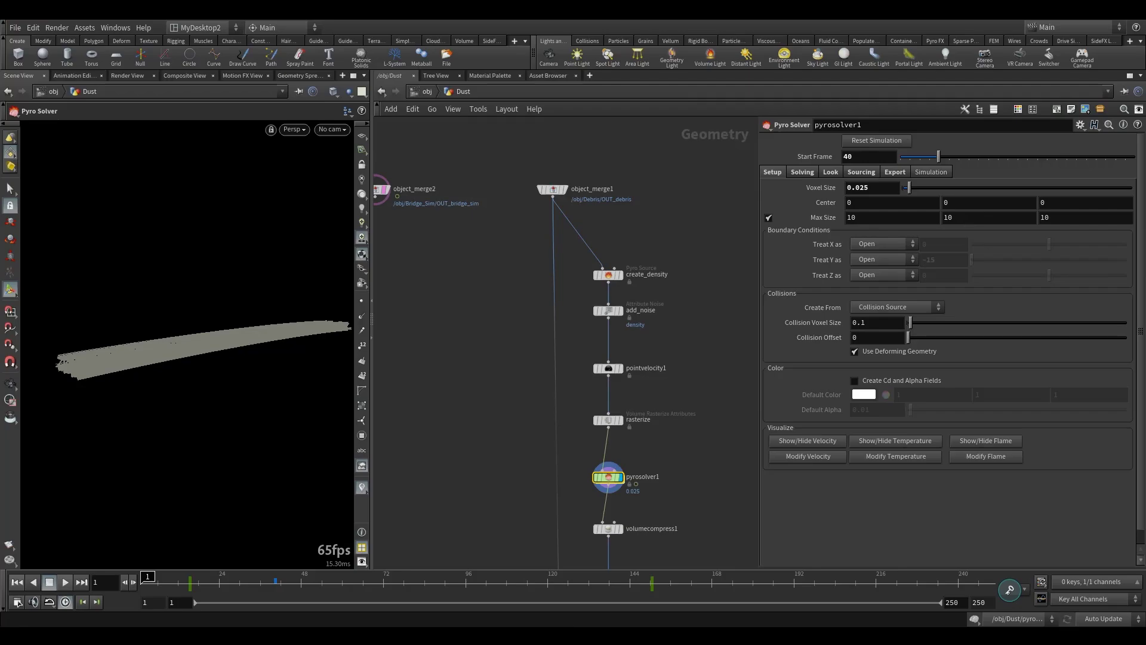
Add a Box node in the empty area beside pyrosolver1 and select it.
{"action": "key", "text": "Tab"}
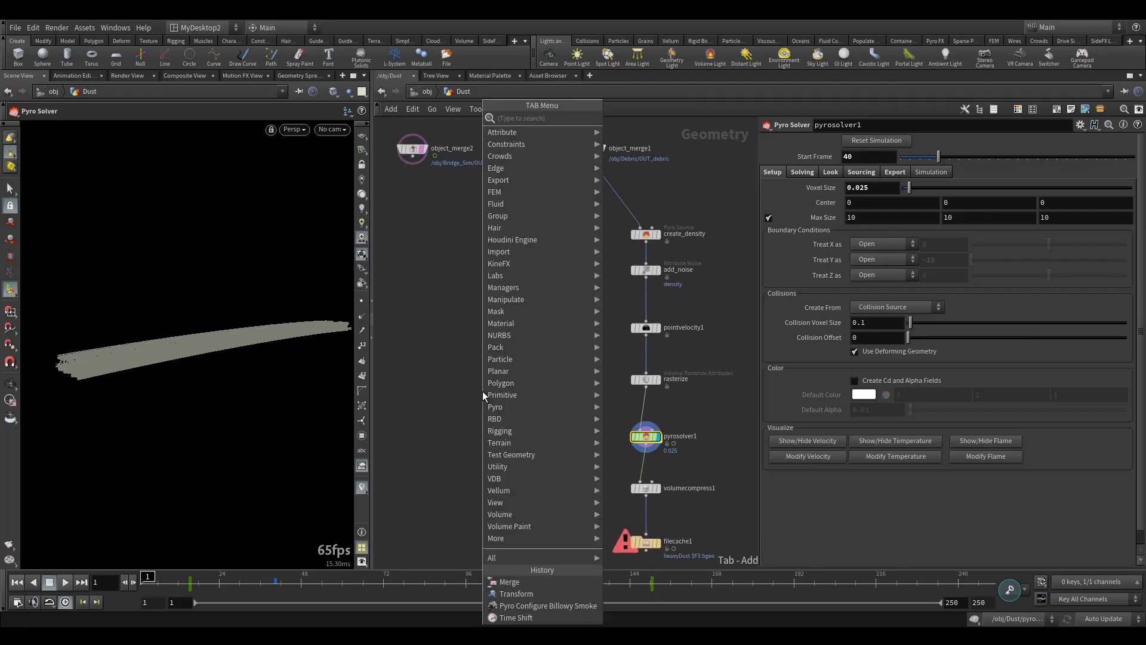
{"action": "type", "text": "bo"}
{"action": "left_click", "coordinate": [668, 129]}
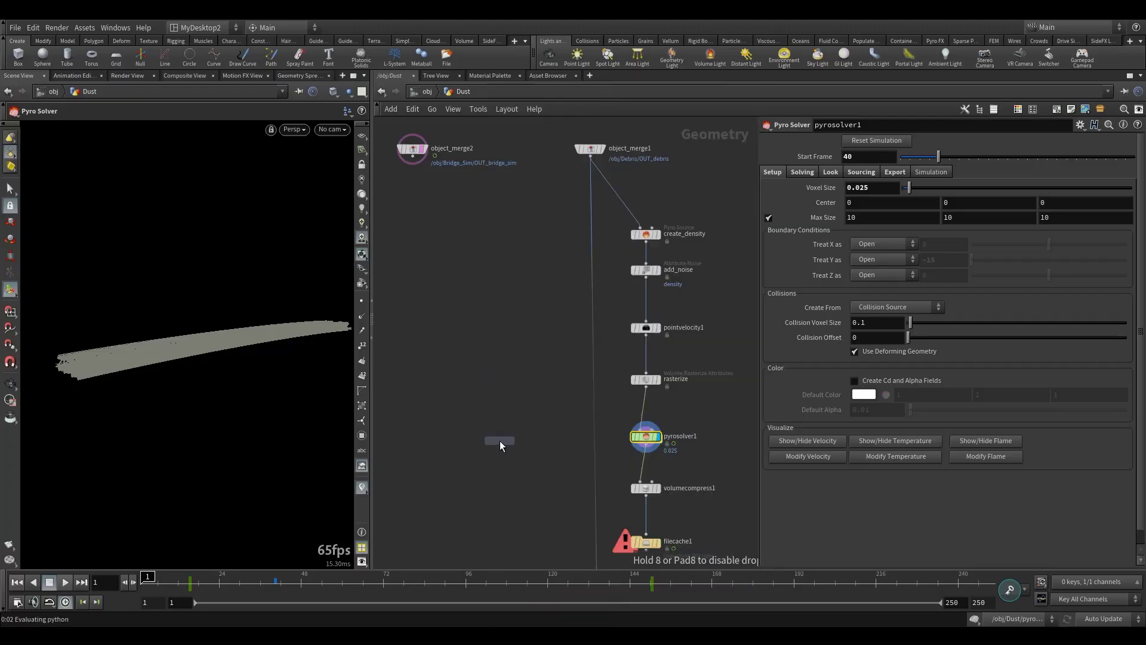
{"action": "left_click", "coordinate": [500, 442]}
{"action": "left_click_drag", "start_coordinate": [461, 409], "coordinate": [519, 468]}
{"action": "left_click_drag", "start_coordinate": [619, 410], "coordinate": [669, 457]}
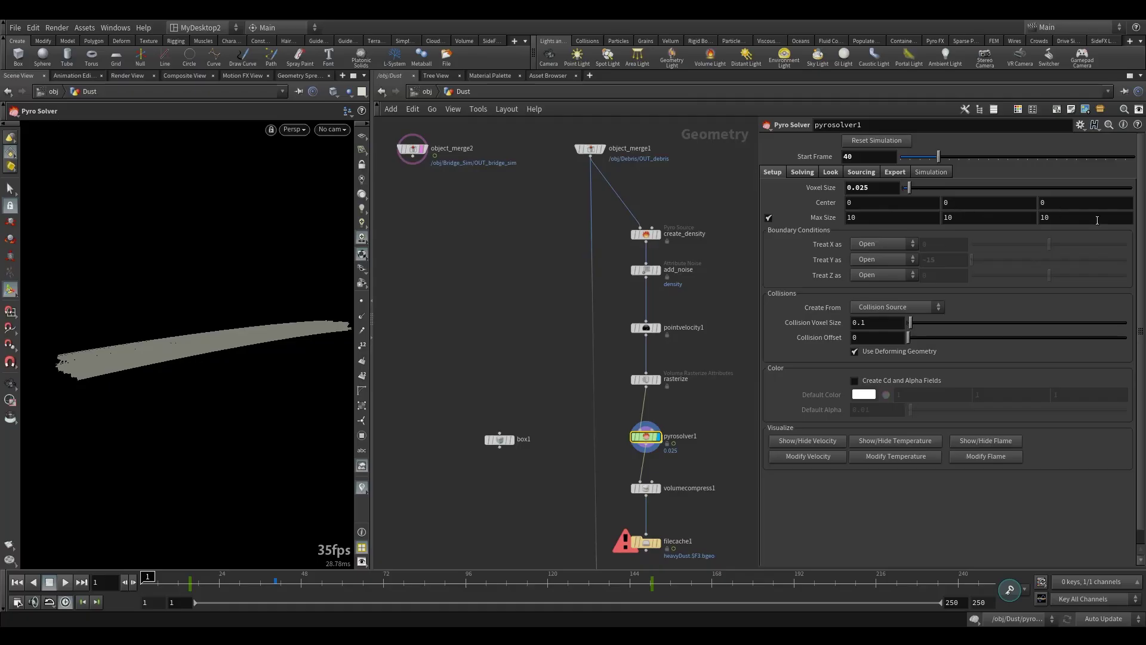
{"action": "left_click_drag", "start_coordinate": [466, 412], "coordinate": [537, 480]}
{"action": "left_click_drag", "start_coordinate": [1037, 185], "coordinate": [867, 188]}
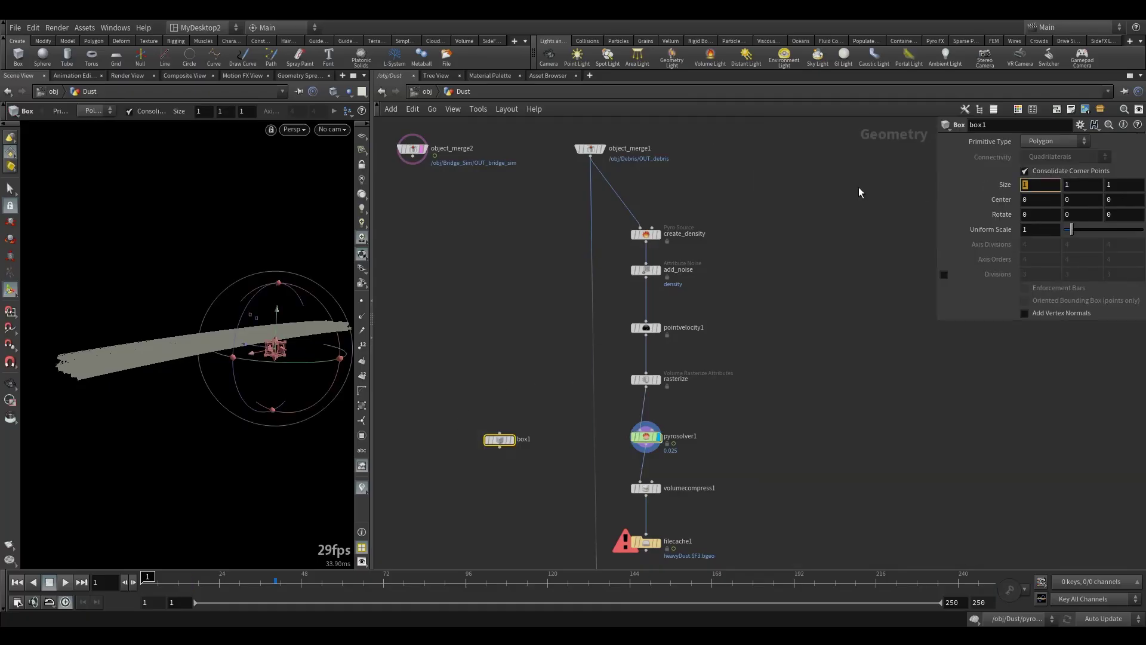
{"action": "type", "text": "0"}
{"action": "key", "text": "Tab"}
{"action": "type", "text": "0"}
{"action": "key", "text": "Tab"}
{"action": "type", "text": "0"}
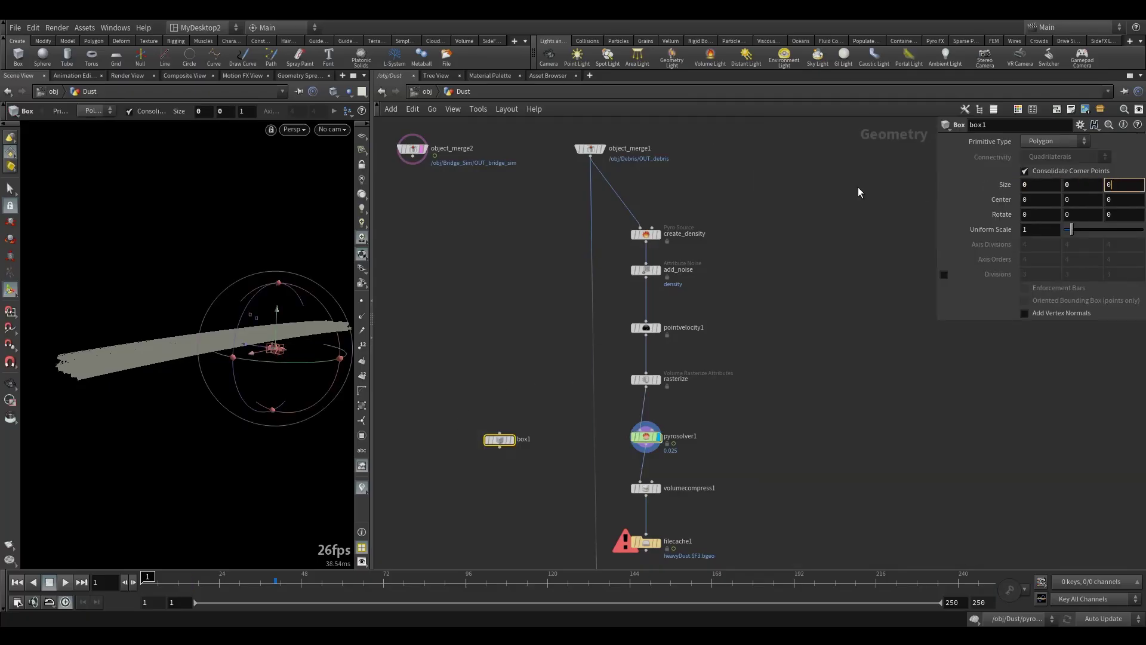
{"action": "key", "text": "Tab"}
Set box1's Size to 10, 10, 10 to mirror the solver's size limit.
{"action": "left_click_drag", "start_coordinate": [1040, 186], "coordinate": [957, 198]}
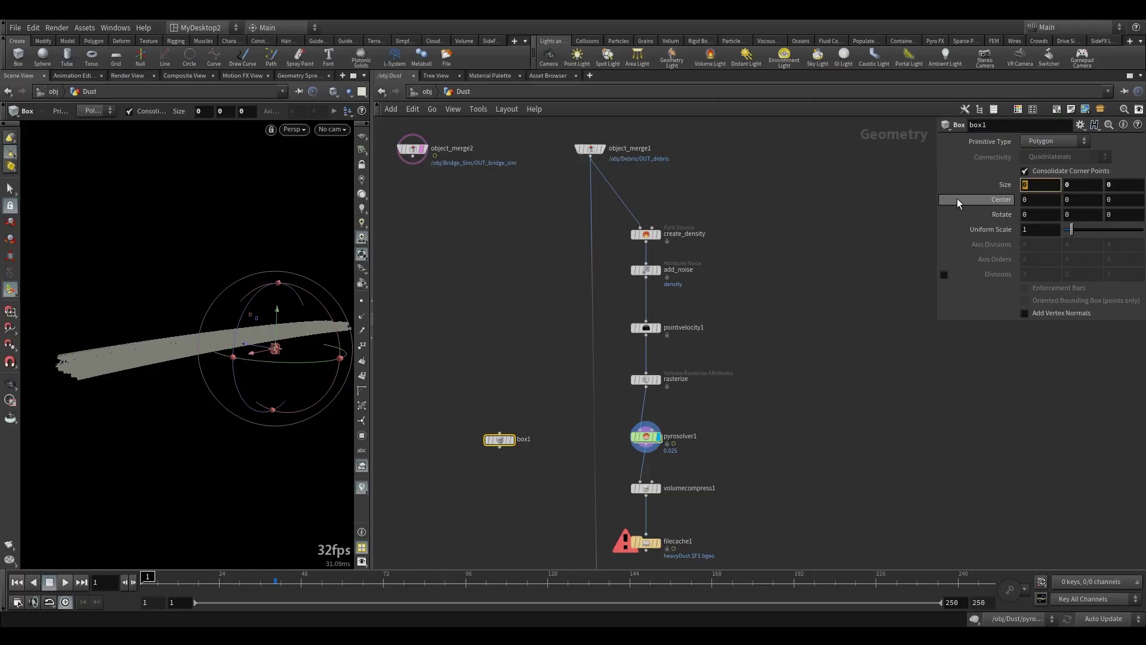
{"action": "type", "text": "10"}
{"action": "key", "text": "Tab"}
{"action": "type", "text": "10"}
{"action": "key", "text": "Tab"}
{"action": "type", "text": "10"}
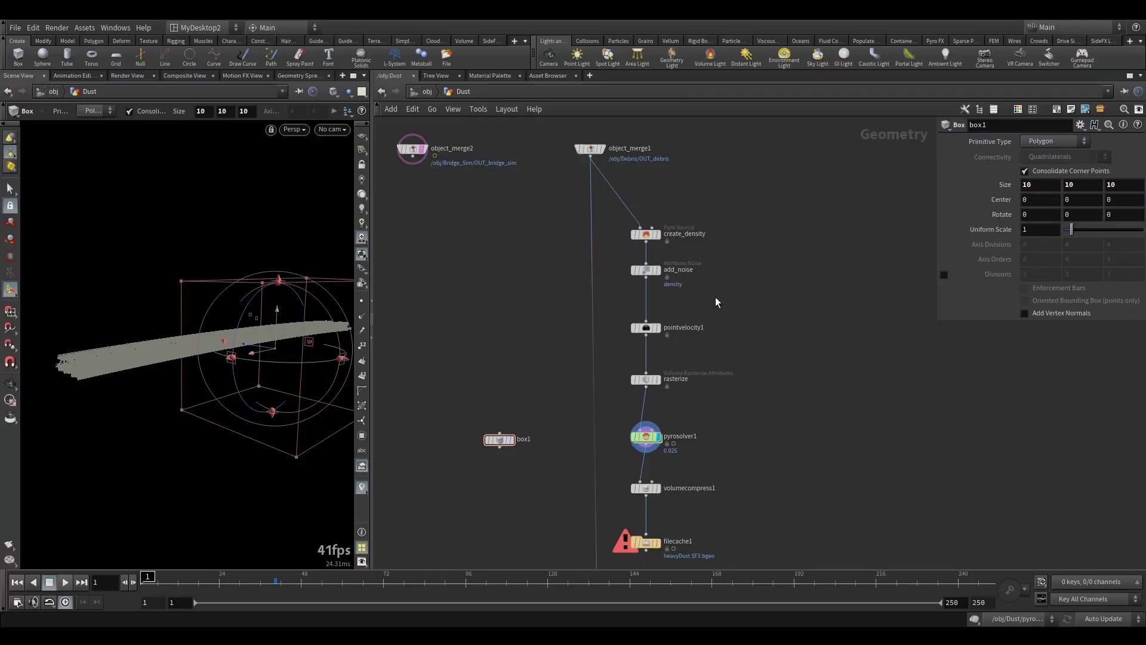
Compare box1 with the templated bridge and set the box's Center Z to 2.
{"action": "key", "text": "Escape"}
{"action": "left_click_drag", "start_coordinate": [203, 324], "coordinate": [243, 351], "text": "alt"}
{"action": "middle_click_drag", "start_coordinate": [258, 381], "coordinate": [192, 325], "text": "alt"}
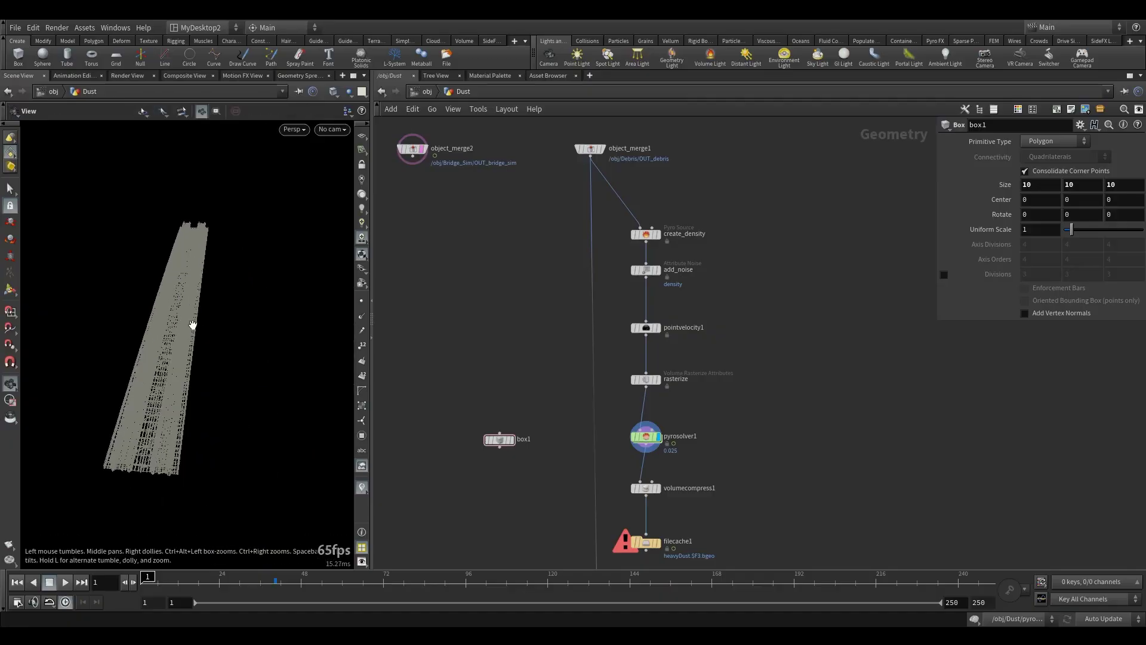
{"action": "left_click_drag", "start_coordinate": [192, 325], "coordinate": [186, 356], "text": "alt"}
{"action": "left_click", "coordinate": [646, 437]}
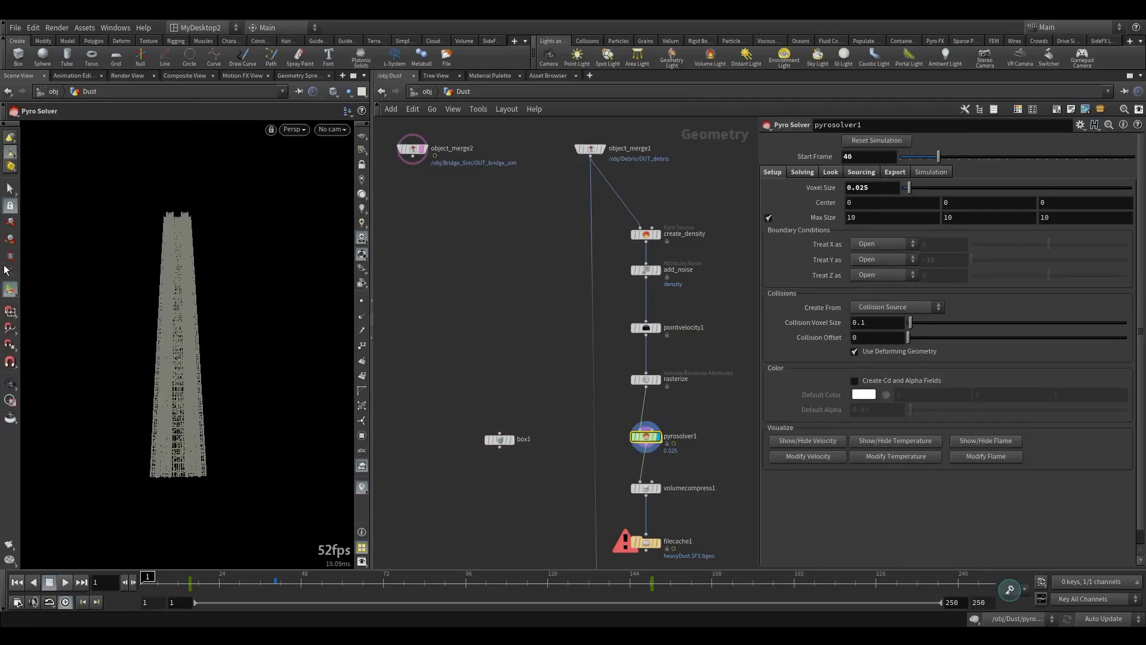
{"action": "left_click", "coordinate": [500, 440]}
{"action": "left_click_drag", "start_coordinate": [269, 382], "coordinate": [220, 320]}
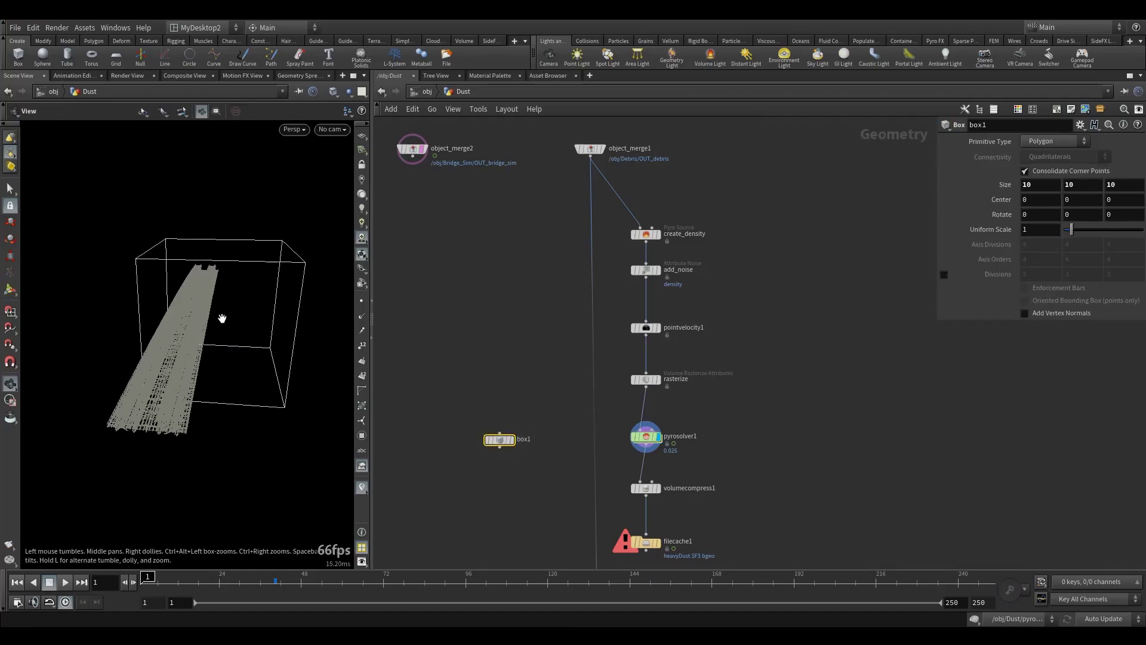
{"action": "key", "text": "Return"}
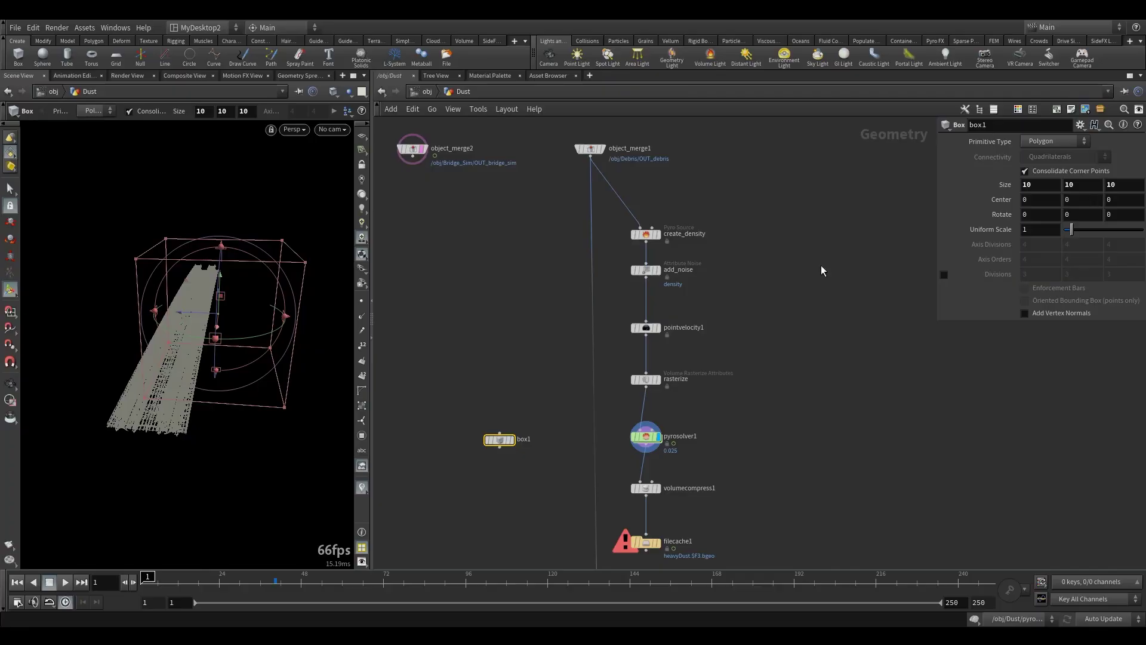
{"action": "middle_click_drag", "start_coordinate": [1124, 202], "coordinate": [1141, 180]}
Enlarge box1 horizontally by setting its Size X and Size Z to 20.
{"action": "left_click_drag", "start_coordinate": [295, 325], "coordinate": [215, 311], "text": "alt"}
{"action": "key", "text": "Escape"}
{"action": "right_click_drag", "start_coordinate": [216, 311], "coordinate": [192, 328], "text": "alt"}
{"action": "left_click_drag", "start_coordinate": [192, 328], "coordinate": [335, 280], "text": "alt"}
{"action": "key", "text": "Return"}
{"action": "double_click", "coordinate": [1028, 184]}
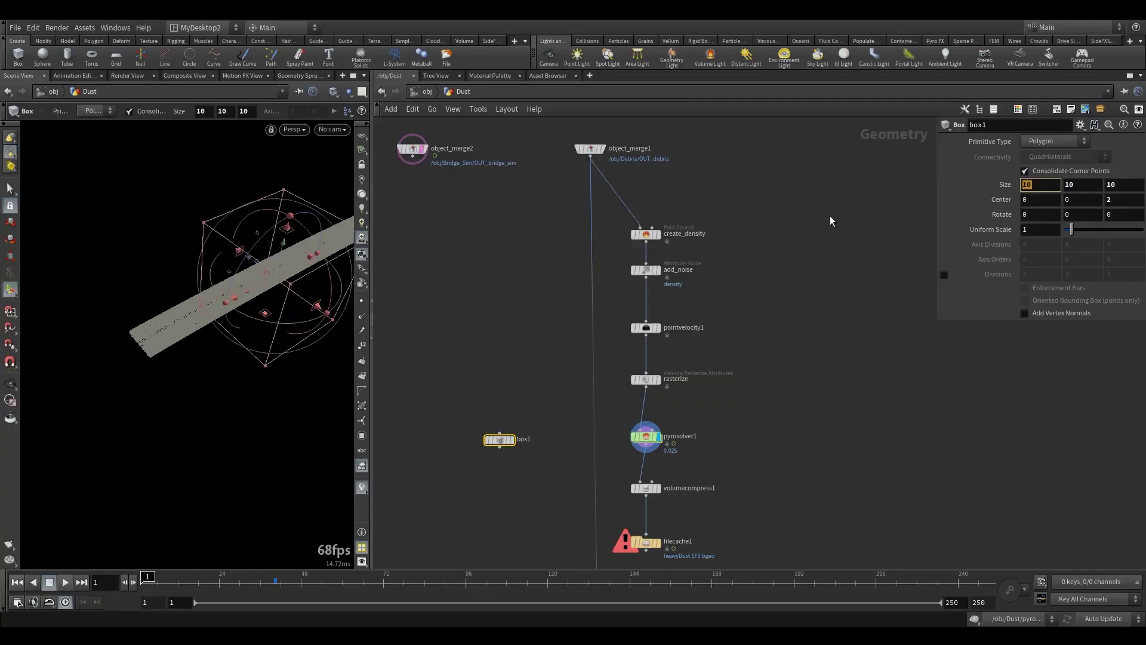
{"action": "type", "text": "20"}
{"action": "key", "text": "Tab"}
{"action": "key", "text": "Tab"}
{"action": "type", "text": "20"}
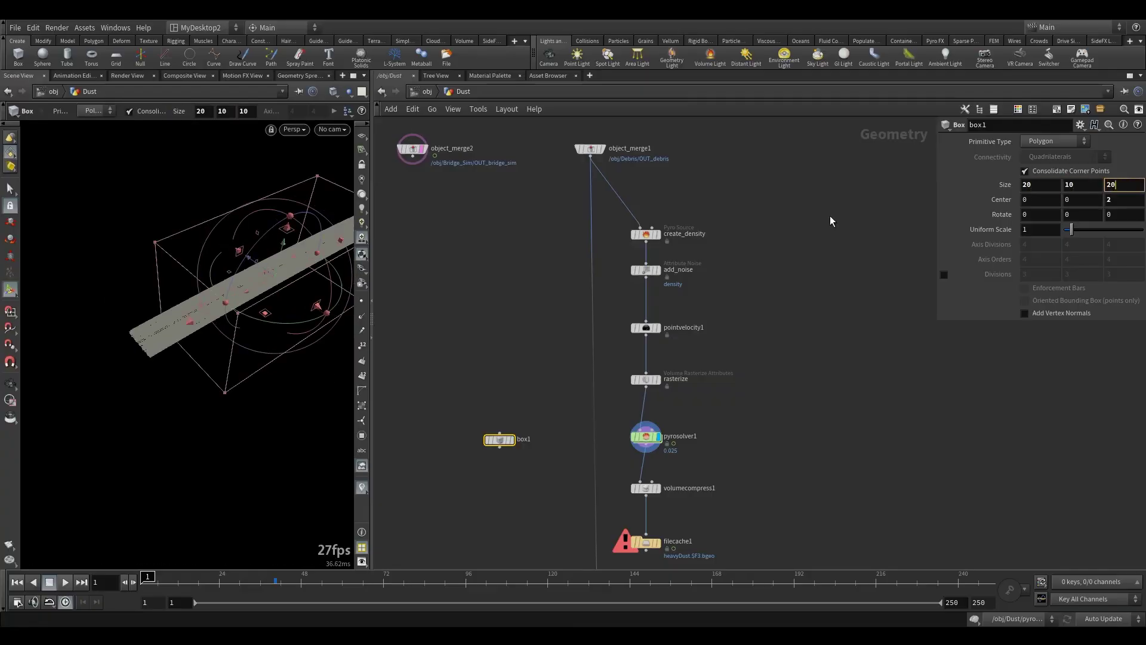
{"action": "left_click", "coordinate": [757, 266]}
Examine from several side angles how the enlarged box encloses the bridge.
{"action": "scroll", "coordinate": [279, 286], "scroll_direction": "down", "scroll_amount": 3}
{"action": "scroll", "coordinate": [250, 299], "scroll_direction": "up", "scroll_amount": 3}
{"action": "left_click_drag", "start_coordinate": [278, 287], "coordinate": [243, 286], "text": "alt"}
{"action": "key", "text": "Return"}
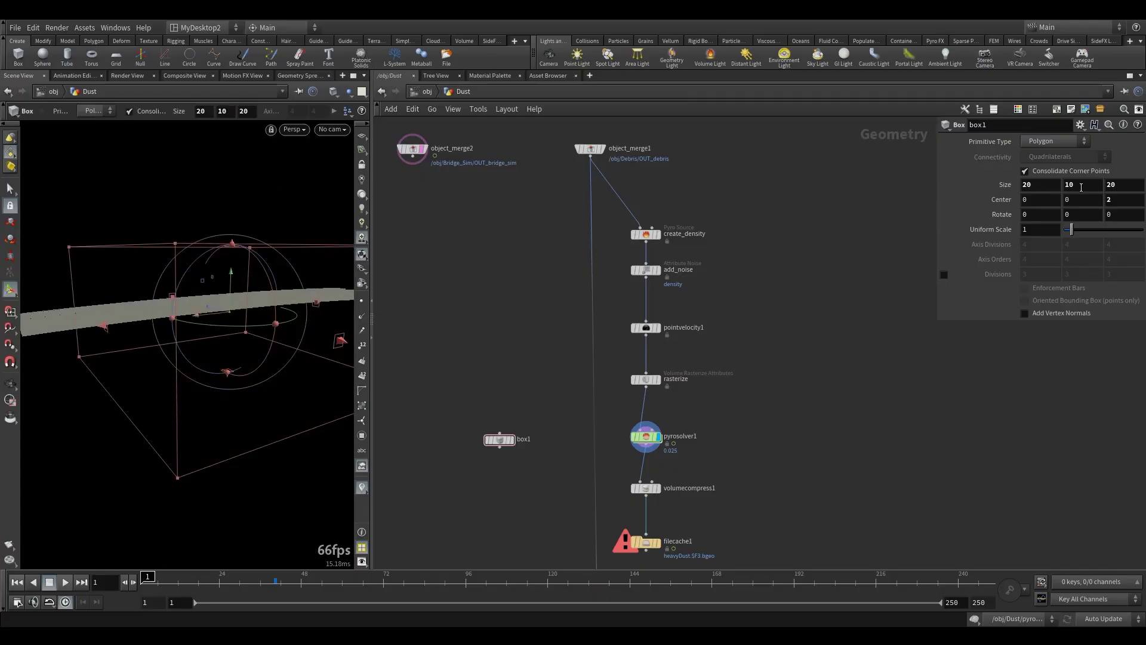
{"action": "left_click_drag", "start_coordinate": [274, 335], "coordinate": [257, 373]}
{"action": "key", "text": "ctrl+z"}
{"action": "scroll", "coordinate": [579, 322], "scroll_direction": "down", "scroll_amount": 2}
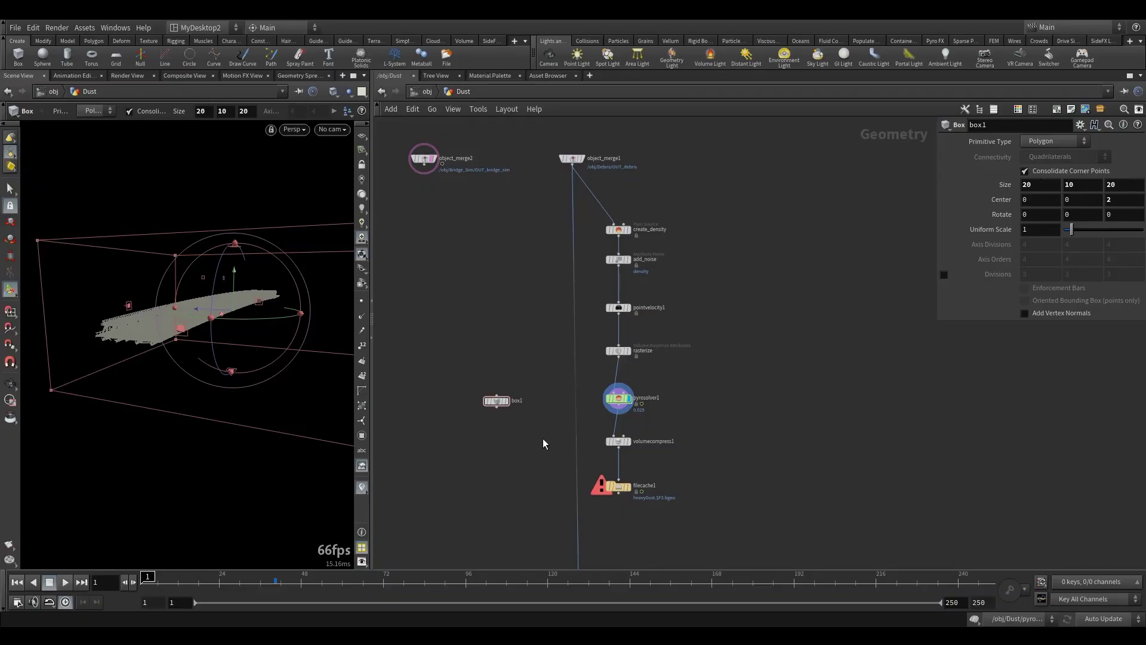
Set pyrosolver1's Center Z to 2 and its Max Size X and Z to 20.
{"action": "left_click", "coordinate": [619, 399]}
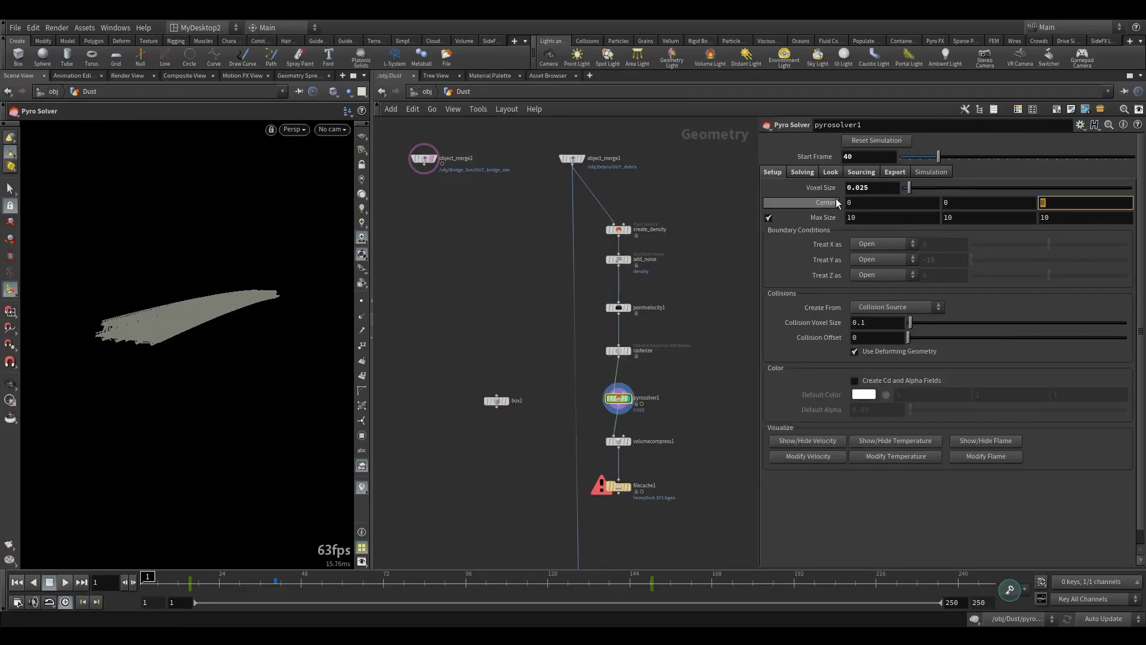
{"action": "type", "text": "2"}
{"action": "key", "text": "Return"}
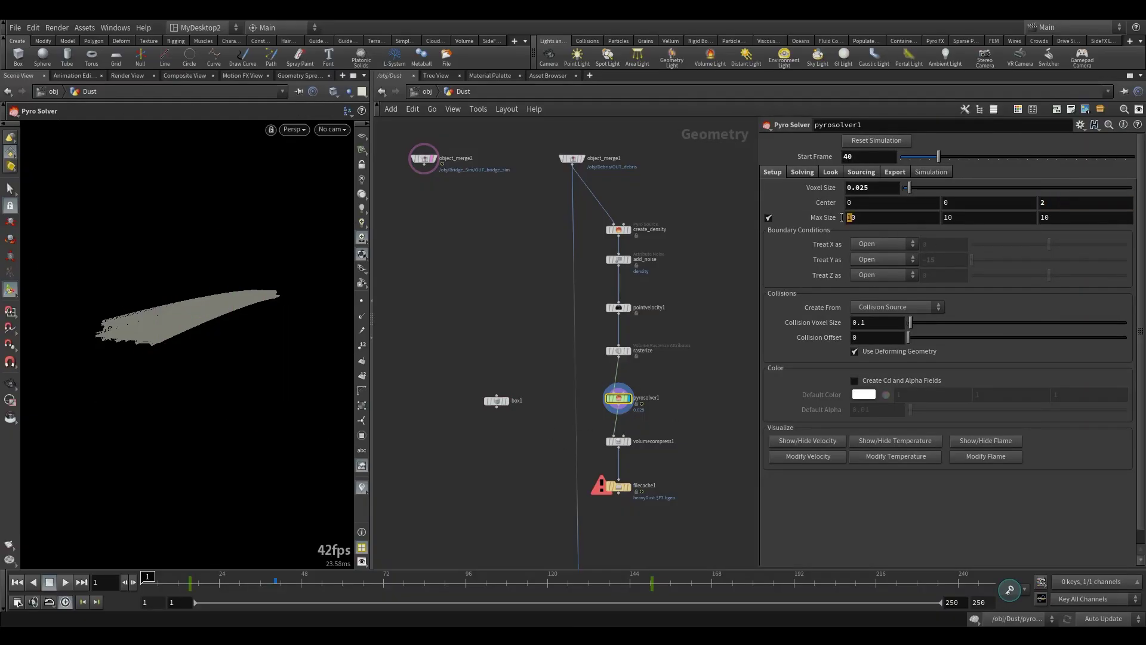
{"action": "left_click_drag", "start_coordinate": [848, 218], "coordinate": [819, 217]}
{"action": "type", "text": "2"}
{"action": "left_click_drag", "start_coordinate": [1044, 222], "coordinate": [995, 222]}
{"action": "key", "text": "Return"}
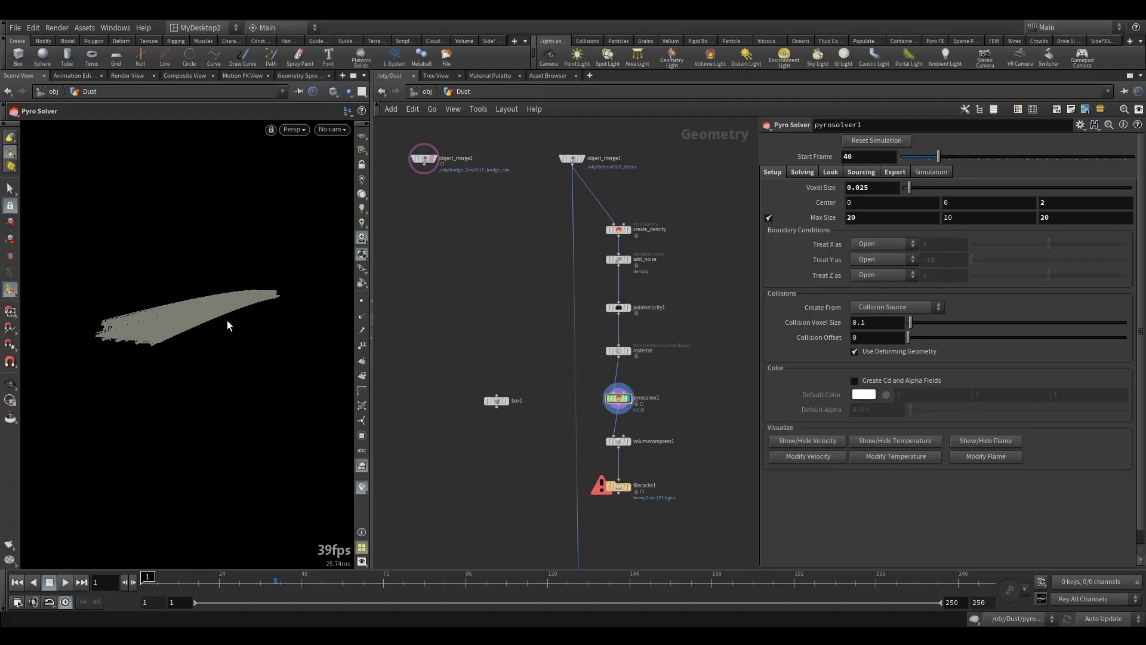
Reset pyrosolver1's simulation and select filecache1 to show its save settings.
{"action": "middle_click_drag", "start_coordinate": [587, 381], "coordinate": [581, 328]}
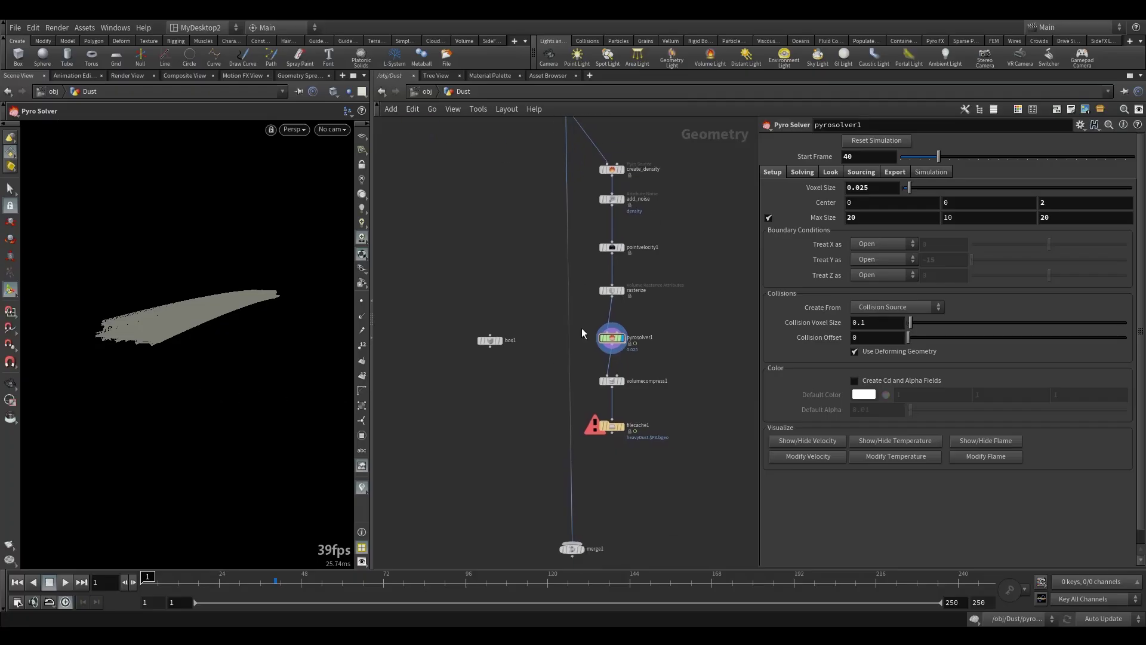
{"action": "middle_click_drag", "start_coordinate": [654, 354], "coordinate": [655, 331]}
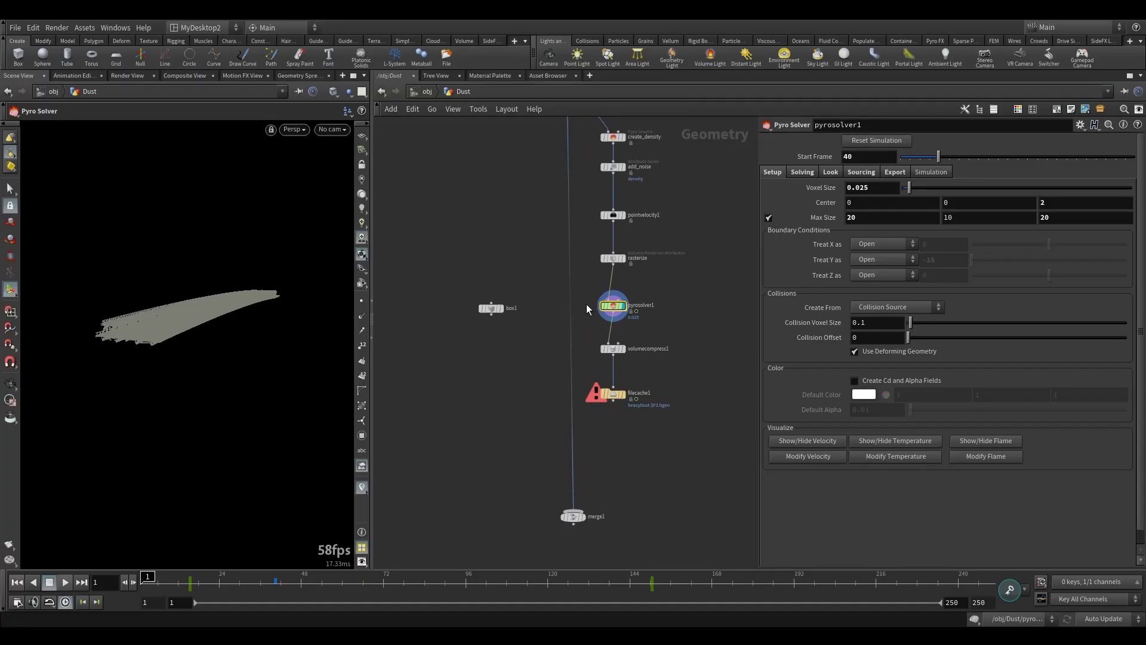
{"action": "left_click", "coordinate": [871, 142]}
{"action": "left_click_drag", "start_coordinate": [582, 361], "coordinate": [633, 442]}
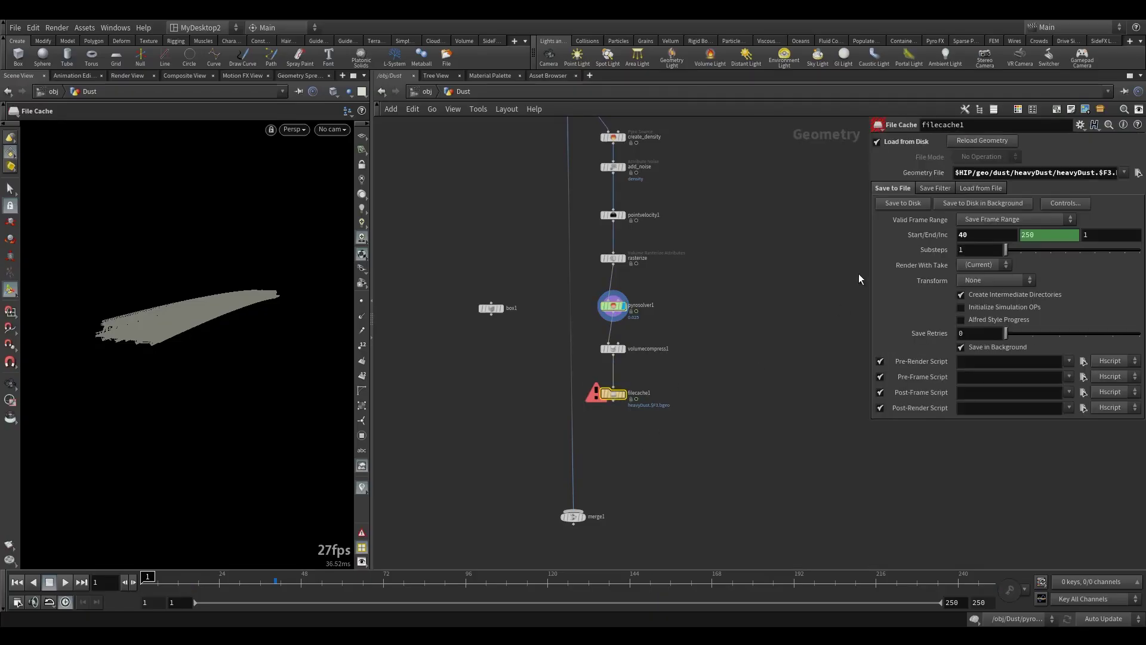